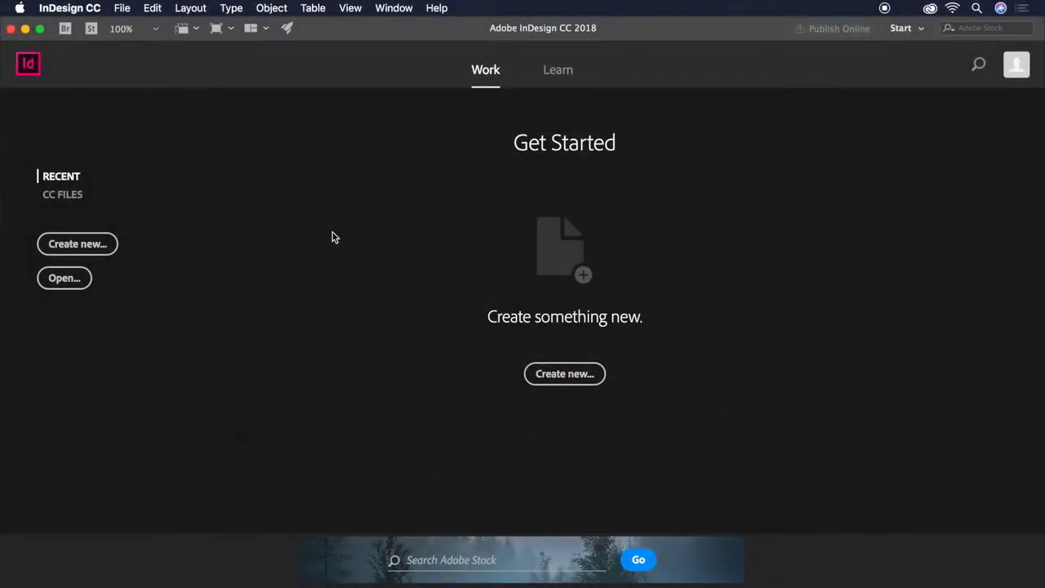
# Start a new document through File > New > Document.
pyautogui.click(121, 10)
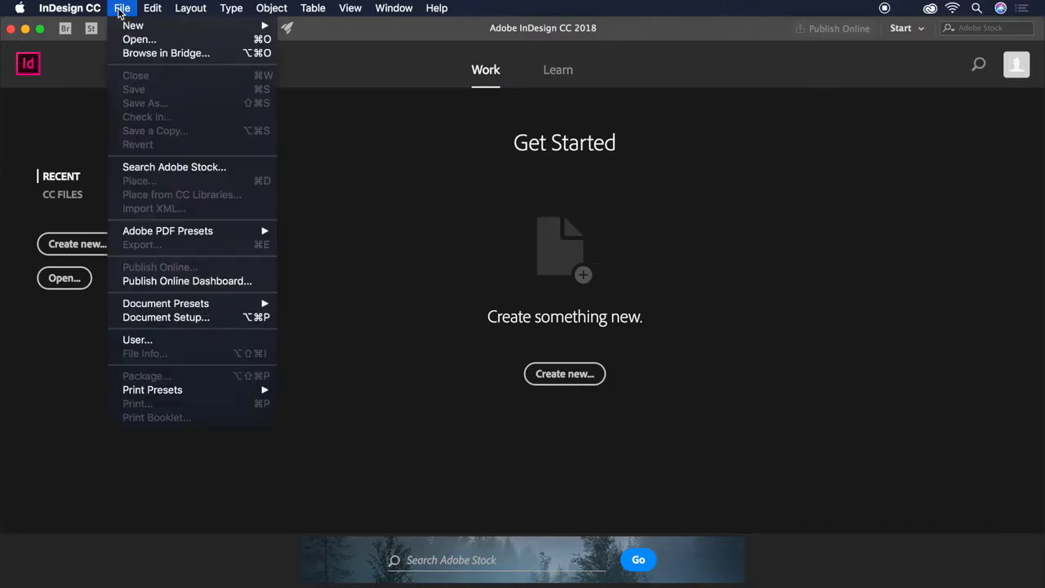
pyautogui.moveTo(149, 27)
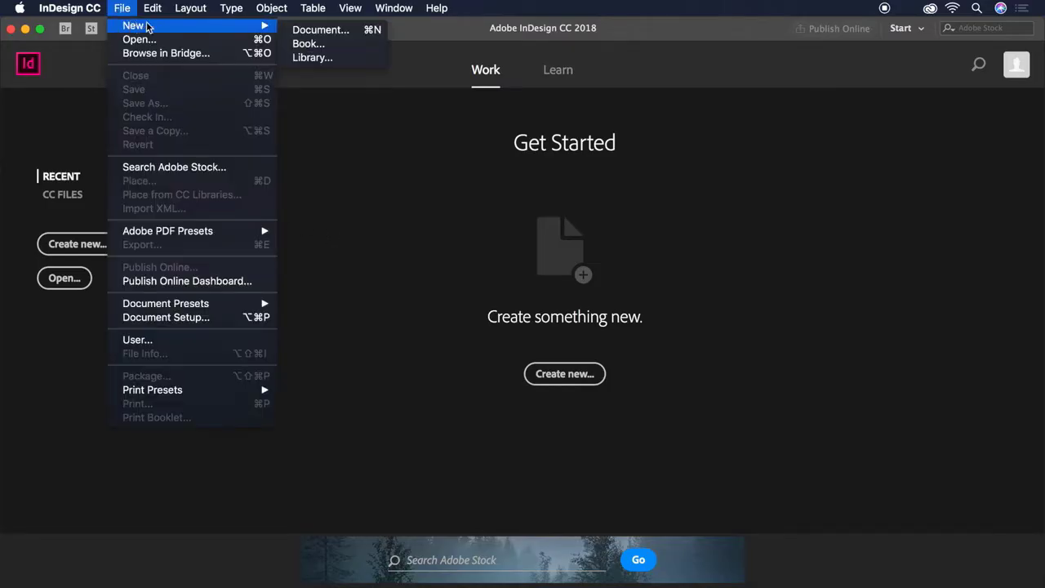
pyautogui.click(302, 30)
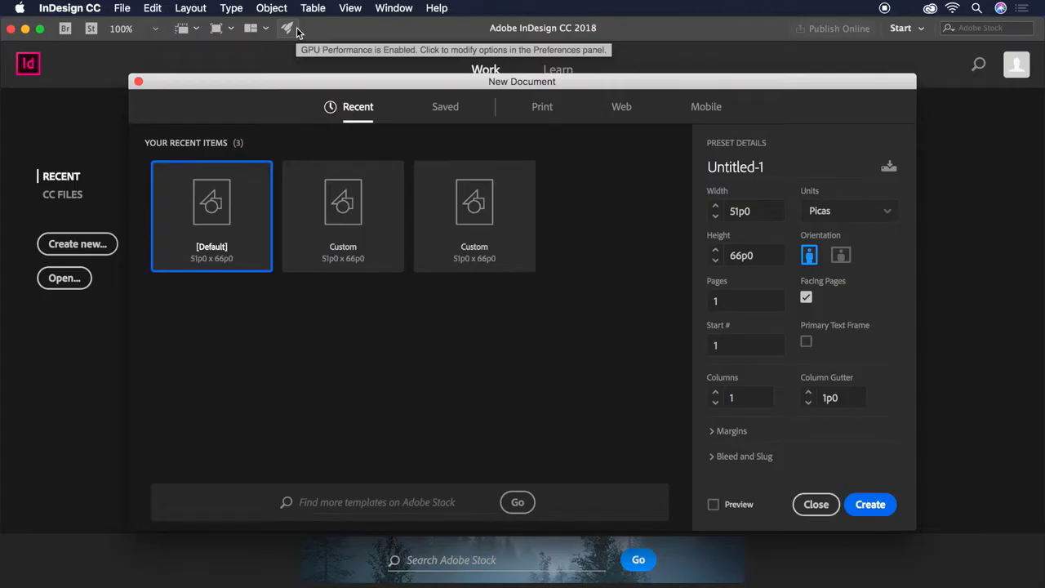
# Set up a Letter landscape document in inches, 2 pages, facing pages off, Preview on.
pyautogui.click(538, 110)
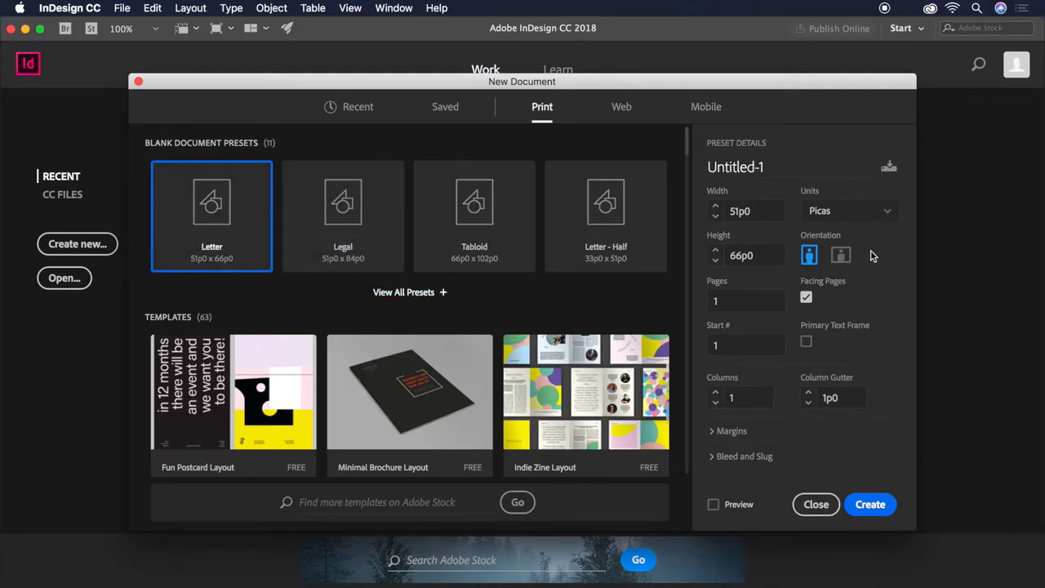
pyautogui.click(876, 219)
pyautogui.click(853, 285)
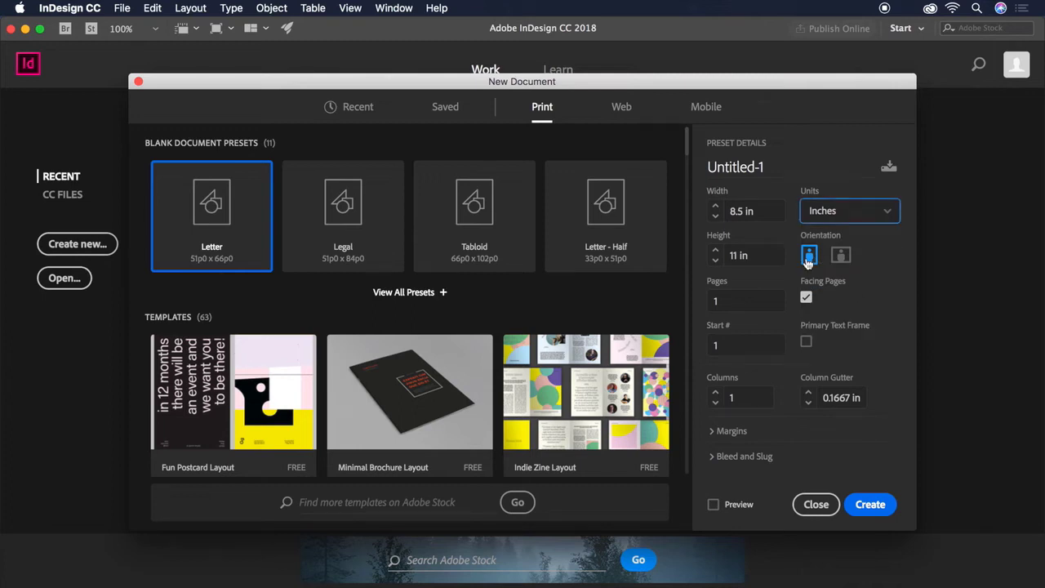
pyautogui.click(841, 256)
pyautogui.click(768, 297)
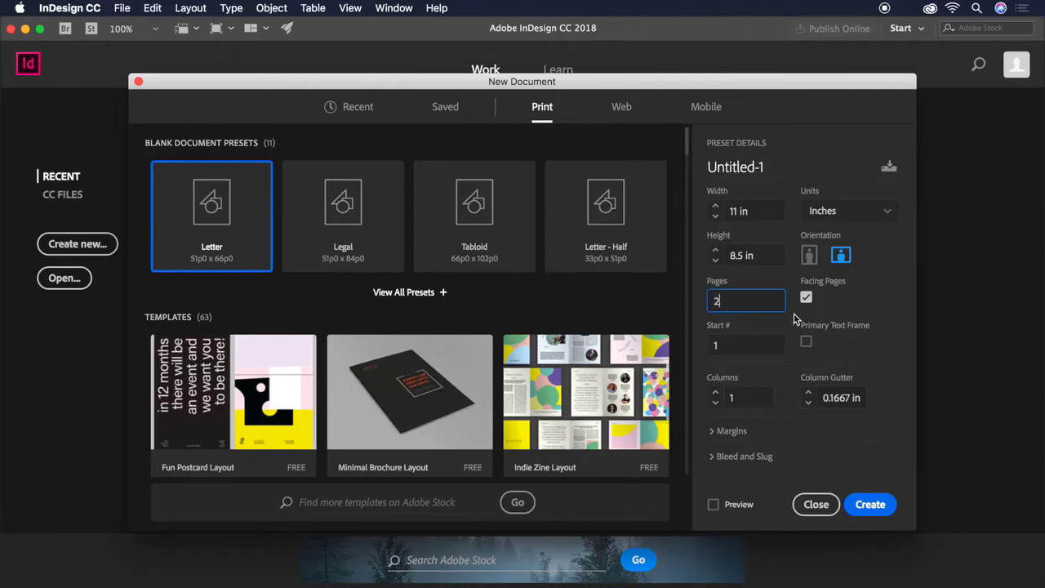
pyautogui.click(800, 319)
pyautogui.click(806, 299)
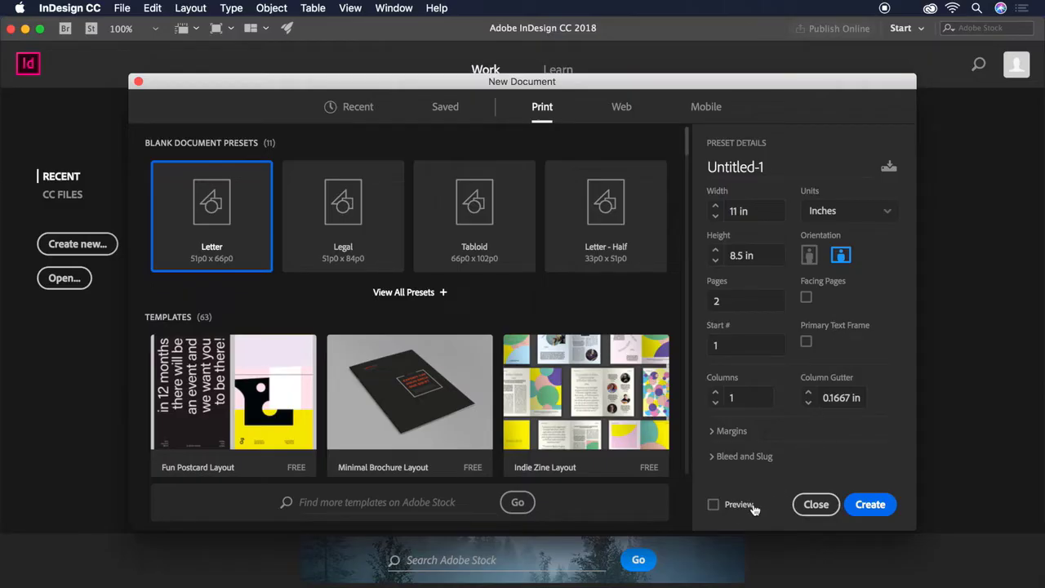
pyautogui.click(713, 506)
pyautogui.moveTo(416, 84)
pyautogui.mouseDown()
pyautogui.moveTo(643, 104)
pyautogui.moveTo(984, 112)
pyautogui.moveTo(717, 130)
pyautogui.moveTo(383, 93)
pyautogui.moveTo(418, 93)
pyautogui.moveTo(398, 90)
pyautogui.mouseUp()
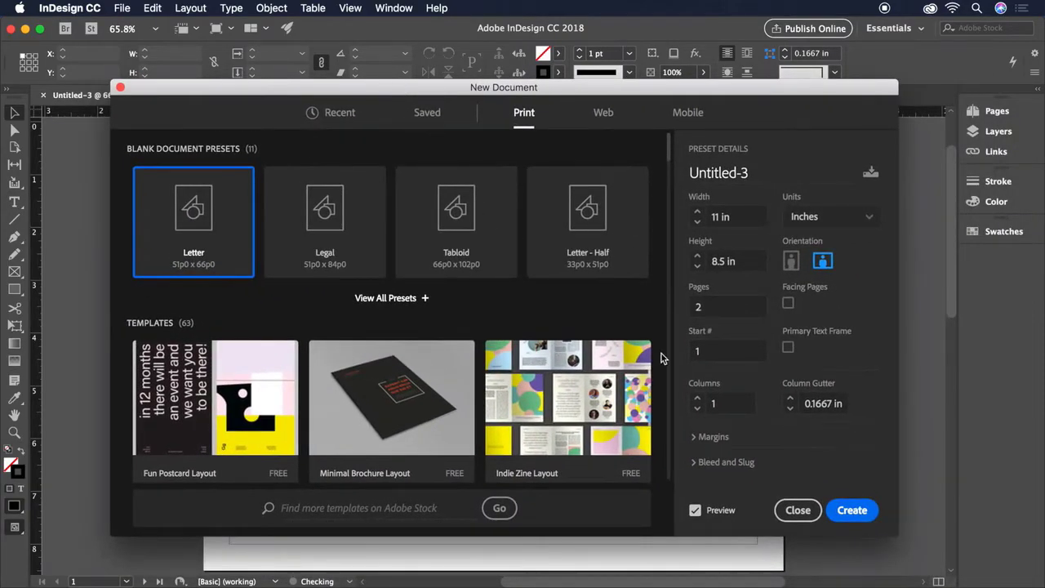
# Give the document 3 columns with a 0.16 in gutter.
pyautogui.click(720, 396)
pyautogui.write('3')
pyautogui.click(821, 403)
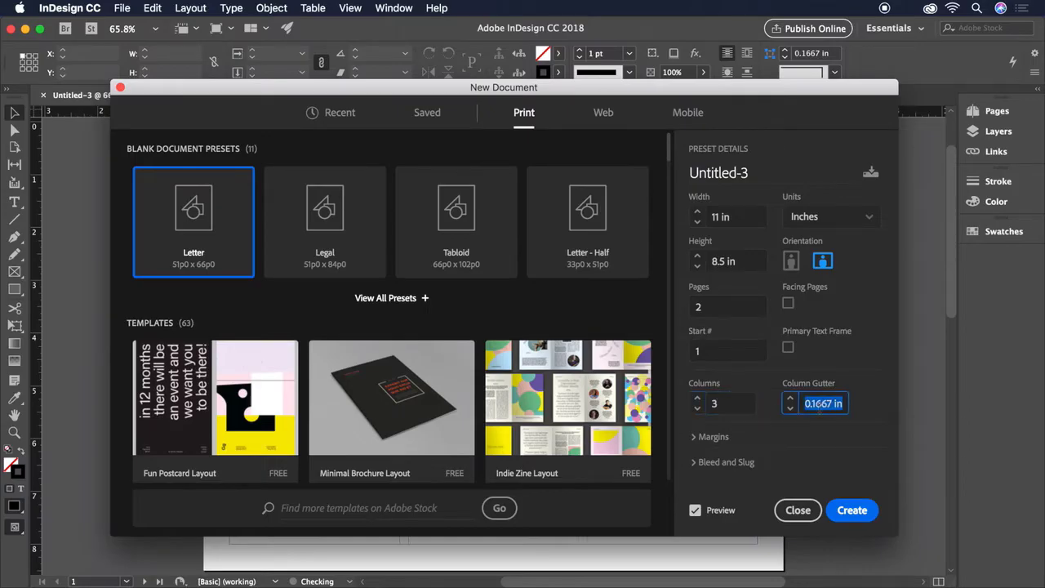
pyautogui.write('0.16')
pyautogui.click(875, 407)
# Set all margins to 0.16 in and bleed to 0.125 in on every side.
pyautogui.click(758, 436)
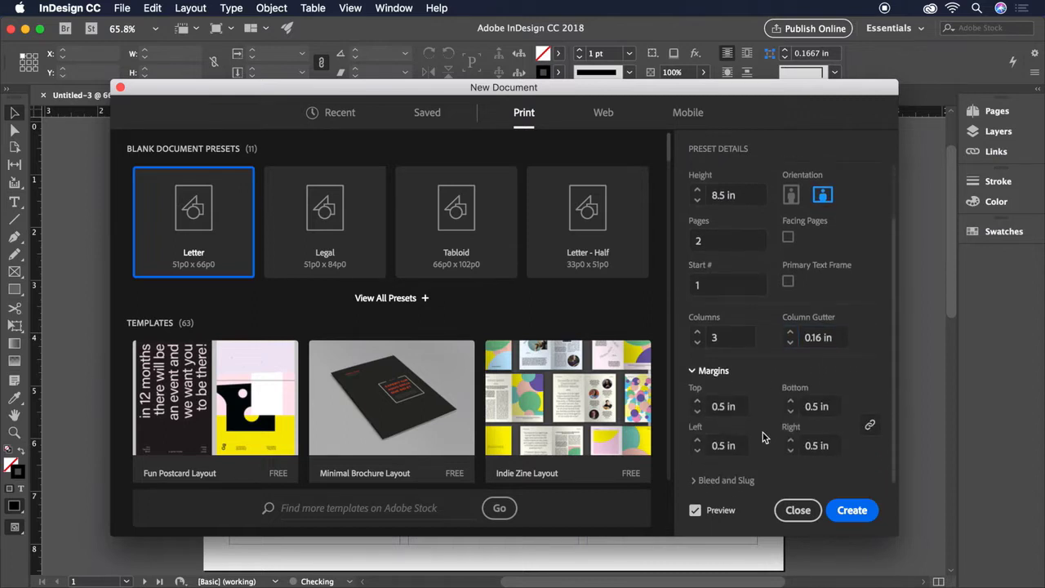
pyautogui.click(721, 406)
pyautogui.doubleClick(719, 406)
pyautogui.write('0.16')
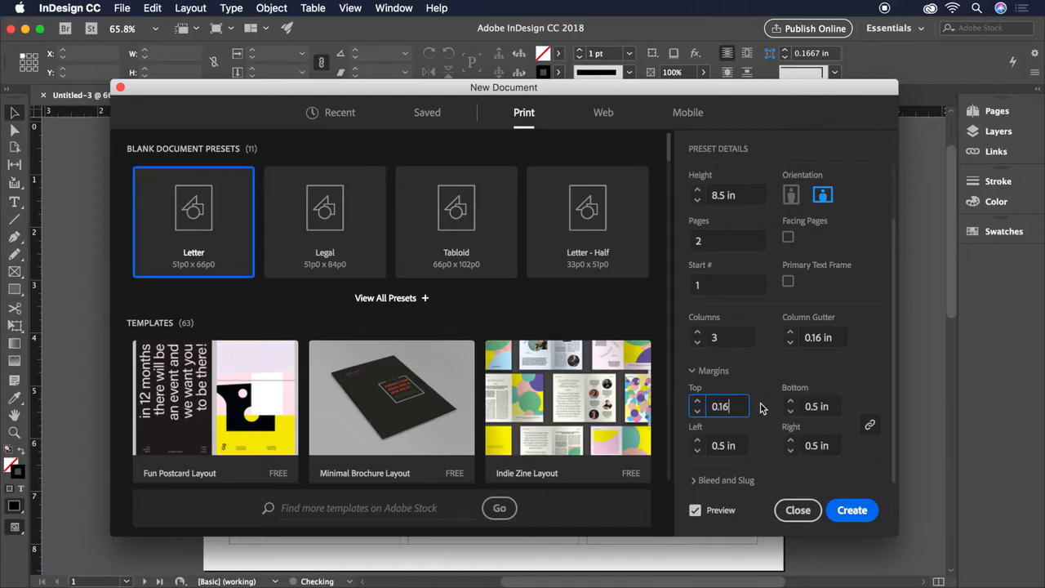
pyautogui.click(761, 408)
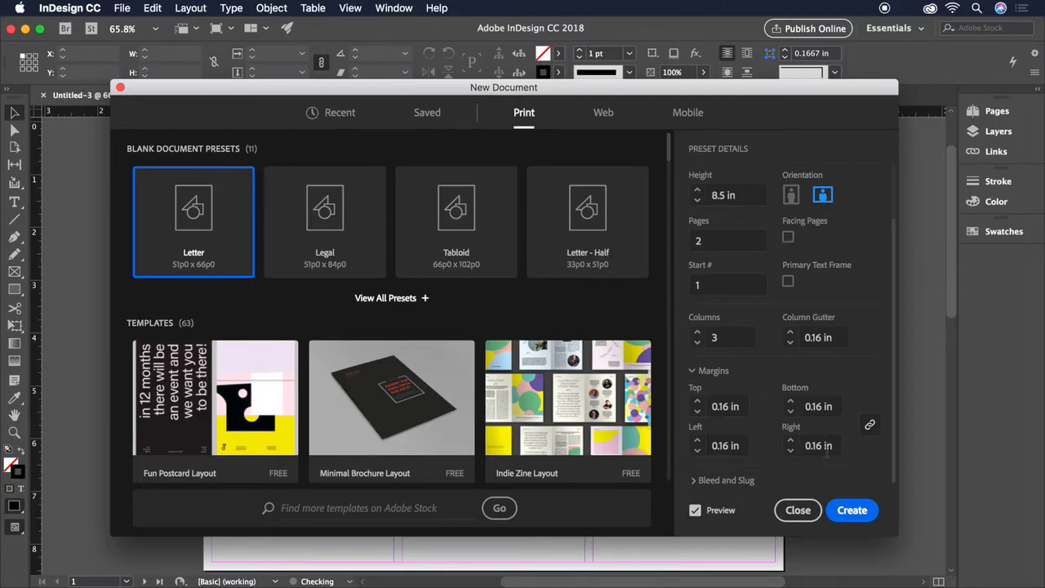
pyautogui.click(740, 479)
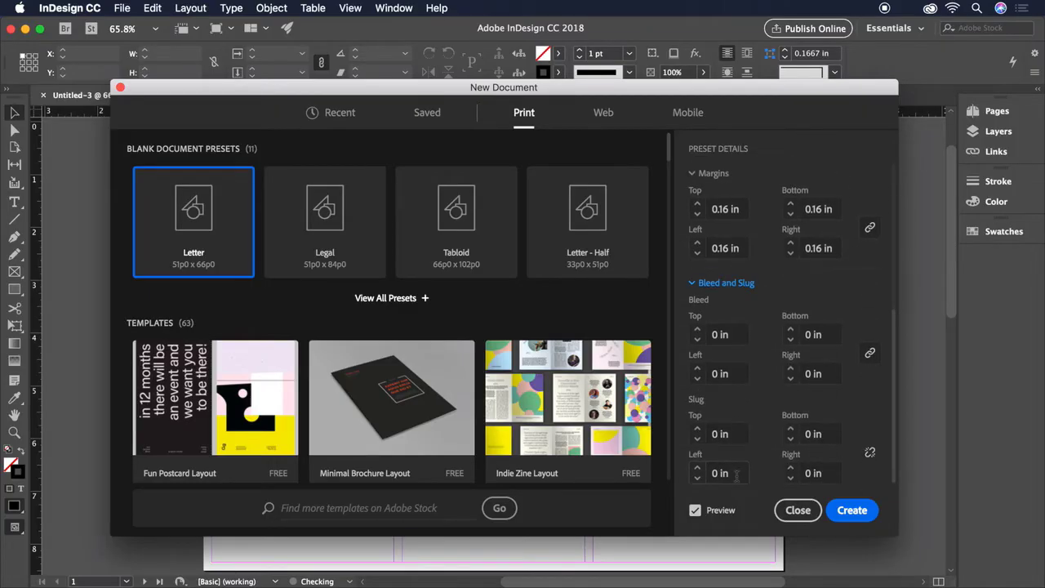
pyautogui.click(713, 333)
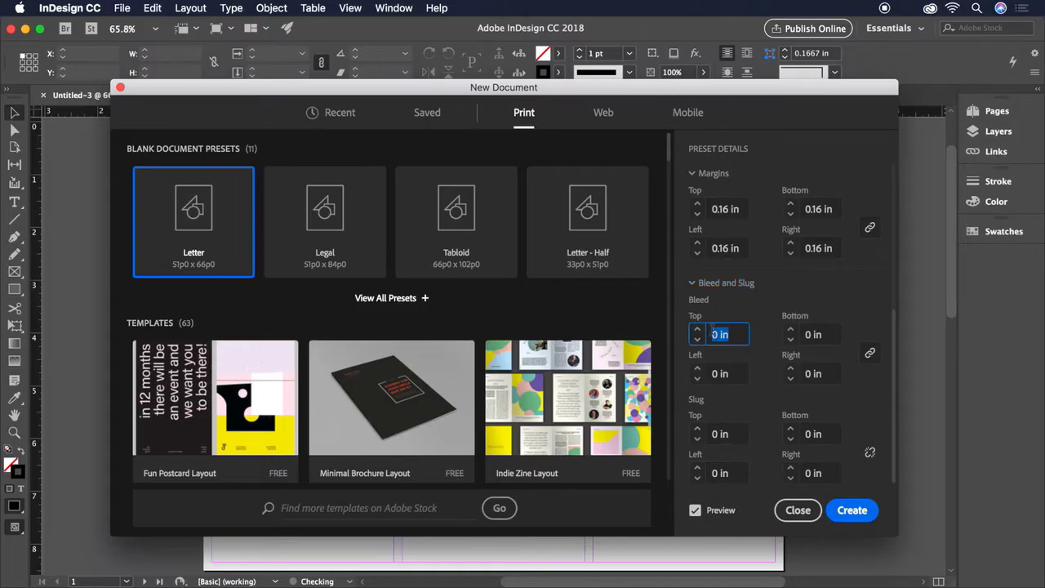
pyautogui.write('0.125')
pyautogui.click(771, 341)
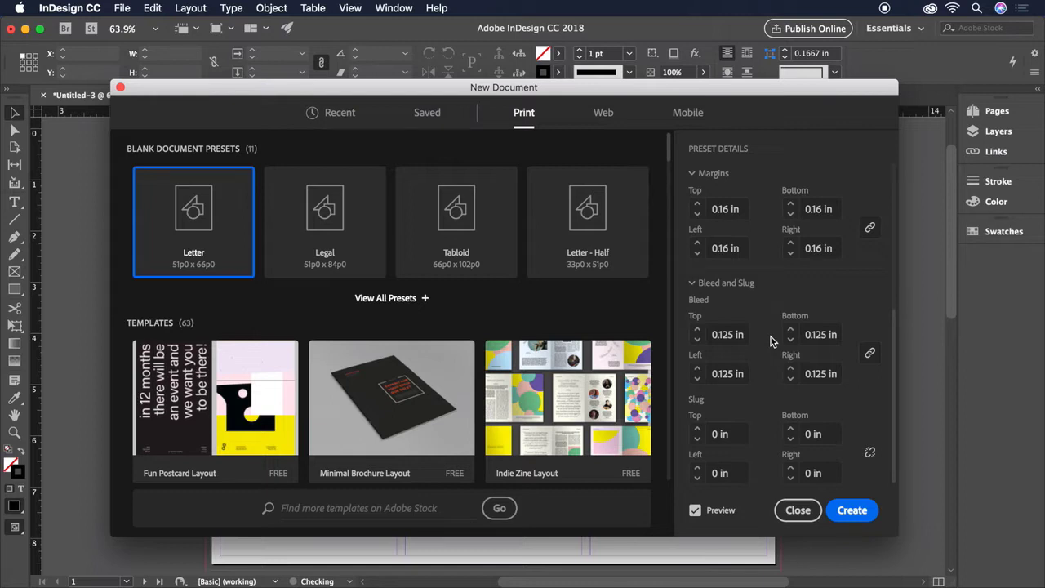
# Create the document and save it under the name Brochure.
pyautogui.click(846, 503)
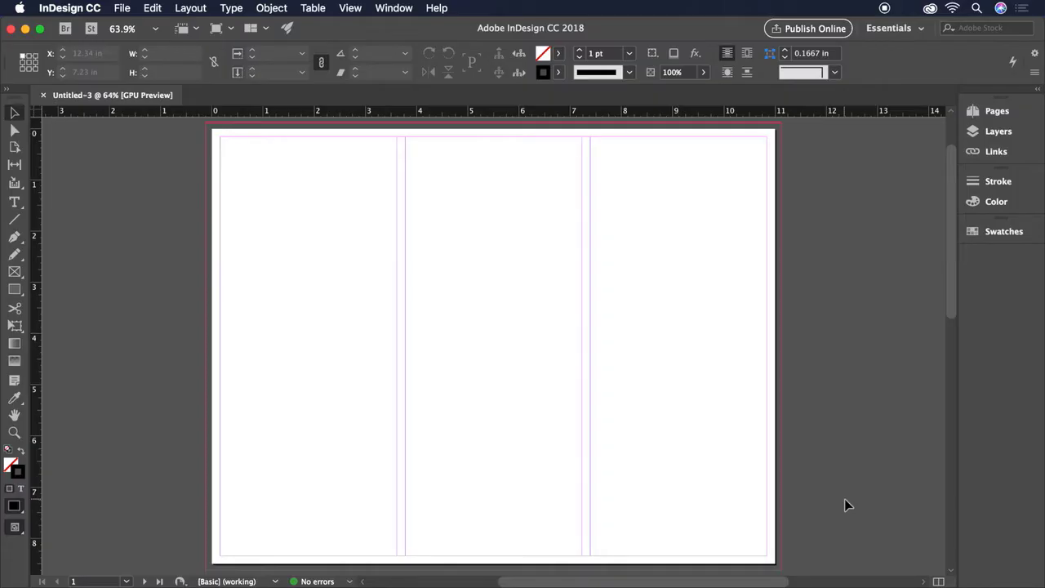
pyautogui.click(124, 8)
pyautogui.click(156, 90)
pyautogui.write('Brochure.indd')
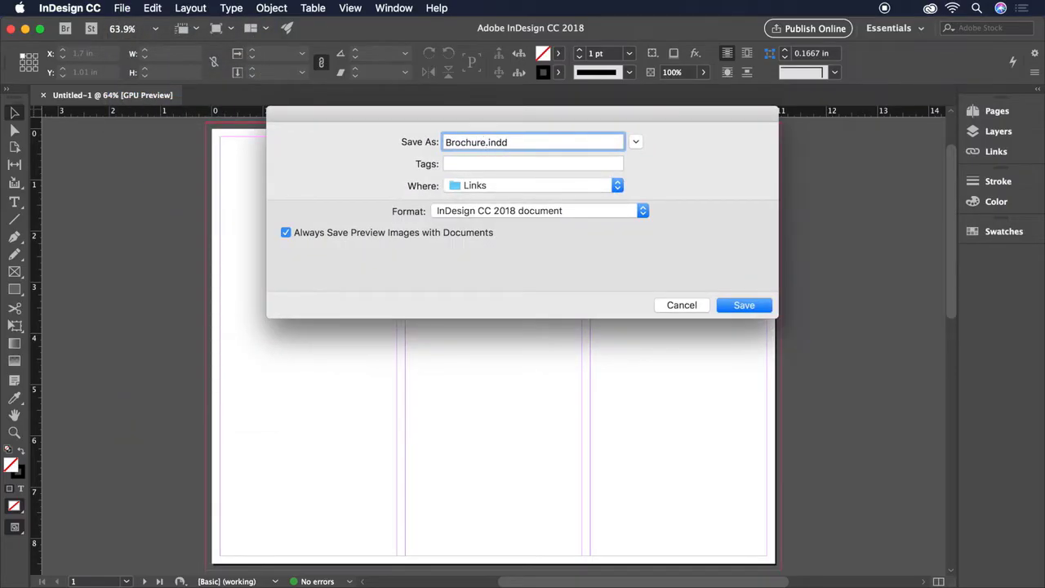
pyautogui.click(729, 307)
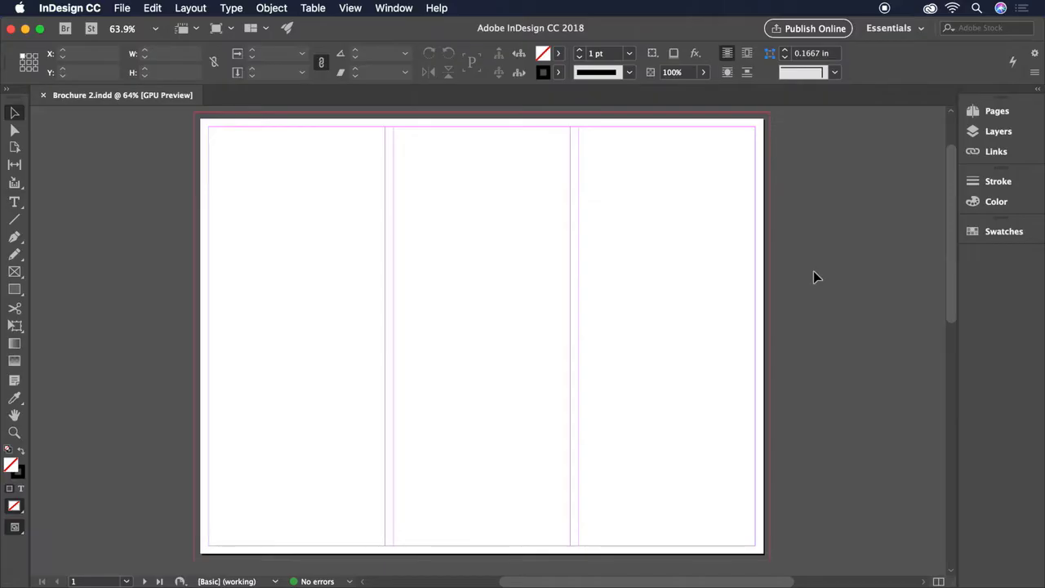
# Show rulers and drag a horizontal guide down to Y 3.25 in across the spread.
pyautogui.click(360, 11)
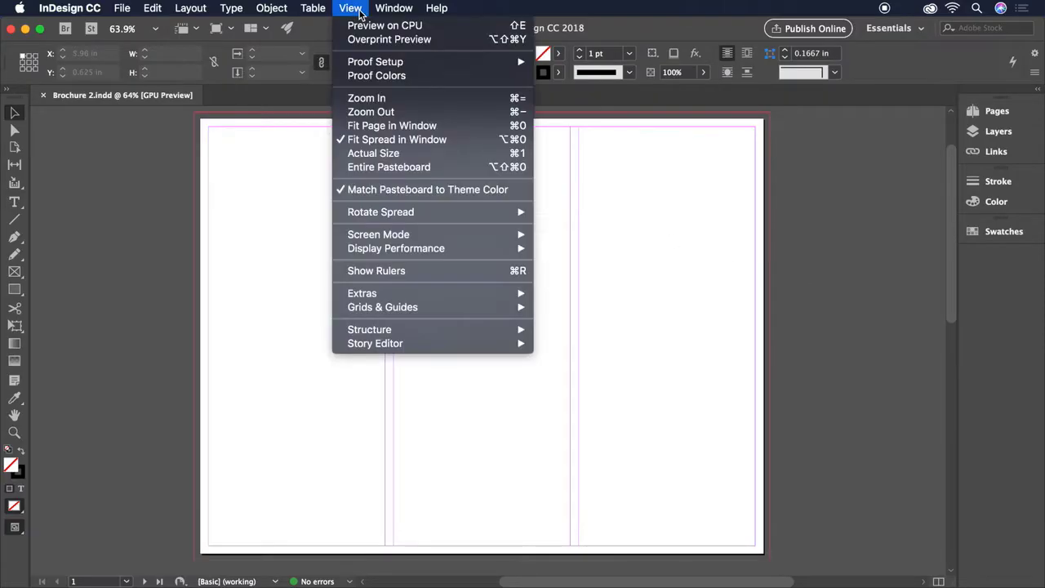
pyautogui.click(415, 273)
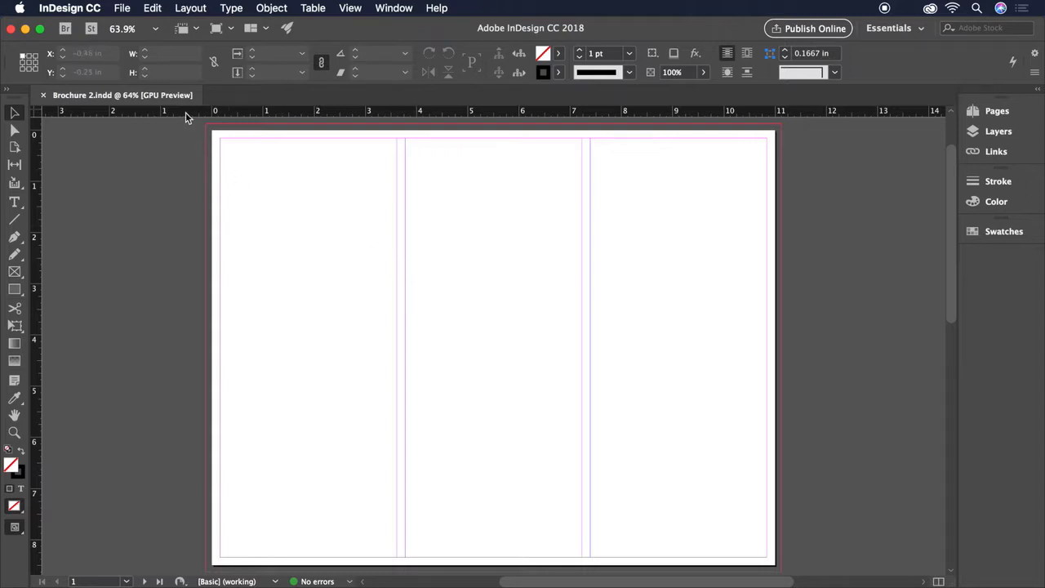
pyautogui.moveTo(185, 111); pyautogui.dragTo(174, 297)
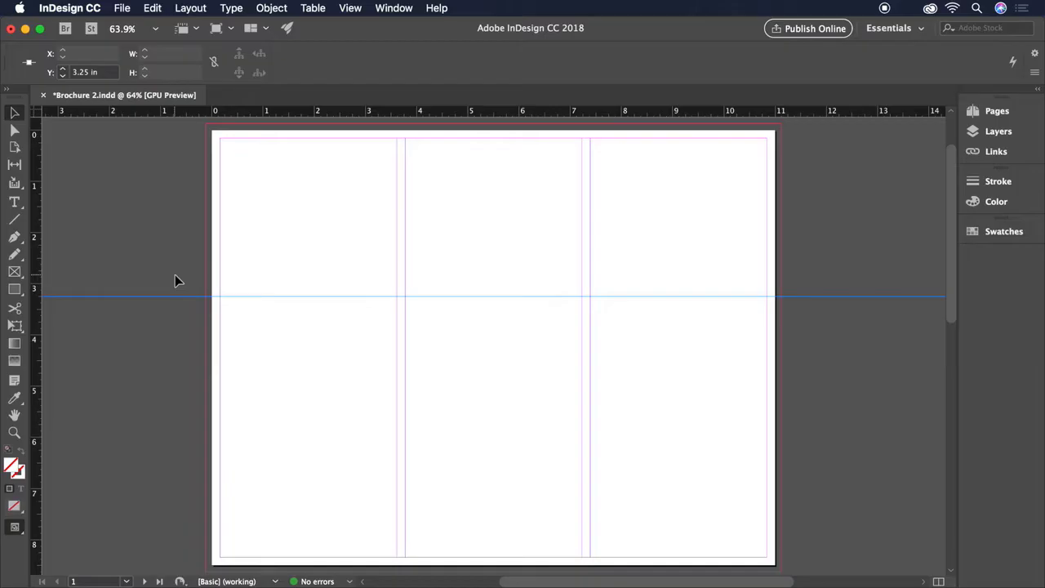
pyautogui.click(346, 8)
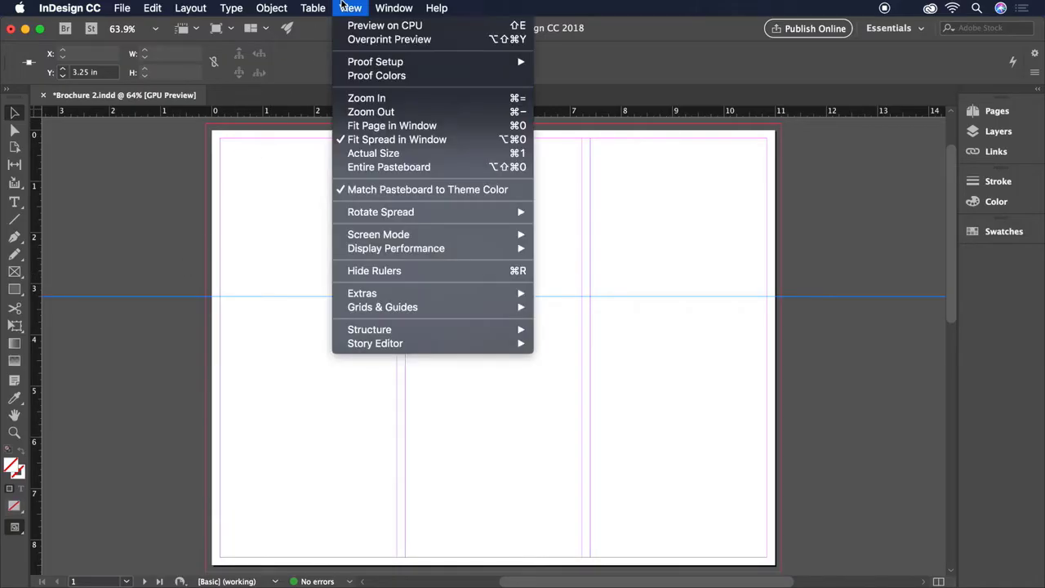
pyautogui.moveTo(407, 311)
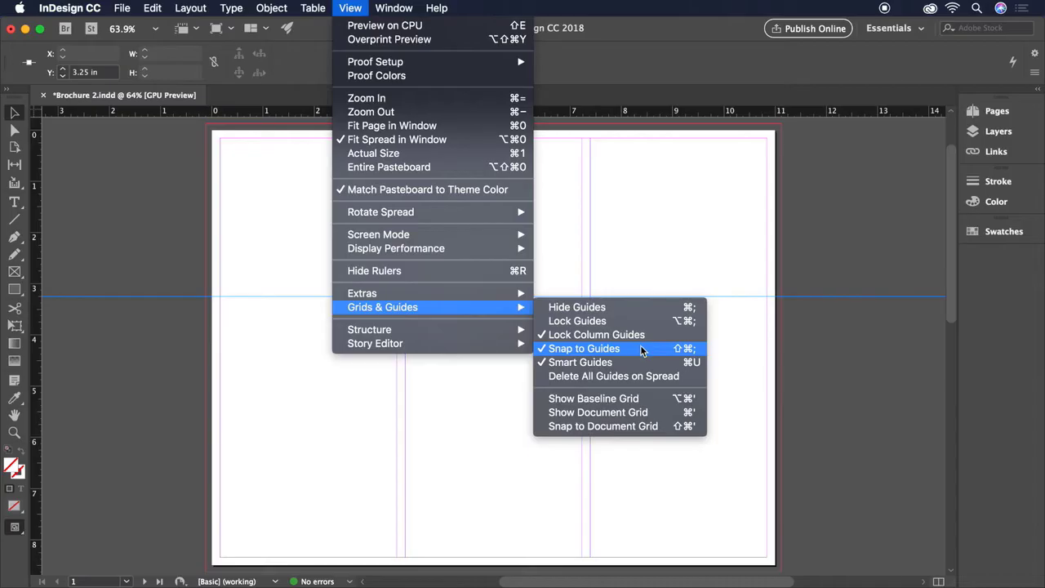
pyautogui.click(813, 347)
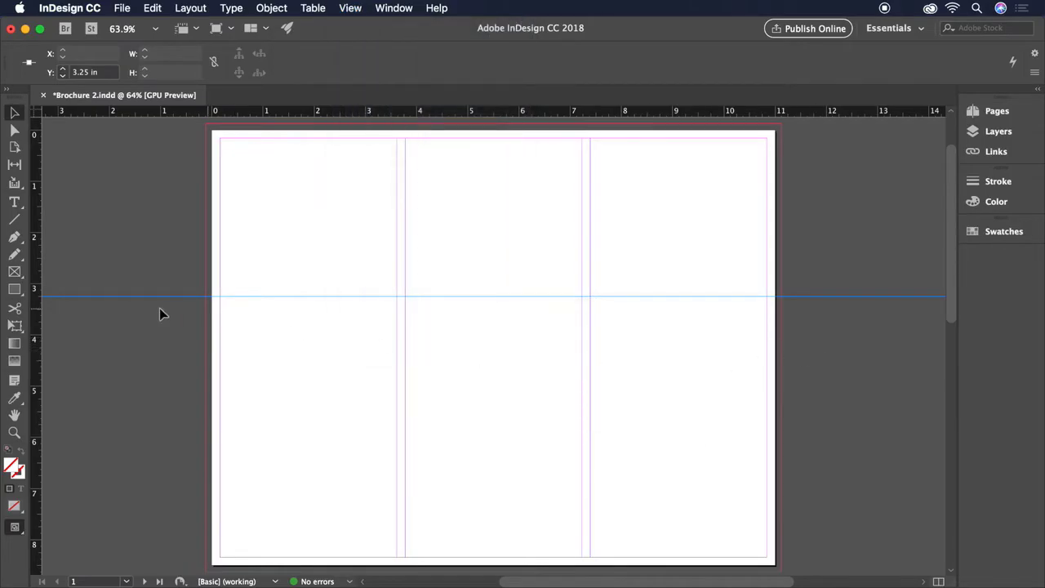
# Draw frames over the top-middle and top-right panels, the lower-left panels, and a bottom-right strip.
pyautogui.click(14, 273)
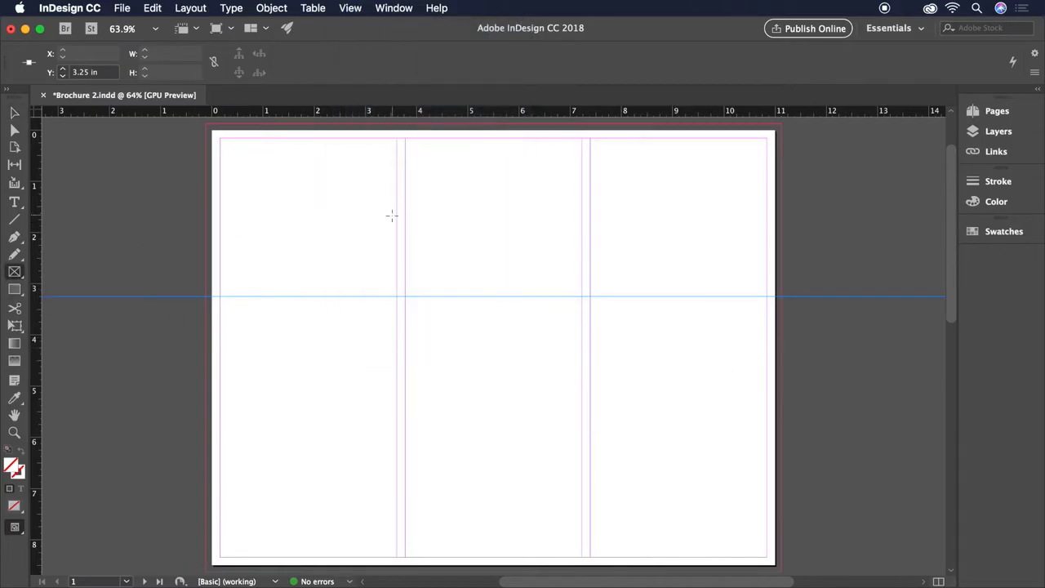
pyautogui.moveTo(400, 295); pyautogui.dragTo(585, 124)
pyautogui.moveTo(786, 125); pyautogui.dragTo(588, 299)
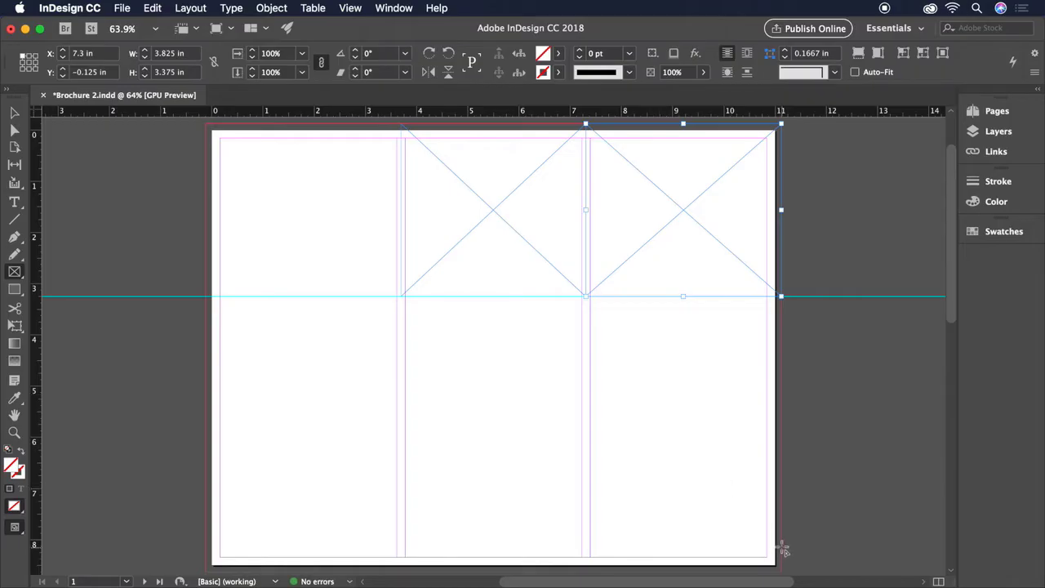
pyautogui.moveTo(782, 545); pyautogui.dragTo(205, 572)
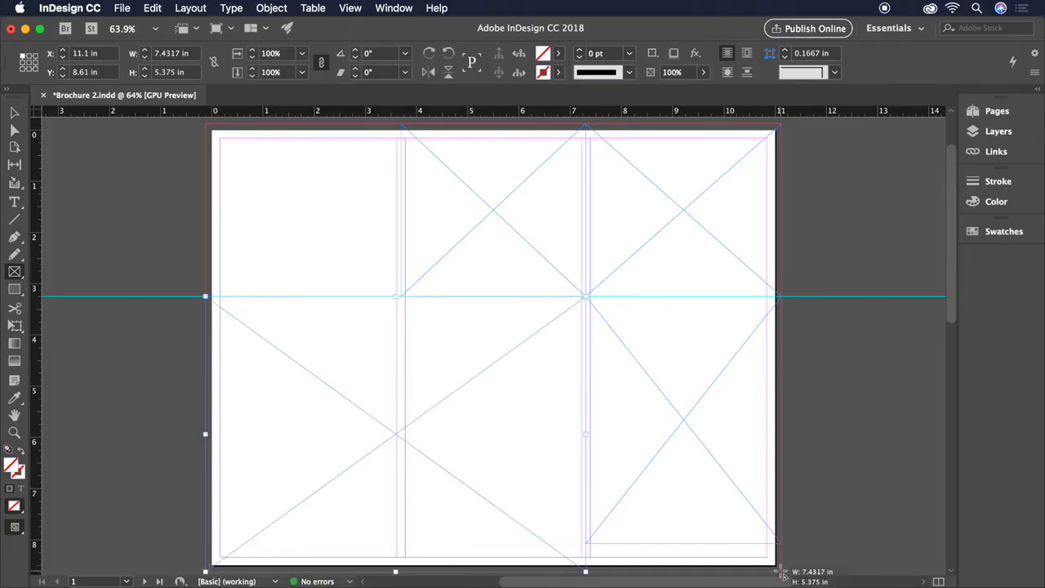
pyautogui.moveTo(783, 572)
pyautogui.mouseDown()
pyautogui.moveTo(686, 523)
pyautogui.moveTo(587, 496)
pyautogui.mouseUp()
pyautogui.press('v')
pyautogui.click(816, 478)
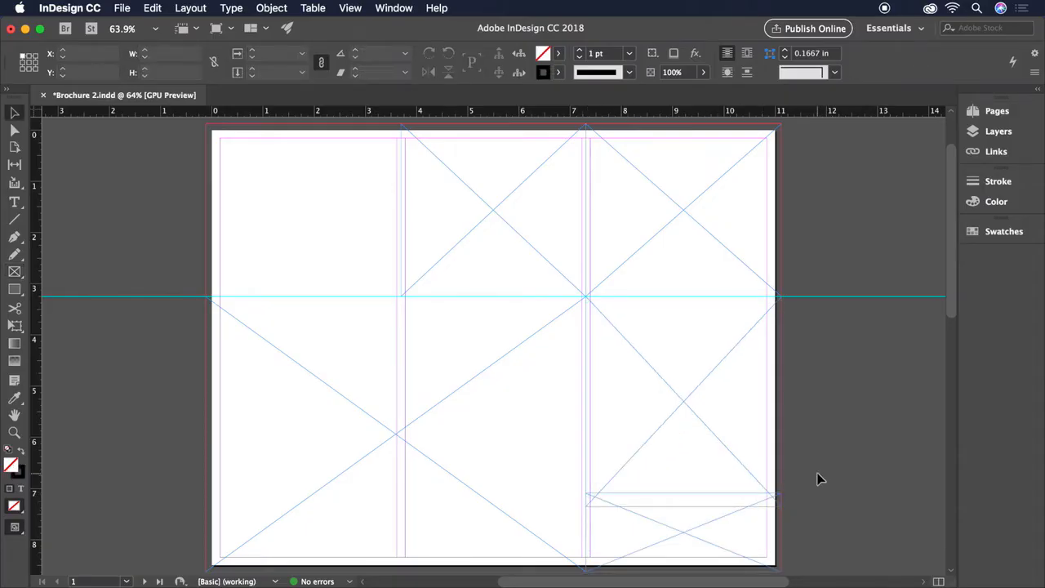
# Place Chair 1.jpg into the lower-right frame.
pyautogui.click(121, 8)
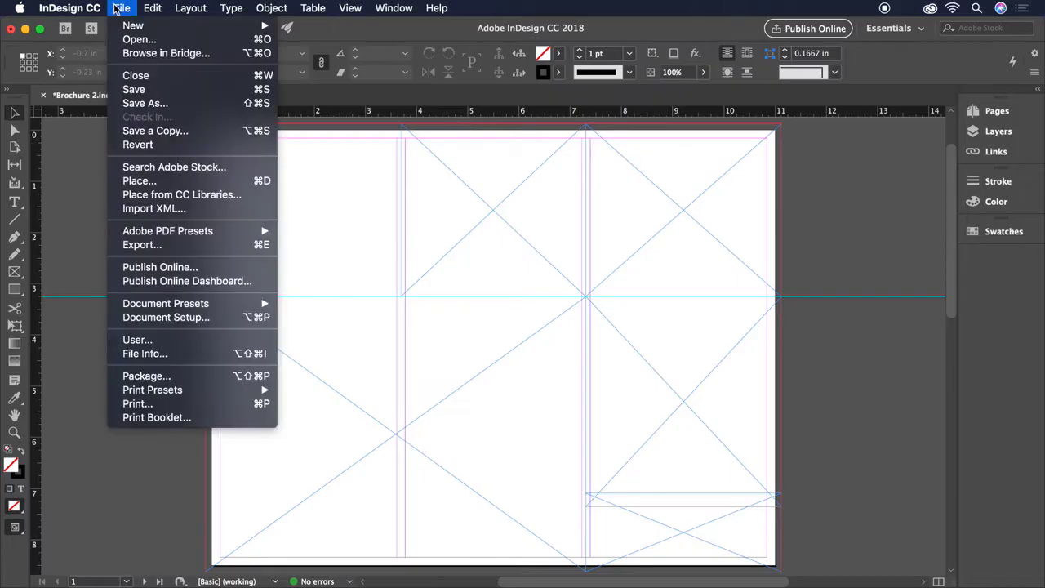
pyautogui.click(170, 180)
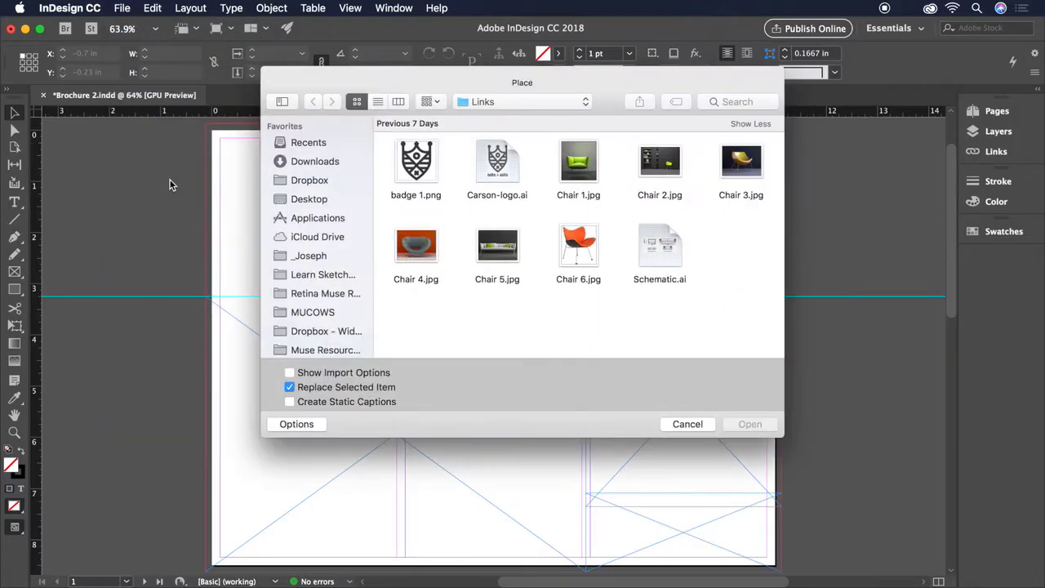
pyautogui.click(580, 166)
pyautogui.click(739, 422)
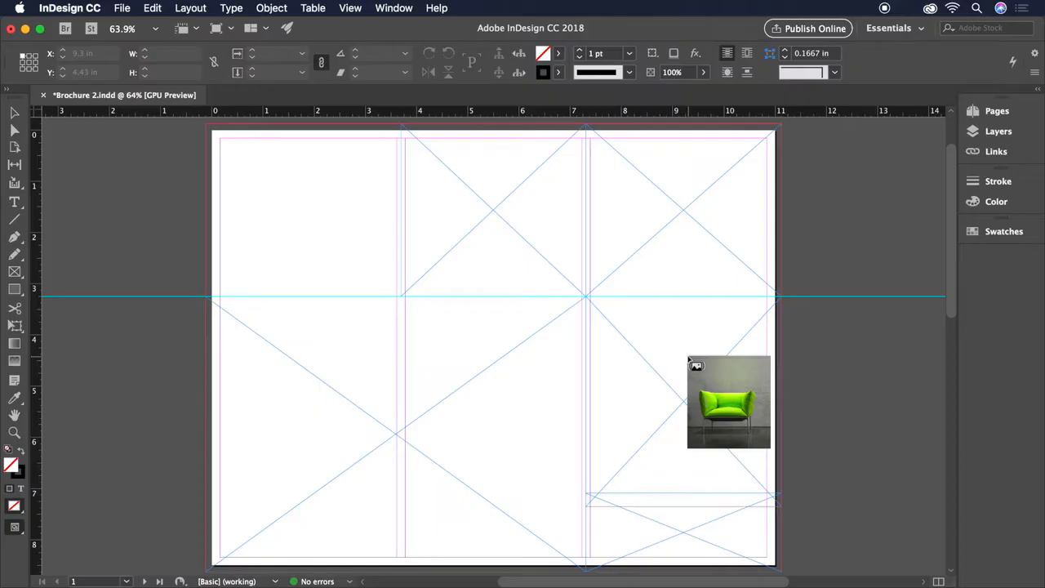
pyautogui.click(689, 362)
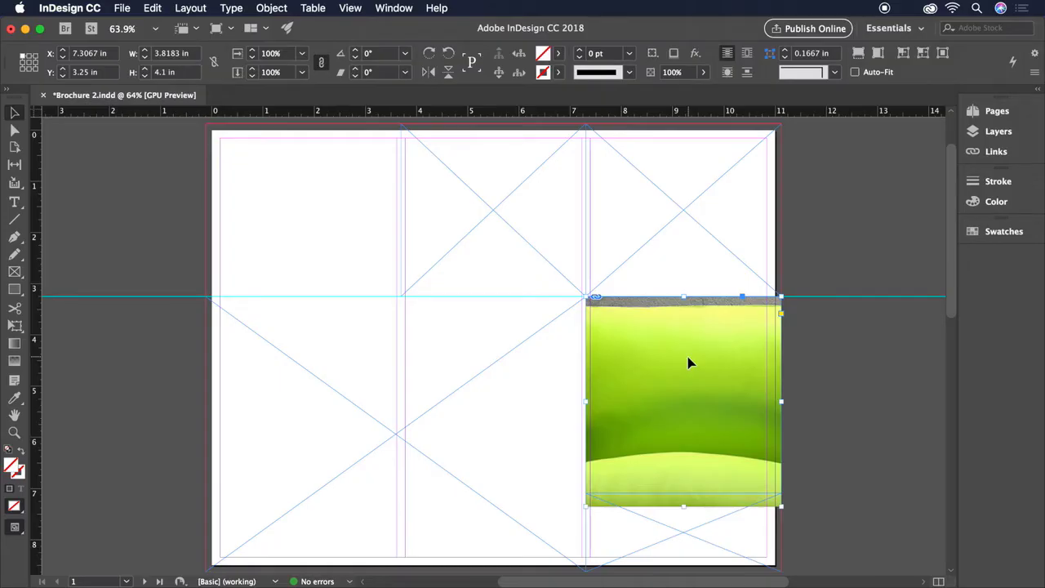
# Fit the armchair photo with Fill Frame Proportionally.
pyautogui.click(275, 10)
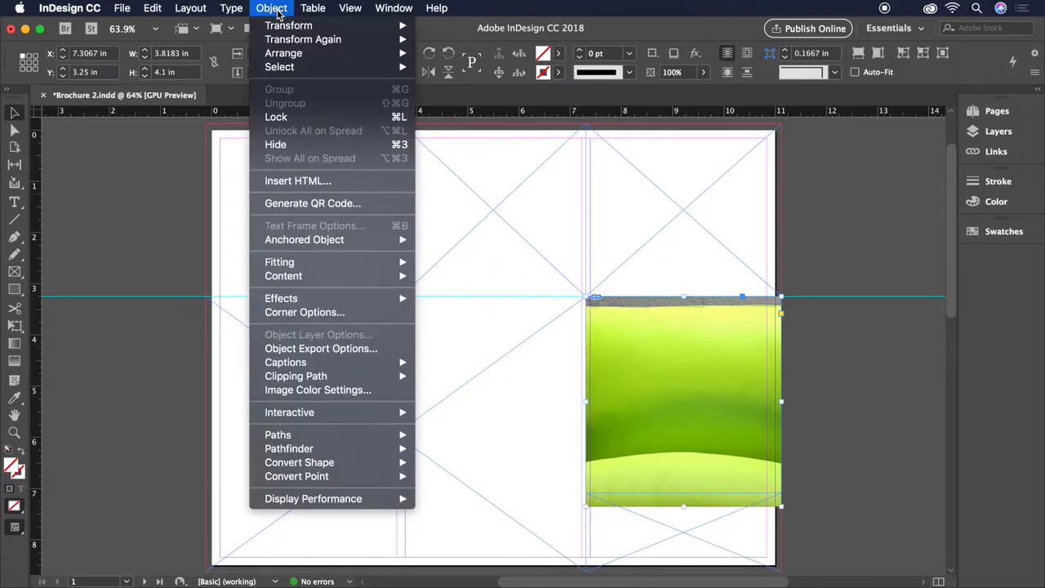
pyautogui.moveTo(326, 263)
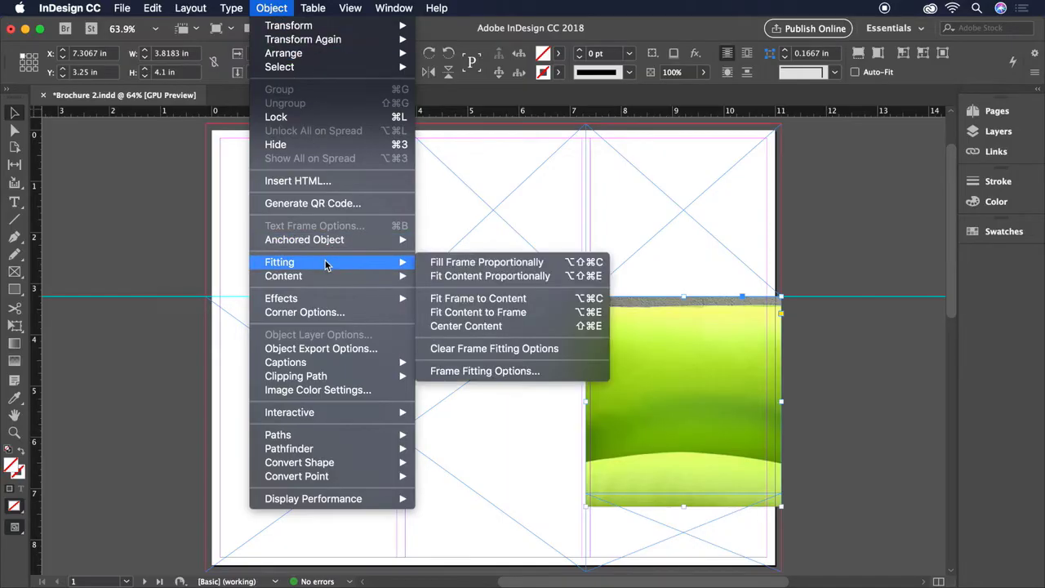
pyautogui.click(554, 262)
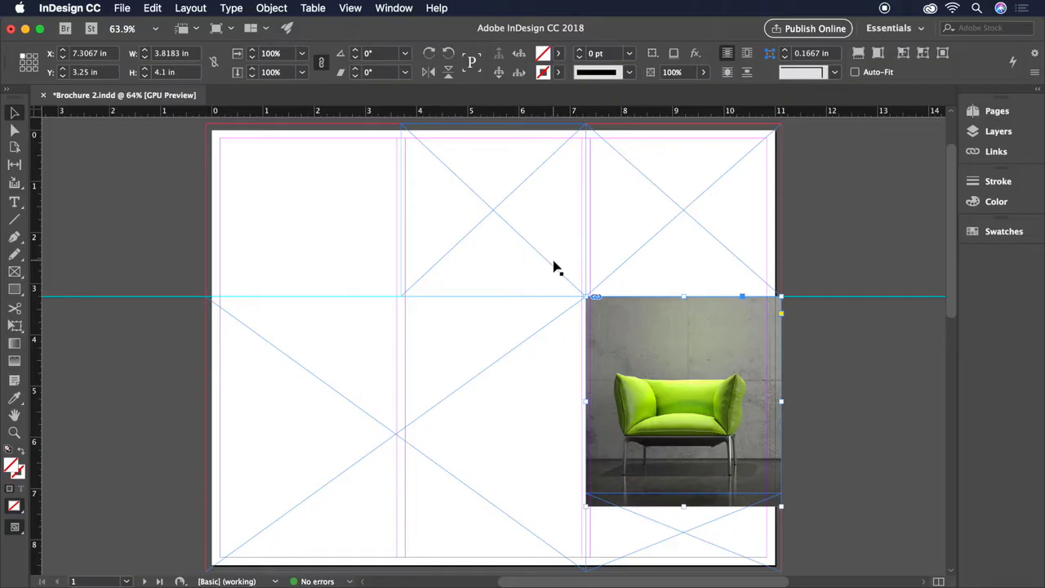
# Place Chair 2.jpg into the lower-left frame and fill the frame proportionally.
pyautogui.click(825, 360)
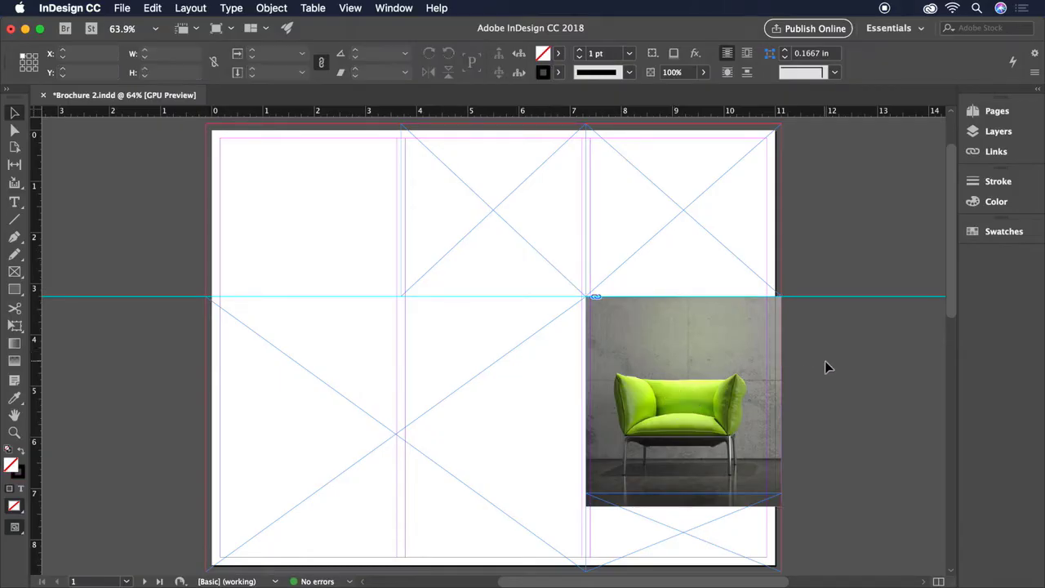
pyautogui.click(129, 10)
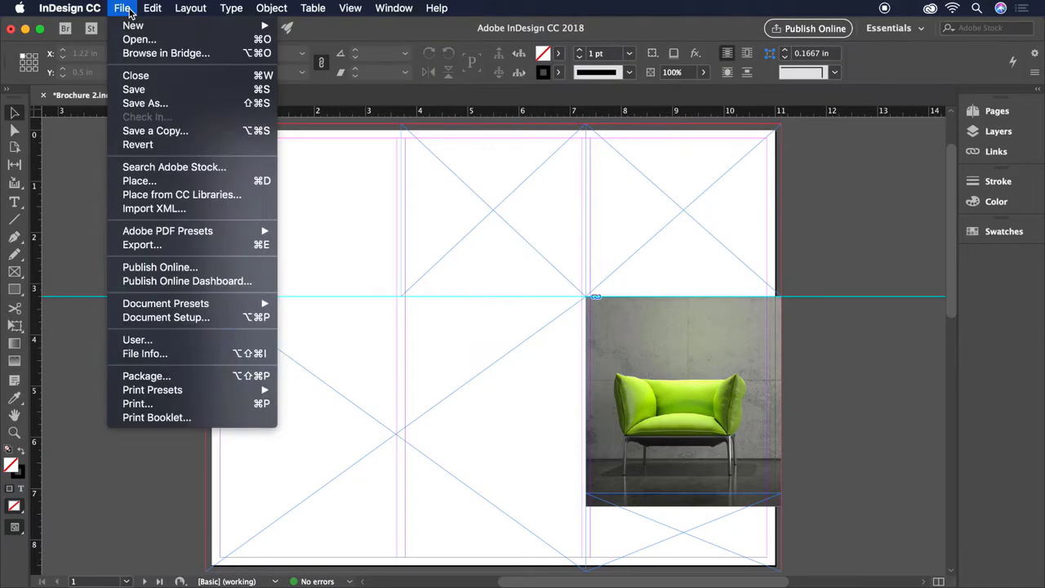
pyautogui.click(166, 183)
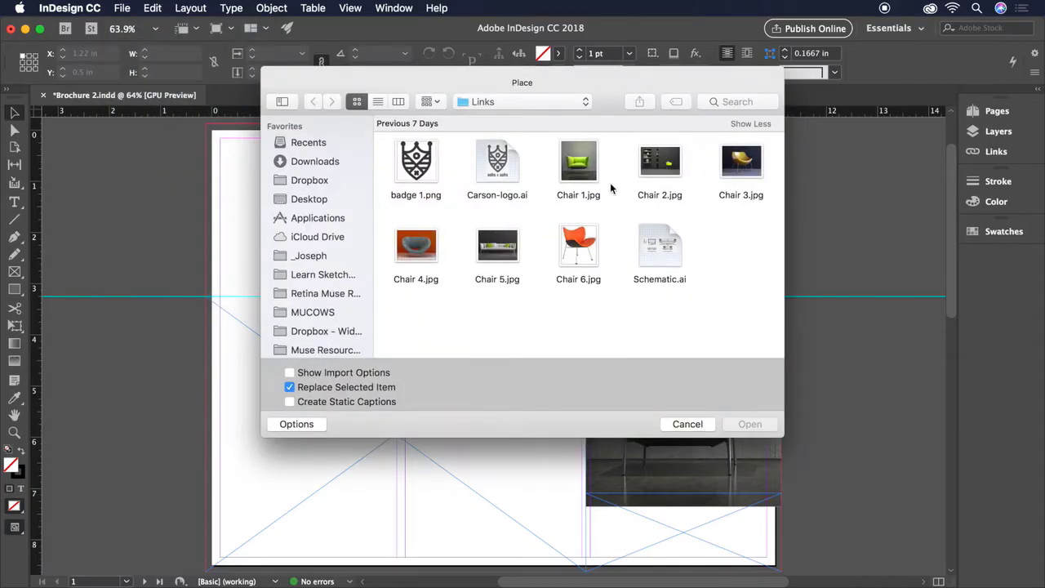
pyautogui.doubleClick(660, 161)
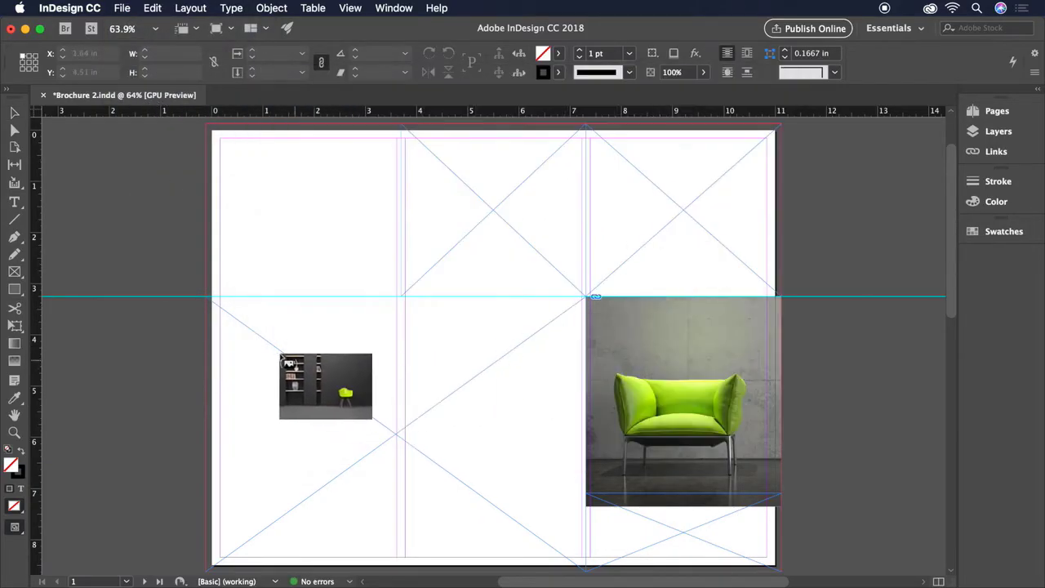
pyautogui.click(280, 356)
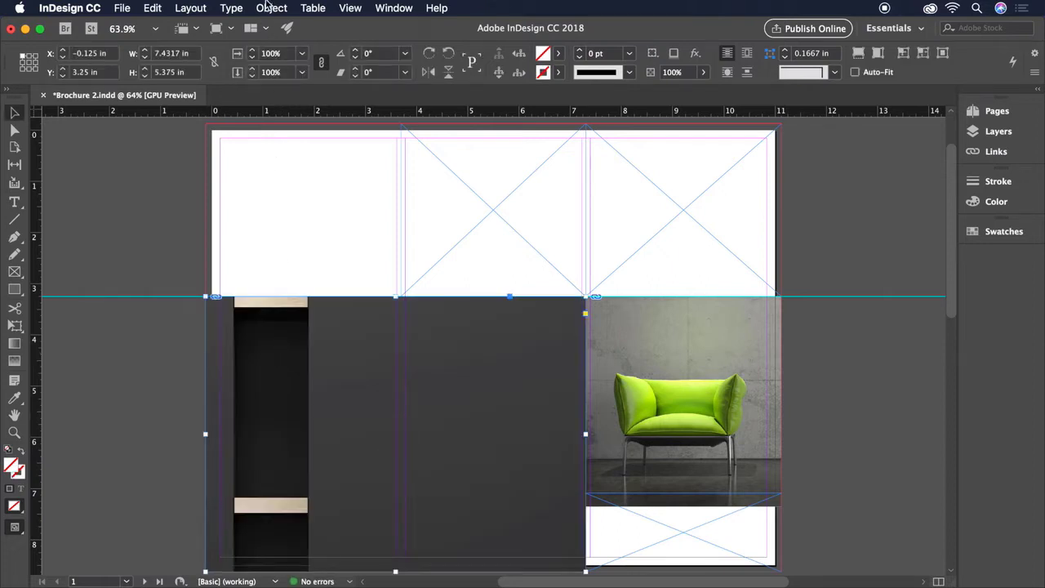
pyautogui.click(271, 8)
pyautogui.moveTo(305, 262)
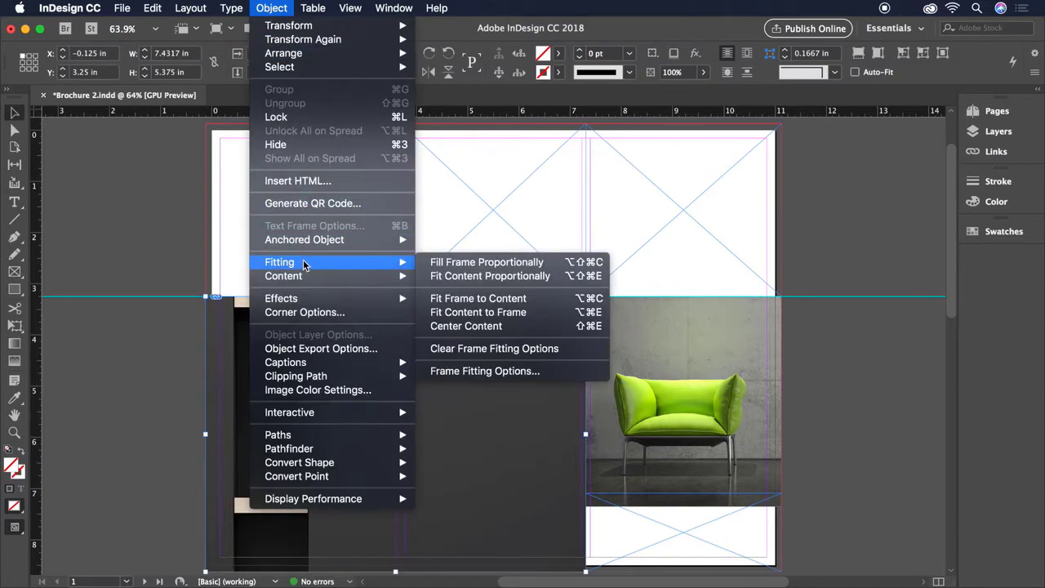
pyautogui.click(483, 263)
# Enlarge the photo inside its frame to about 26.5% and nudge it left.
pyautogui.click(172, 385)
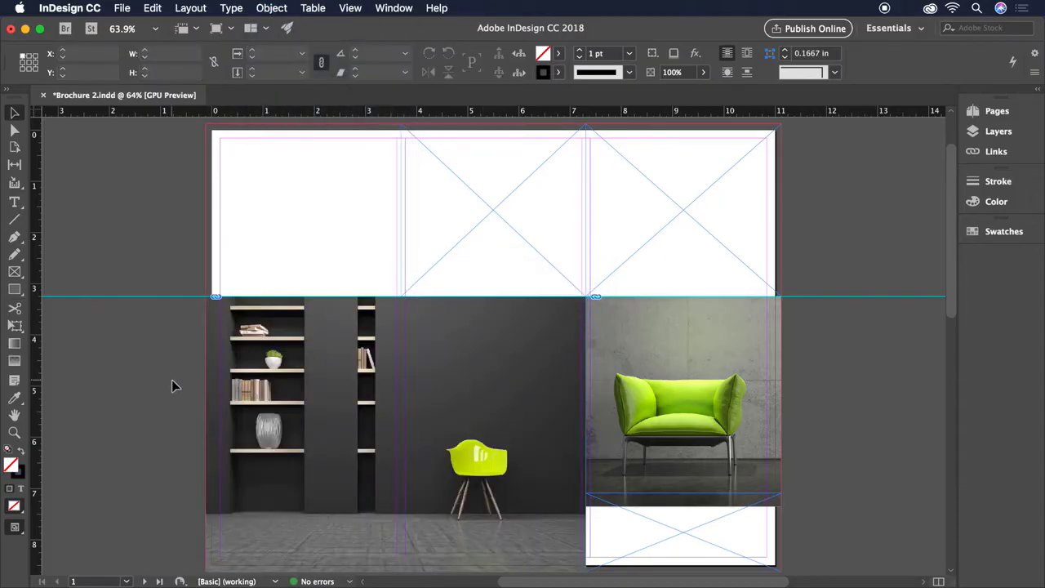
pyautogui.click(397, 433)
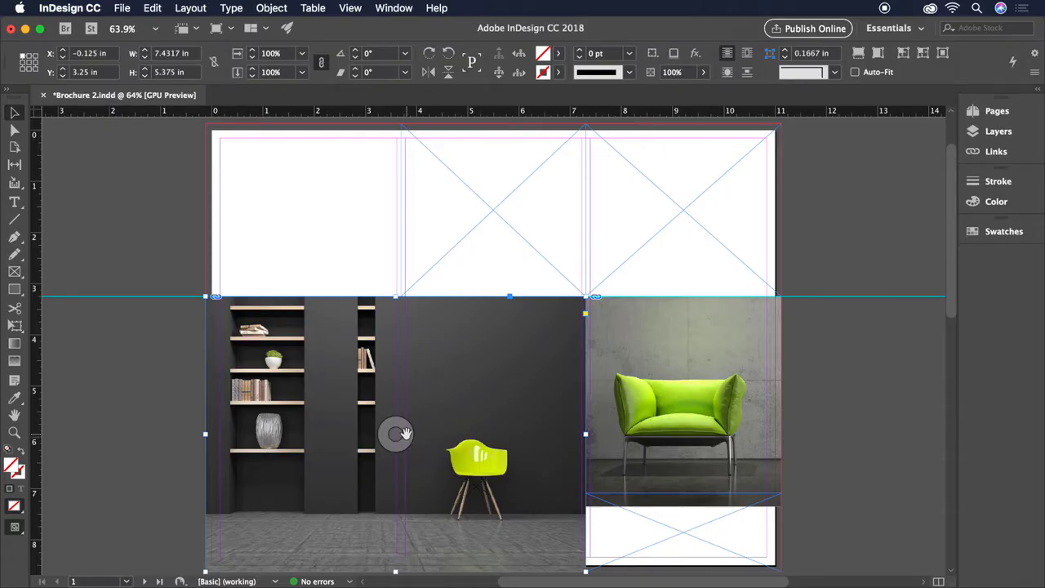
pyautogui.click(399, 434)
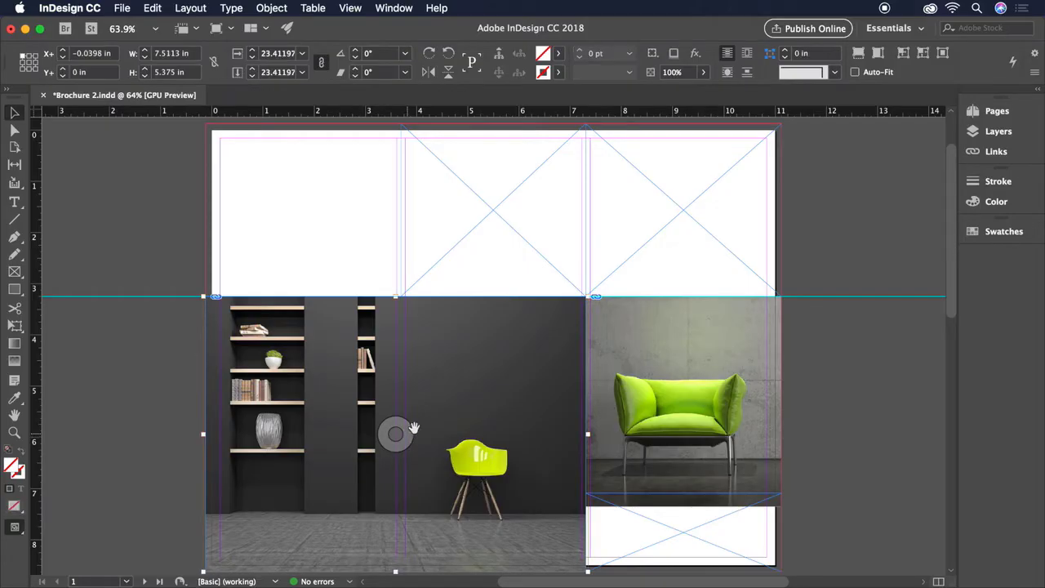
pyautogui.moveTo(587, 297); pyautogui.dragTo(640, 265)
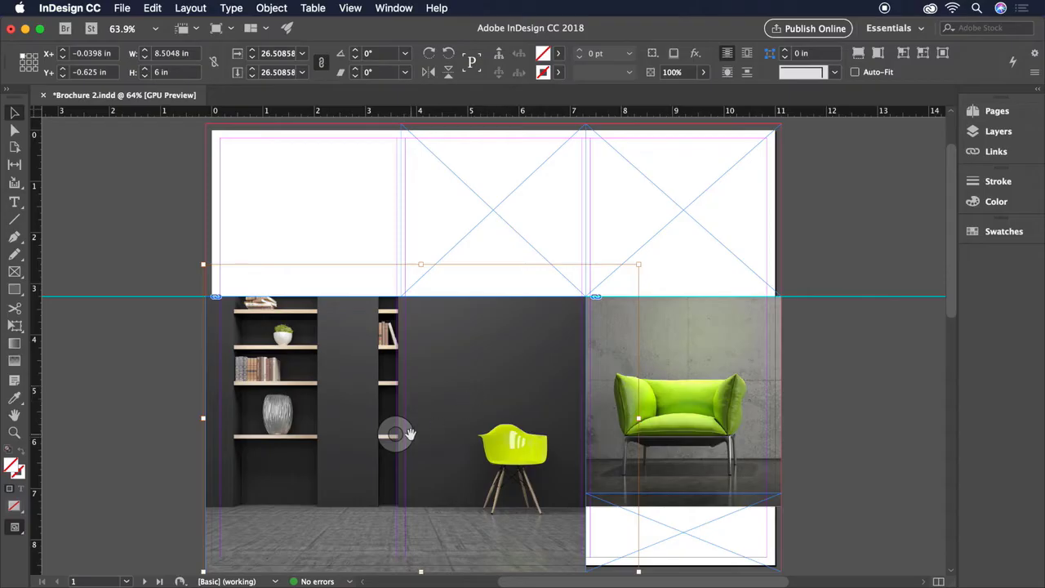
pyautogui.moveTo(400, 433)
pyautogui.mouseDown()
pyautogui.moveTo(376, 440)
pyautogui.moveTo(403, 425)
pyautogui.mouseUp()
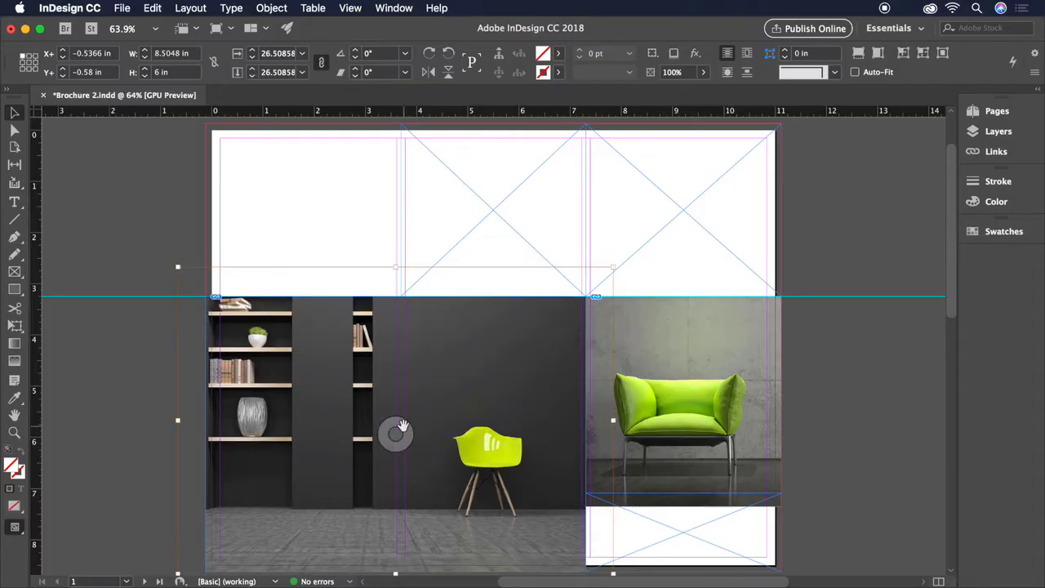
pyautogui.click(829, 374)
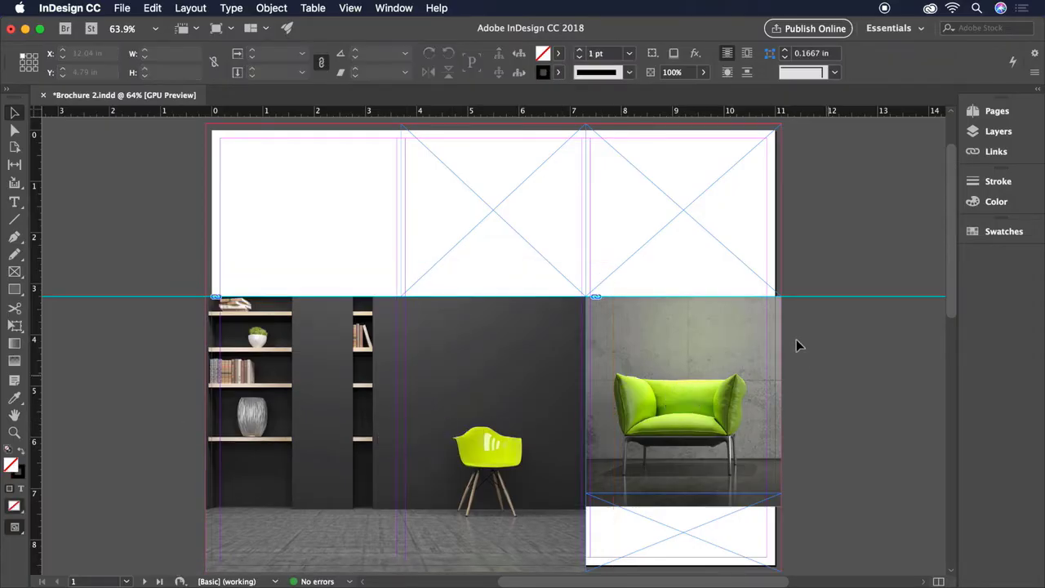
# Fill the top-right panel frame with [Black].
pyautogui.click(694, 207)
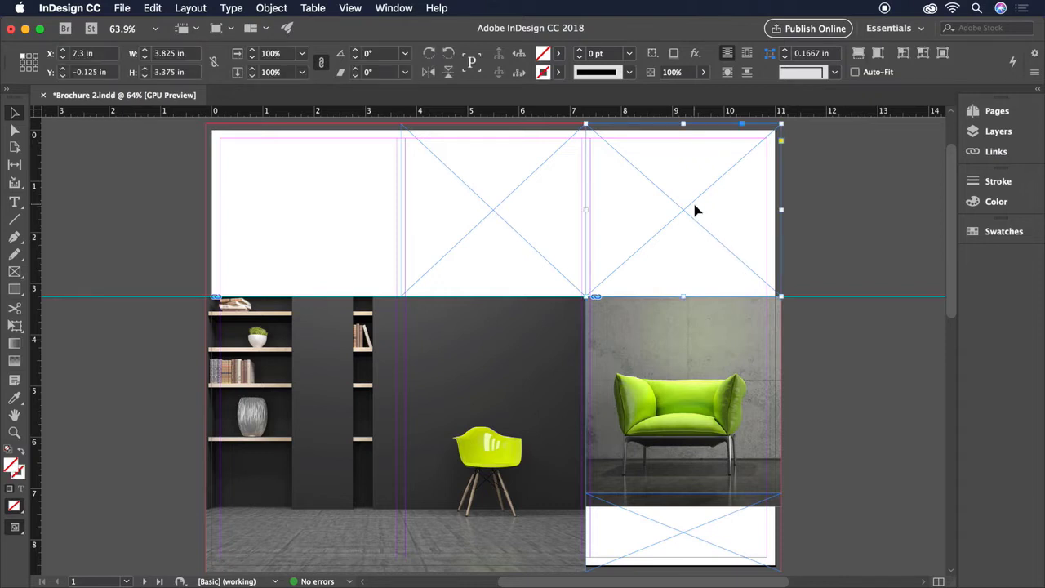
pyautogui.click(559, 54)
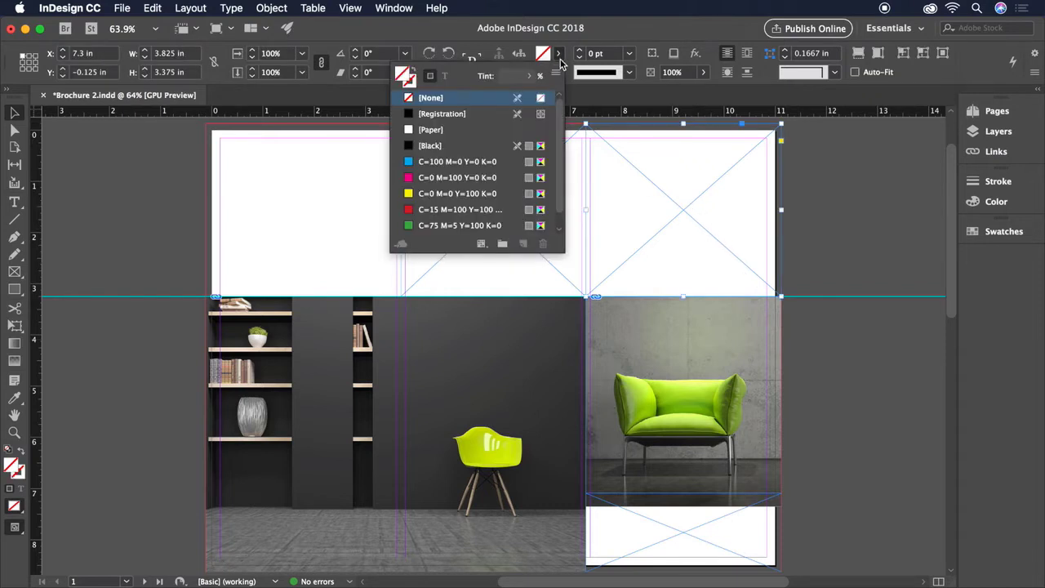
pyautogui.click(433, 147)
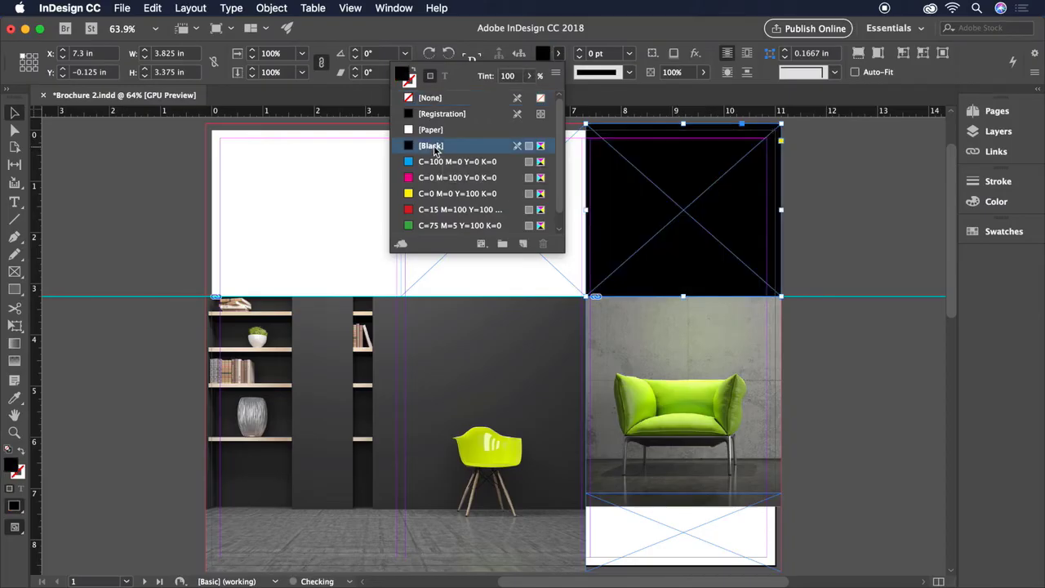
pyautogui.click(857, 245)
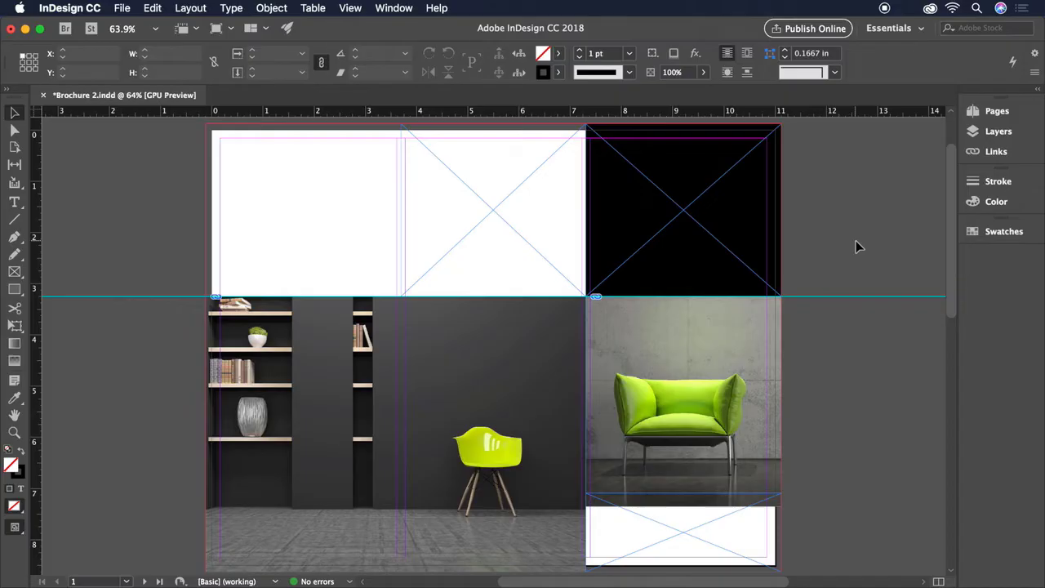
# Sample the armchair's green and apply it to the top-middle and bottom-right frames.
pyautogui.click(397, 434)
pyautogui.click(16, 400)
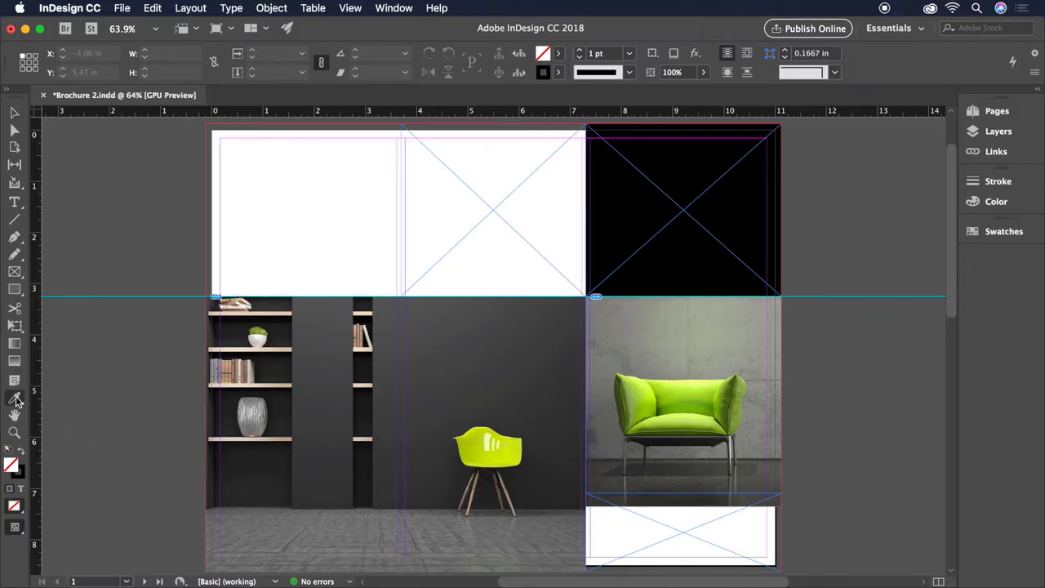
pyautogui.click(678, 399)
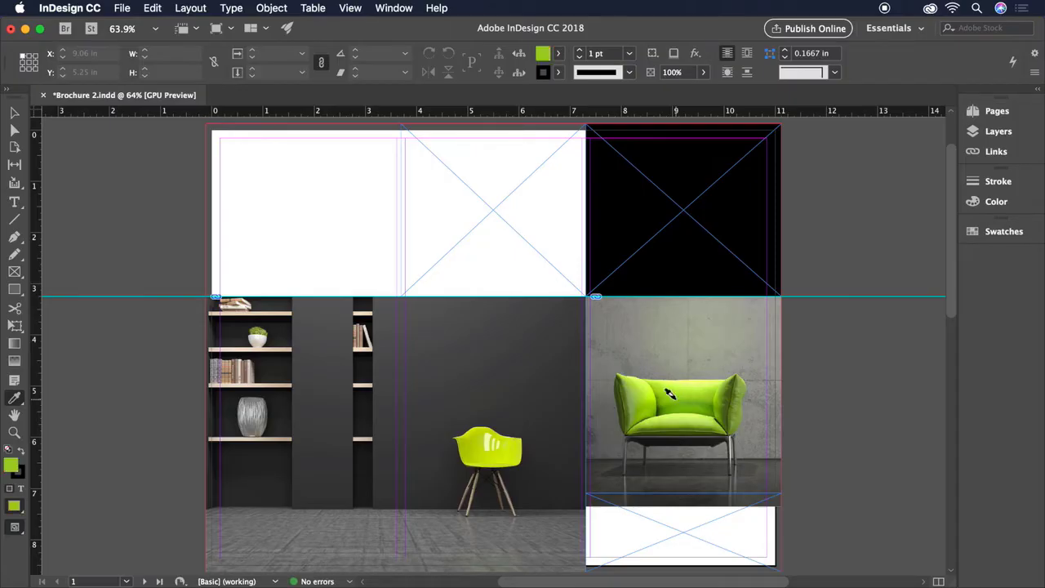
pyautogui.click(491, 233)
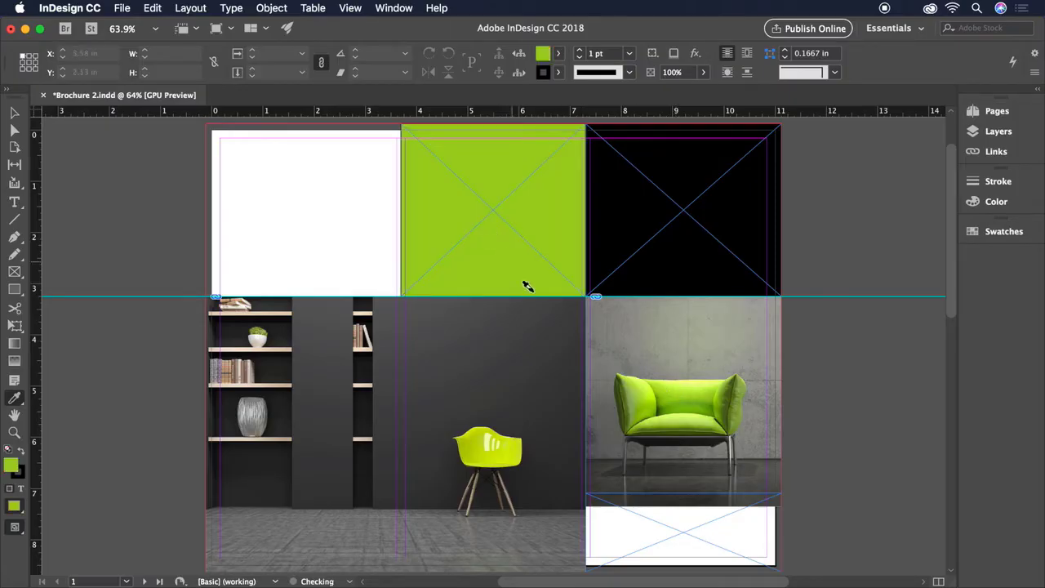
pyautogui.click(658, 524)
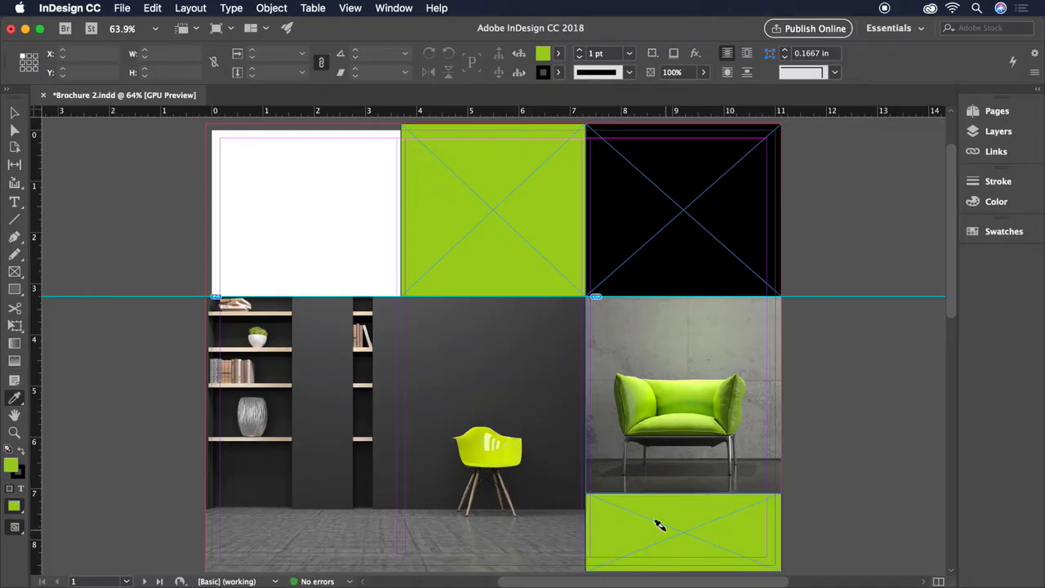
# On page 2, draw a picture frame at the left column's bottom and duplicate it into the middle column.
pyautogui.scroll(-10, 660, 525)
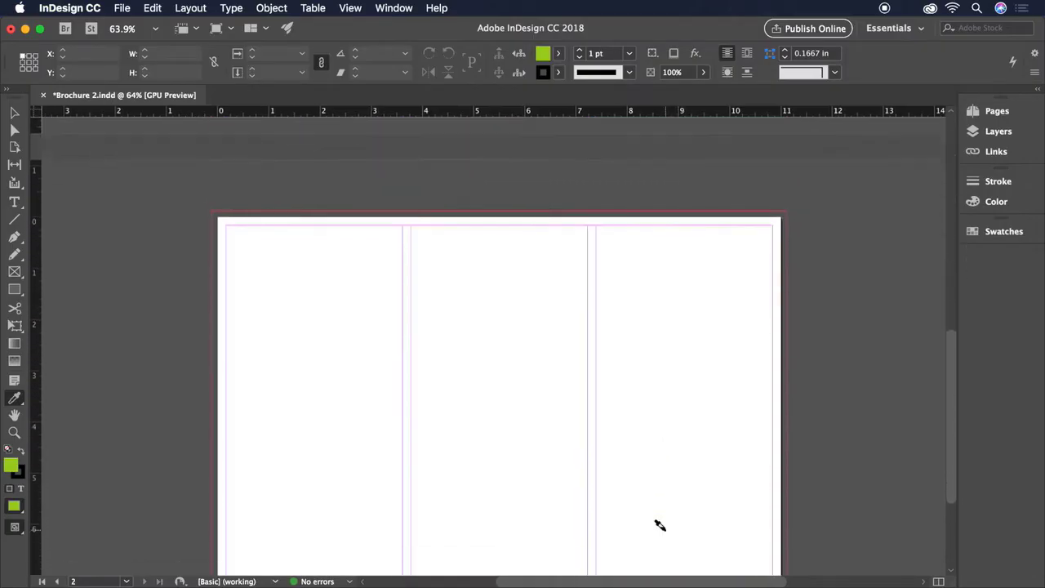
pyautogui.scroll(-3, 659, 524)
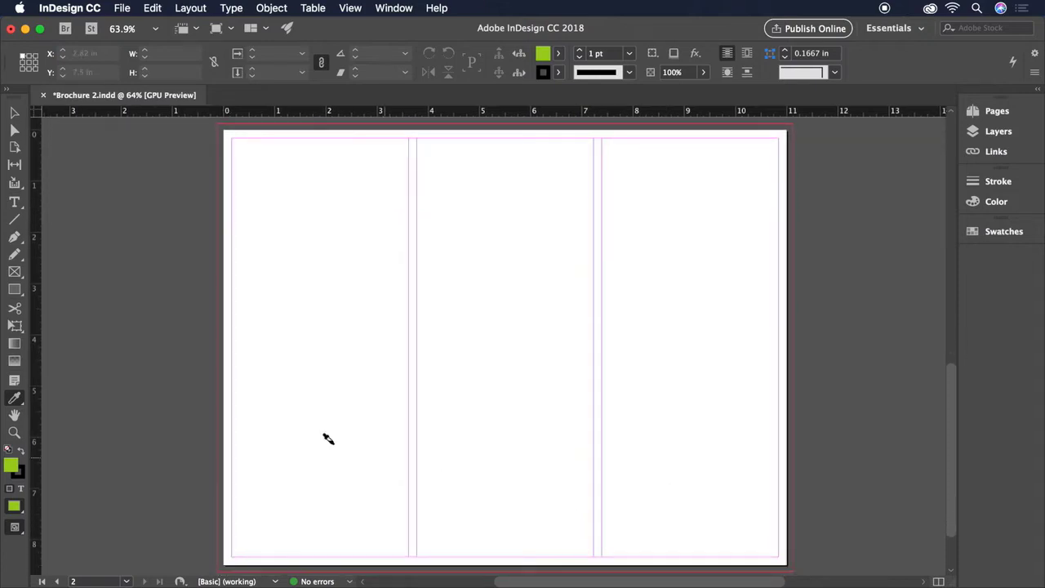
pyautogui.click(15, 274)
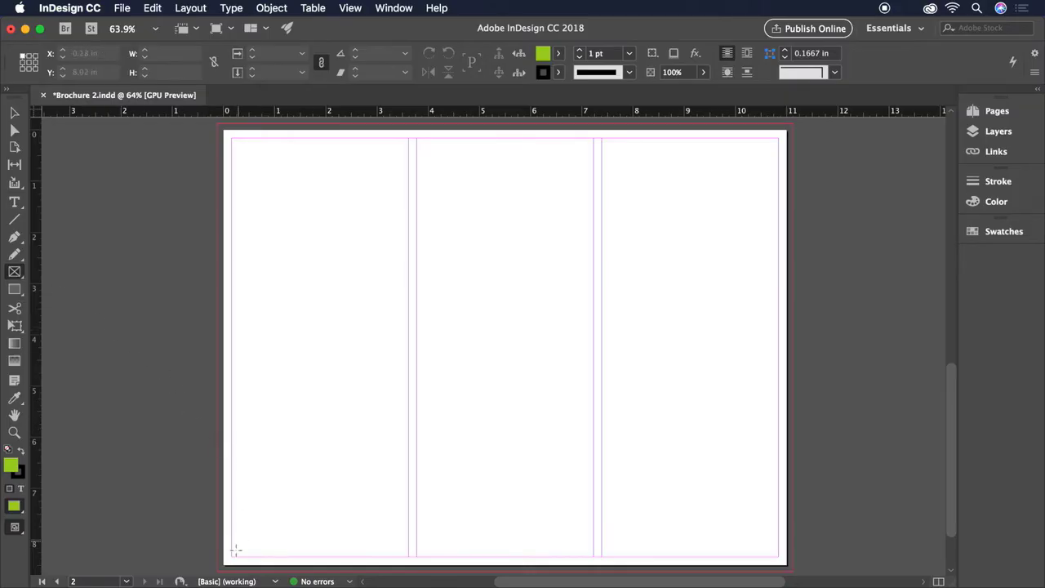
pyautogui.moveTo(232, 557); pyautogui.dragTo(409, 430)
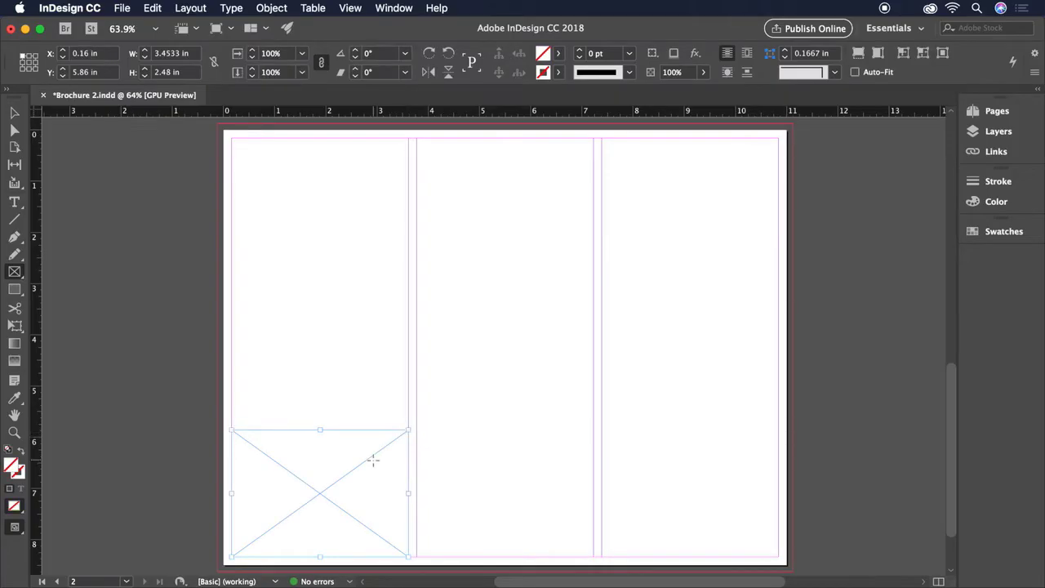
pyautogui.click(14, 112)
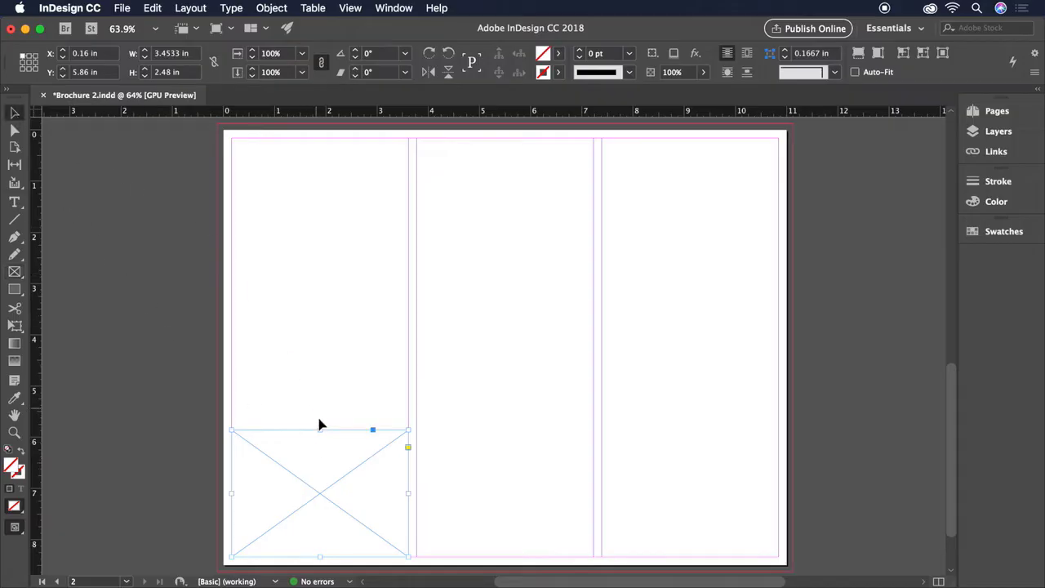
pyautogui.moveTo(323, 485); pyautogui.dragTo(697, 476)
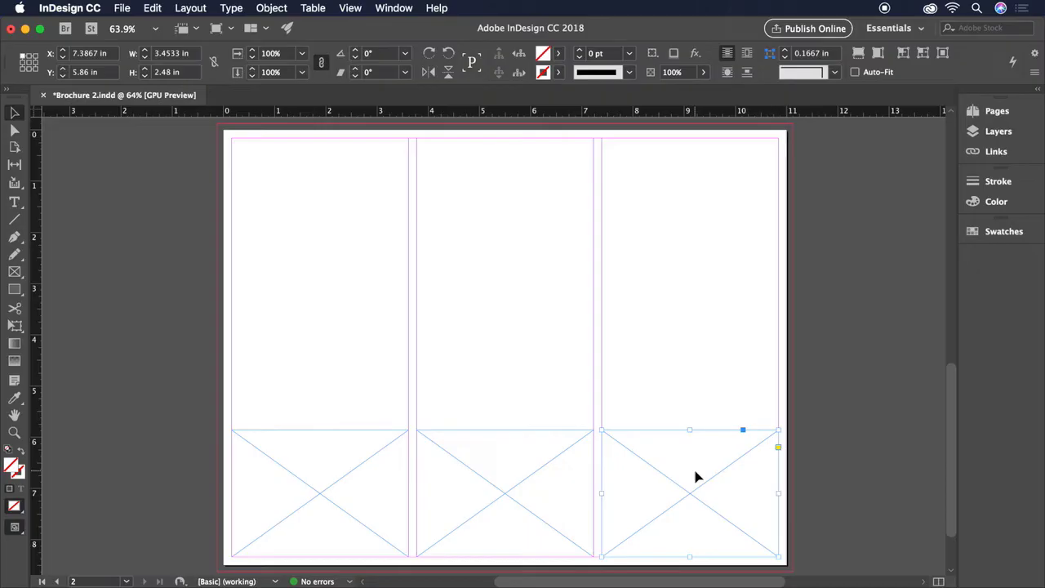
# Place Chair 3, Chair 4 and Chair 5 (sofa) photos into the three lower frames.
pyautogui.click(123, 8)
pyautogui.click(157, 179)
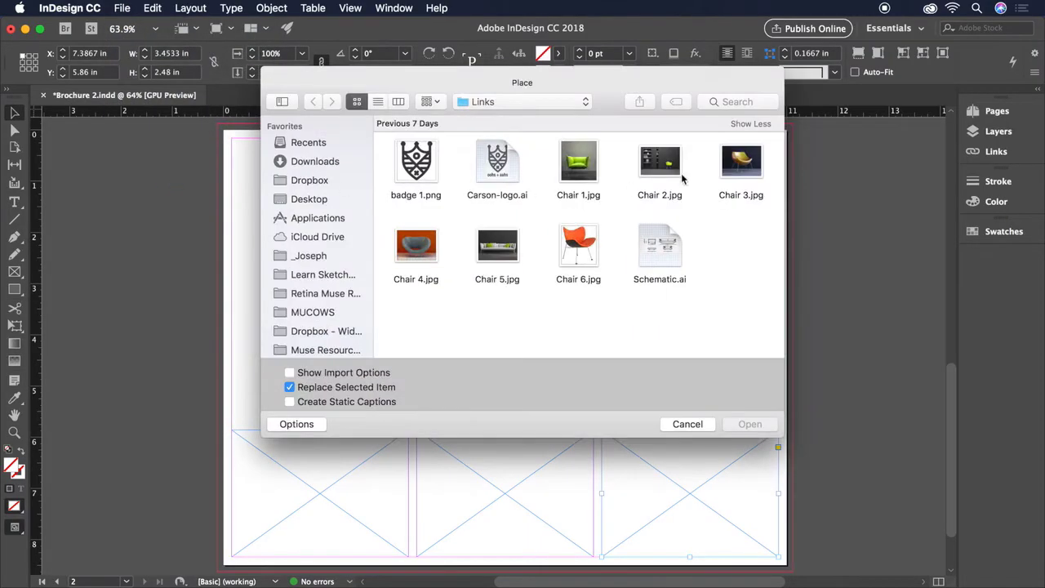
pyautogui.click(741, 161)
pyautogui.keyDown('super'); pyautogui.click(438, 258); pyautogui.keyUp('super')
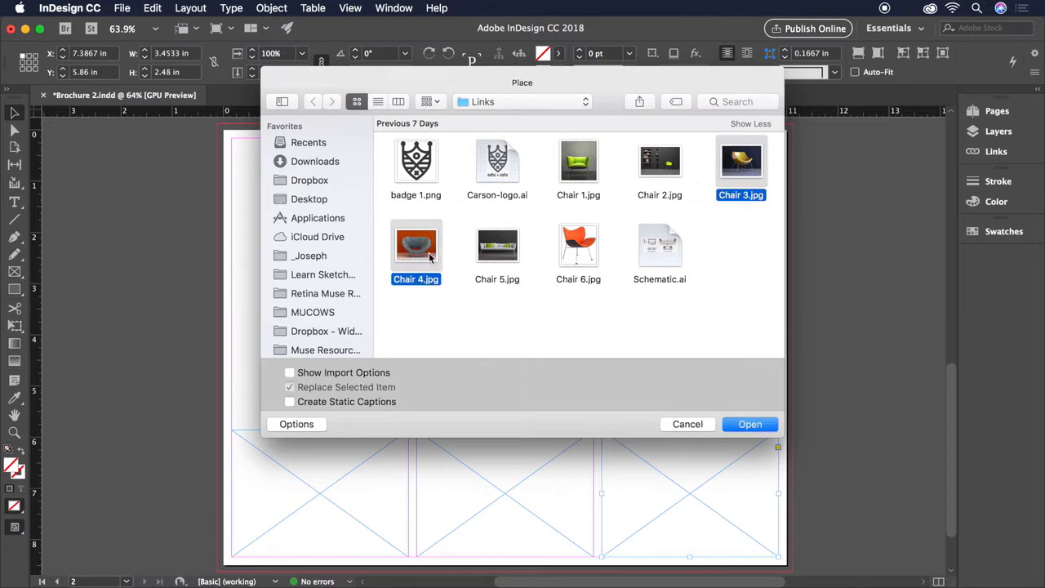
pyautogui.keyDown('super'); pyautogui.click(498, 255); pyautogui.keyUp('super')
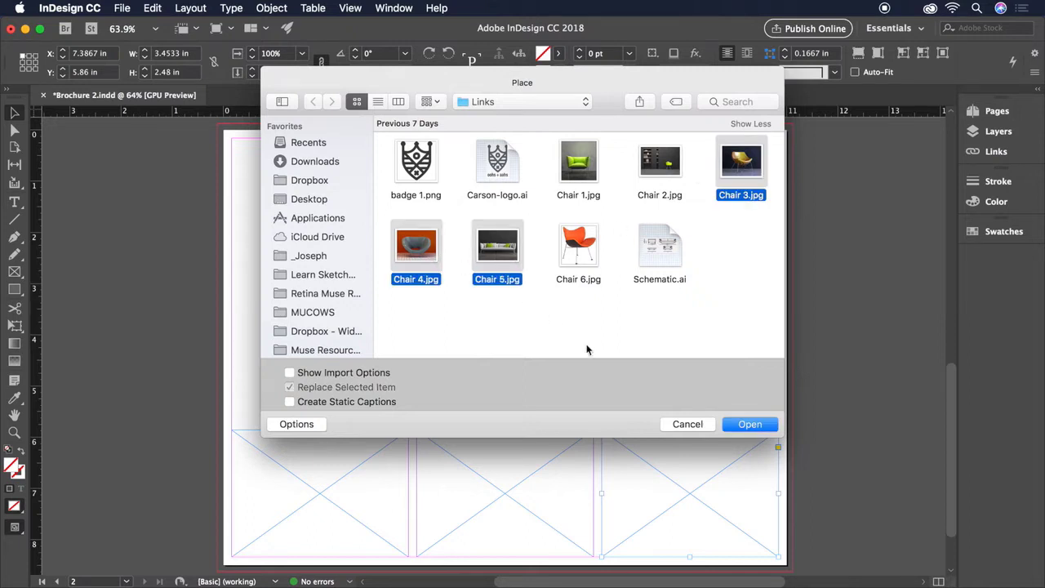
pyautogui.click(746, 425)
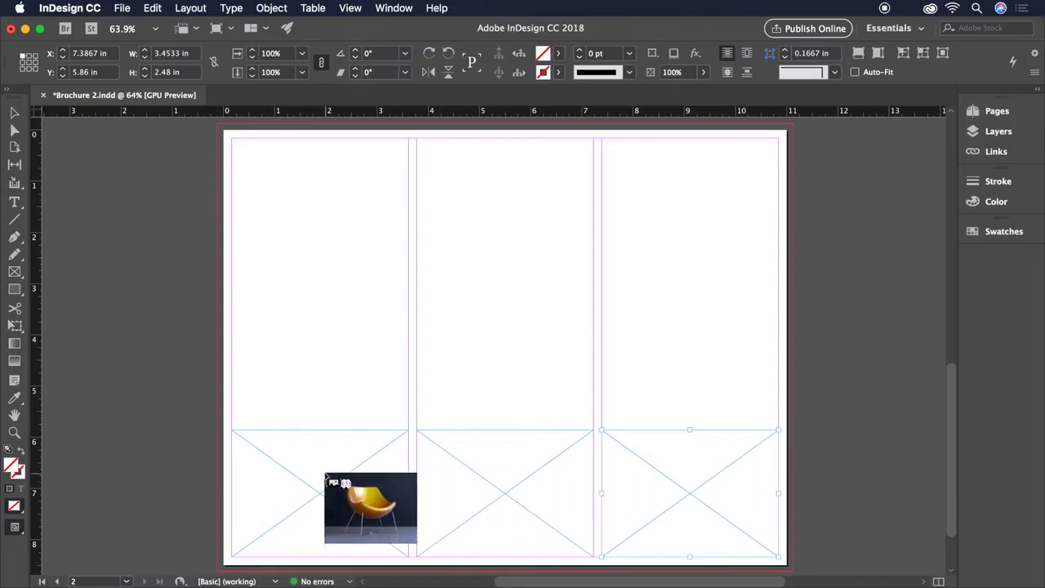
pyautogui.click(326, 476)
pyautogui.click(473, 478)
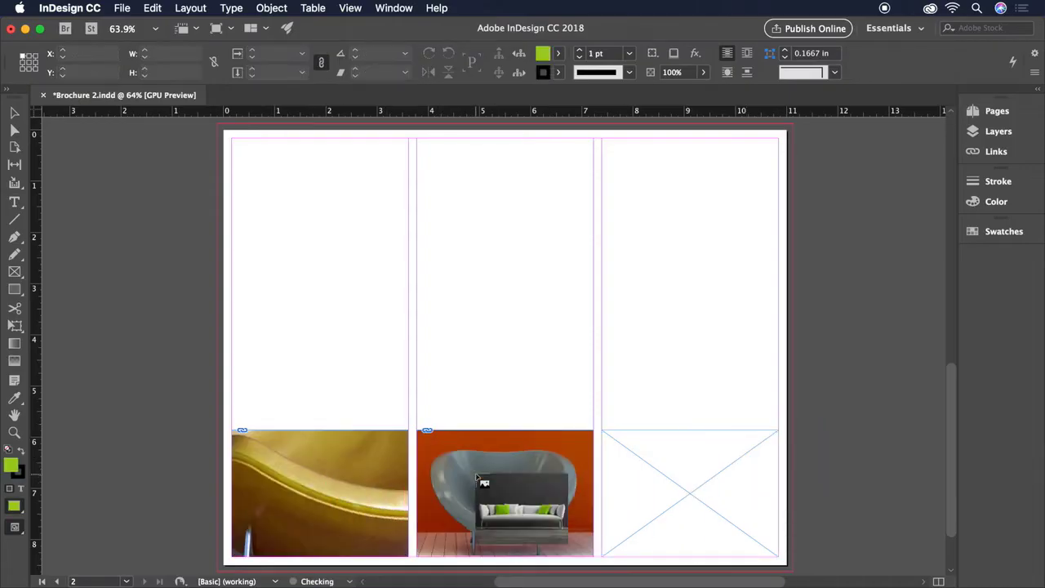
pyautogui.click(656, 478)
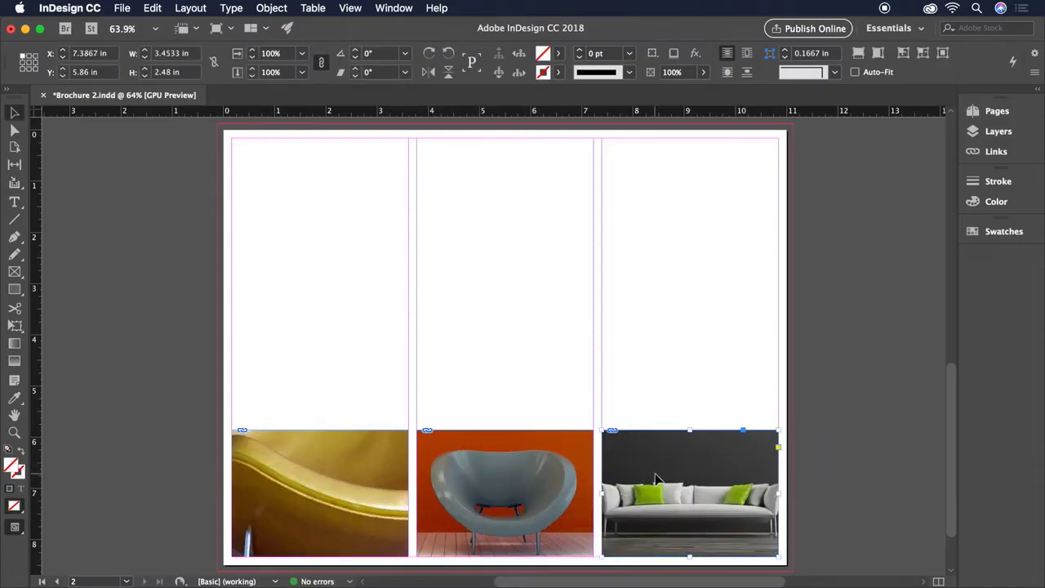
# Scale all three photos to fill their frames proportionally.
pyautogui.keyDown('shift'); pyautogui.click(539, 511); pyautogui.keyUp('shift')
pyautogui.keyDown('shift'); pyautogui.click(364, 510); pyautogui.keyUp('shift')
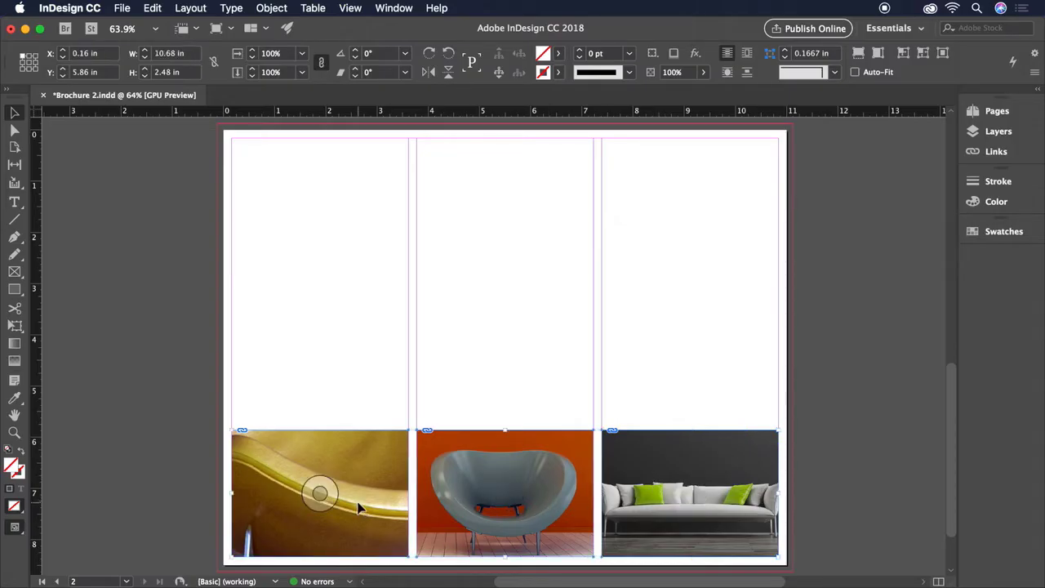
pyautogui.click(268, 7)
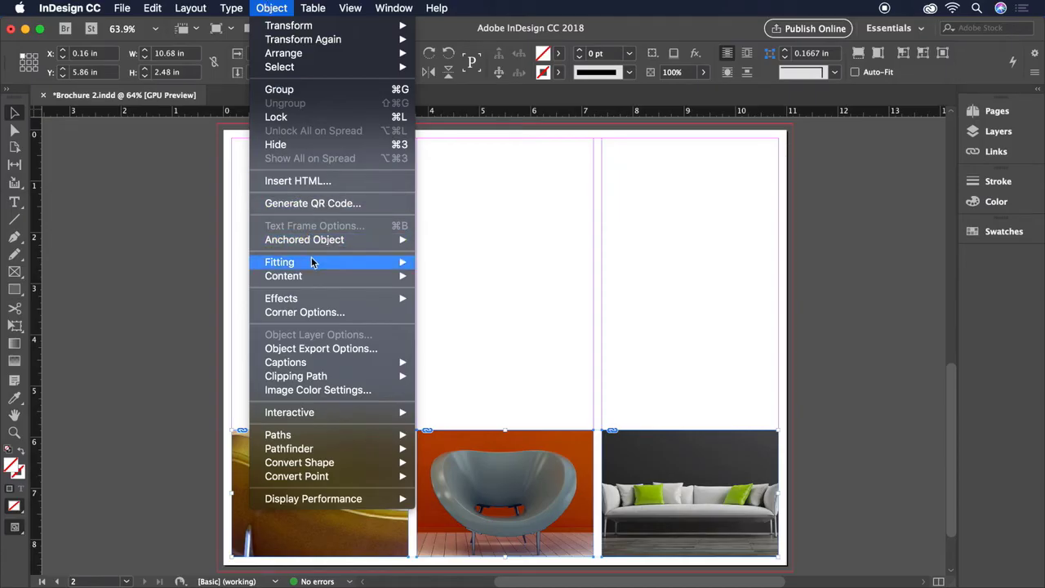
pyautogui.moveTo(325, 262)
pyautogui.click(462, 263)
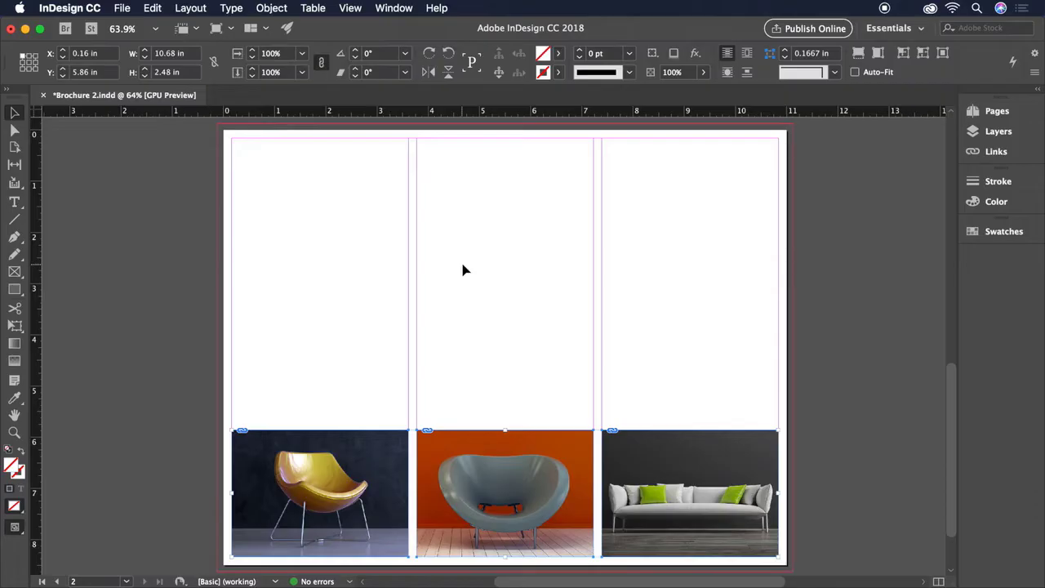
# Draw a frame at the top of the right column and place Schematic.ai in it.
pyautogui.click(16, 275)
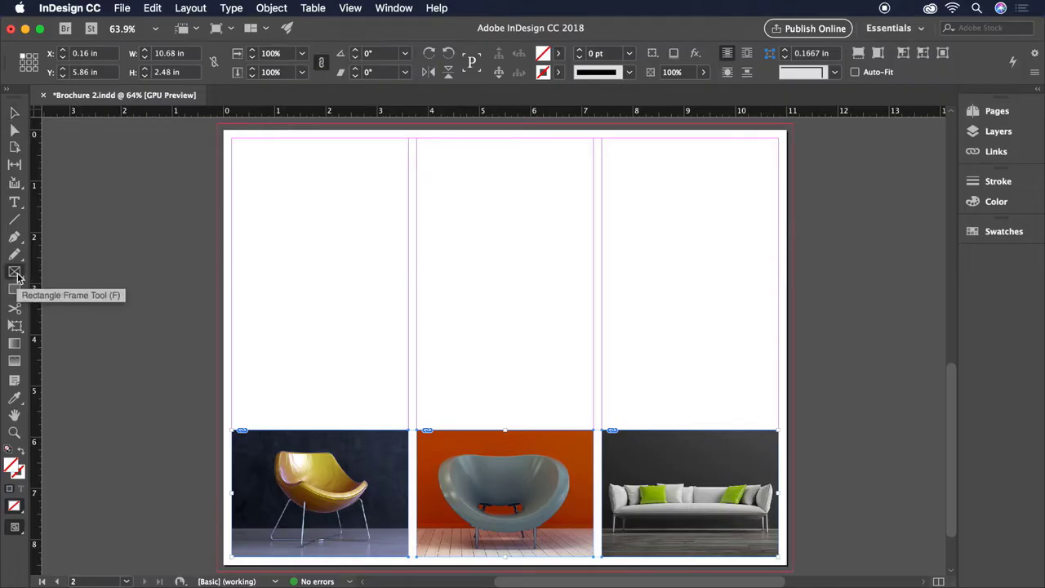
pyautogui.moveTo(605, 142); pyautogui.dragTo(781, 249)
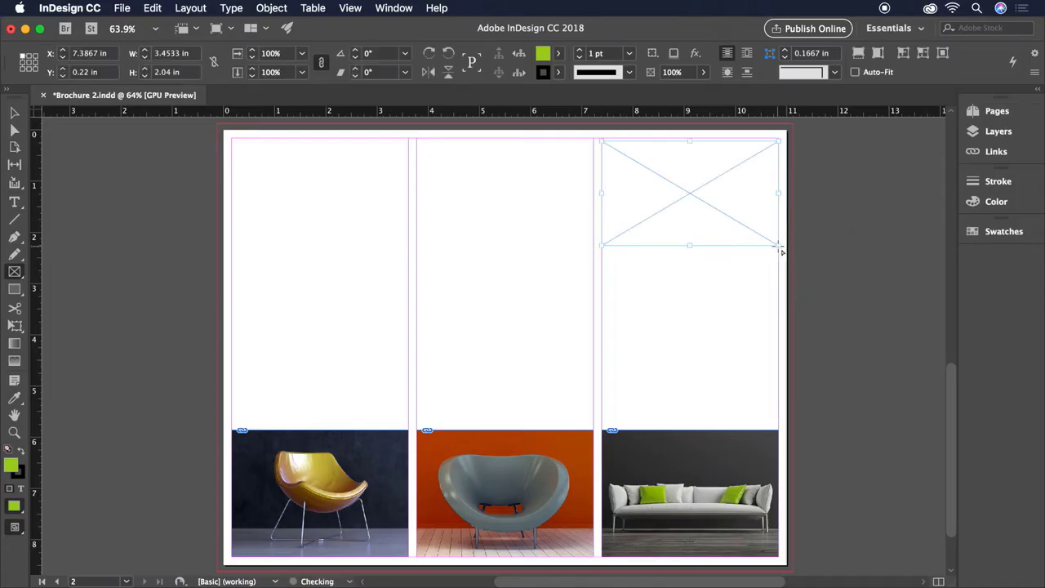
pyautogui.click(120, 7)
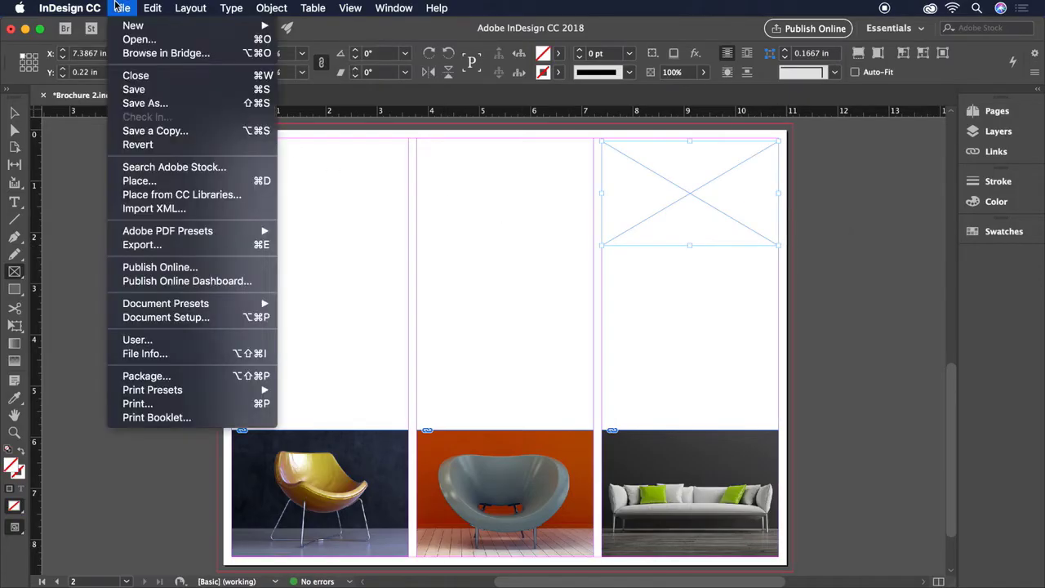
pyautogui.click(172, 180)
pyautogui.click(649, 243)
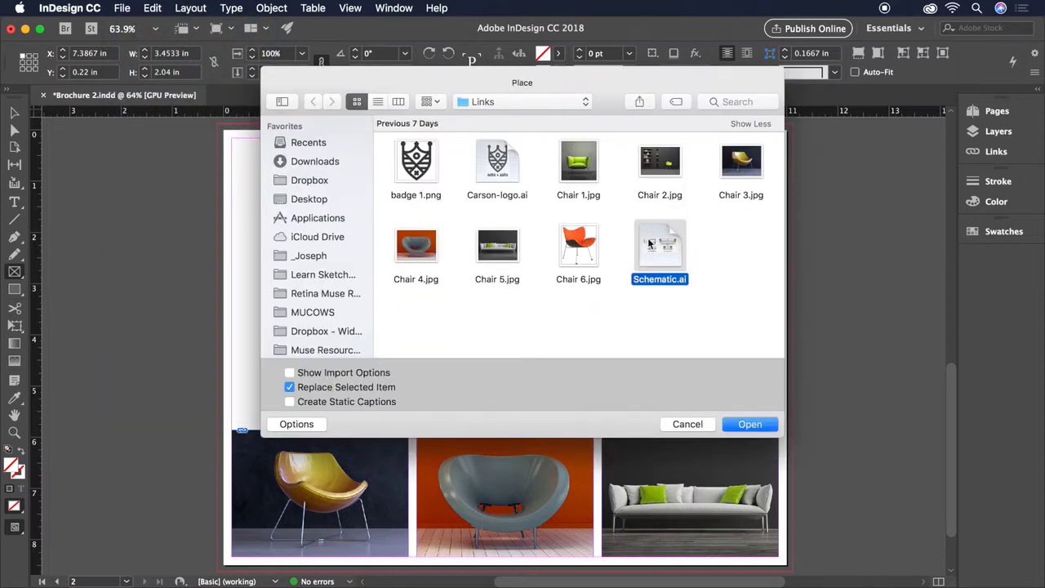
pyautogui.click(746, 426)
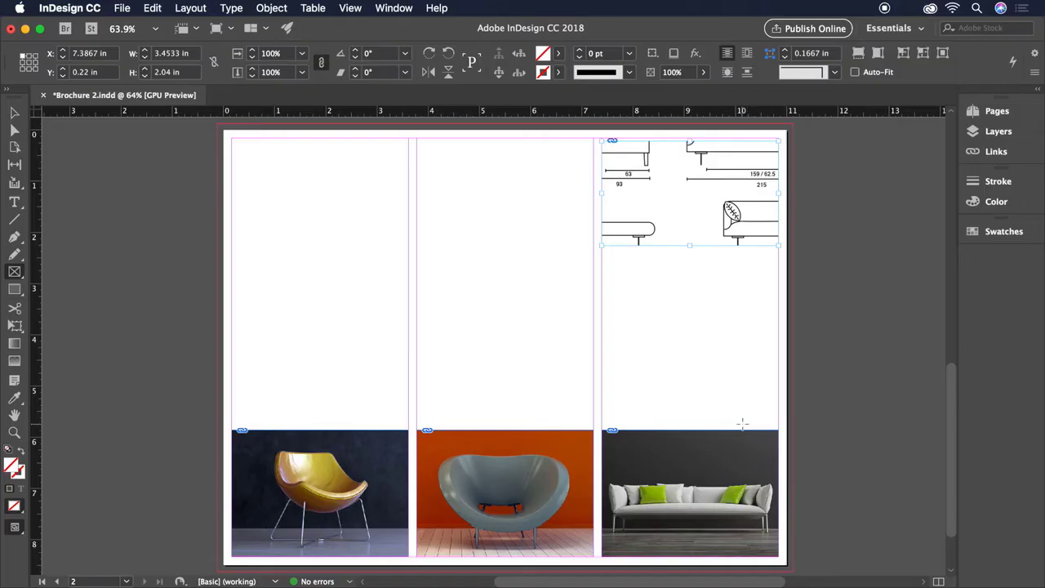
# Fit the schematic proportionally so the whole drawing shows inside its frame.
pyautogui.click(271, 9)
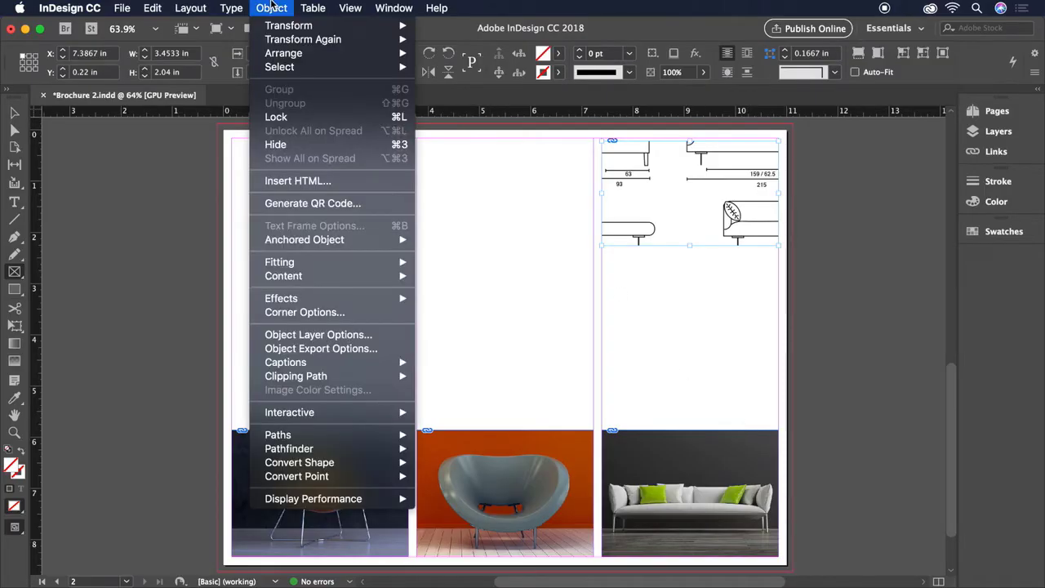
pyautogui.moveTo(345, 262)
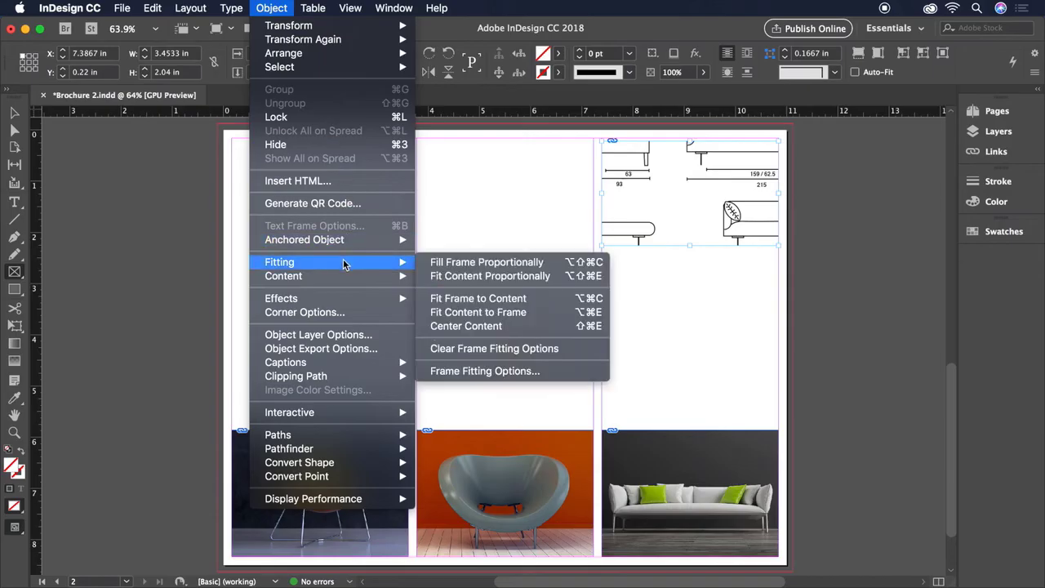
pyautogui.click(477, 278)
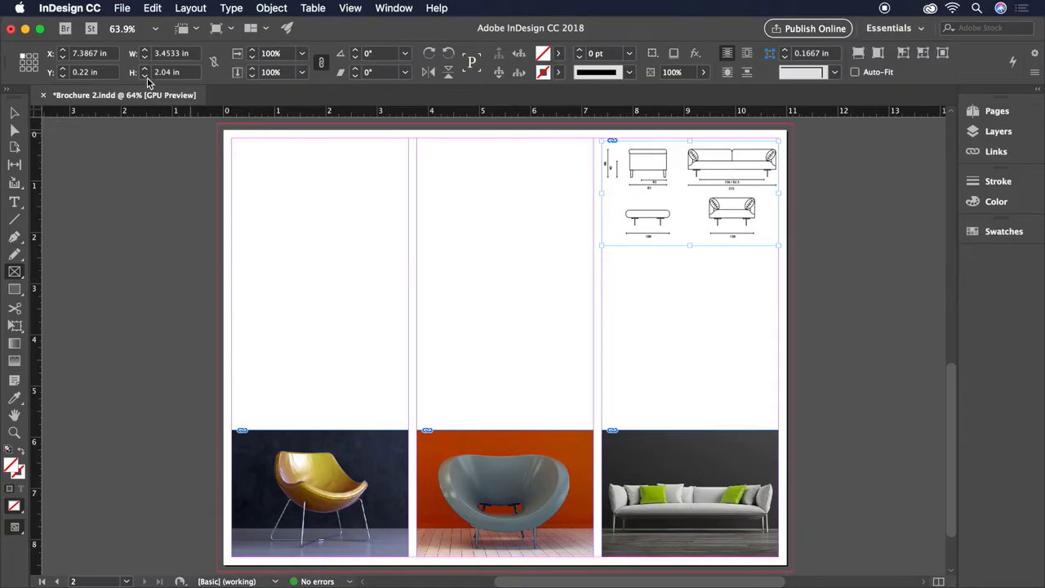
pyautogui.click(122, 8)
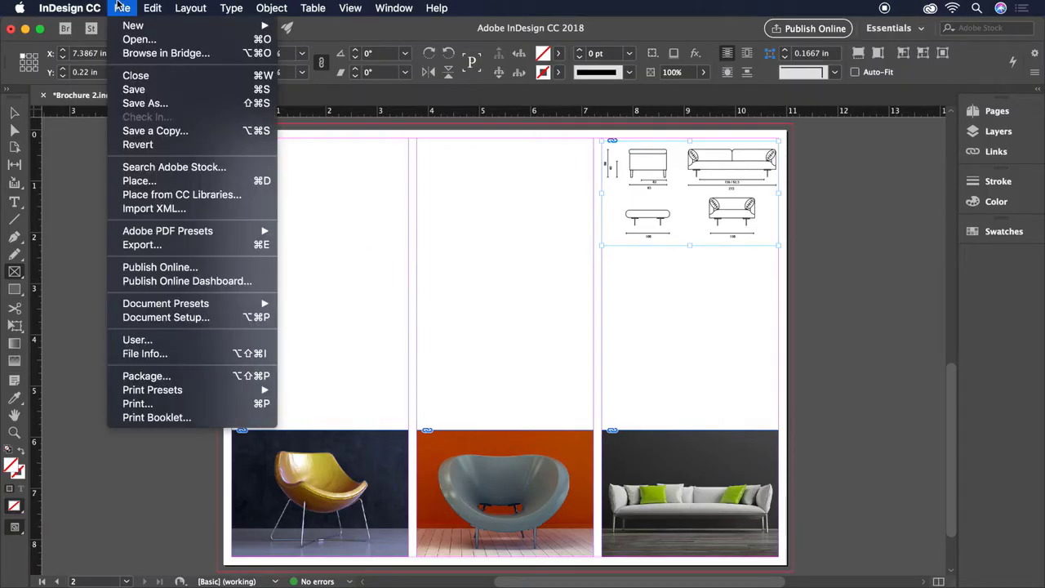
# Save the second brochure document, leaving the File menu without placing anything.
pyautogui.click(164, 90)
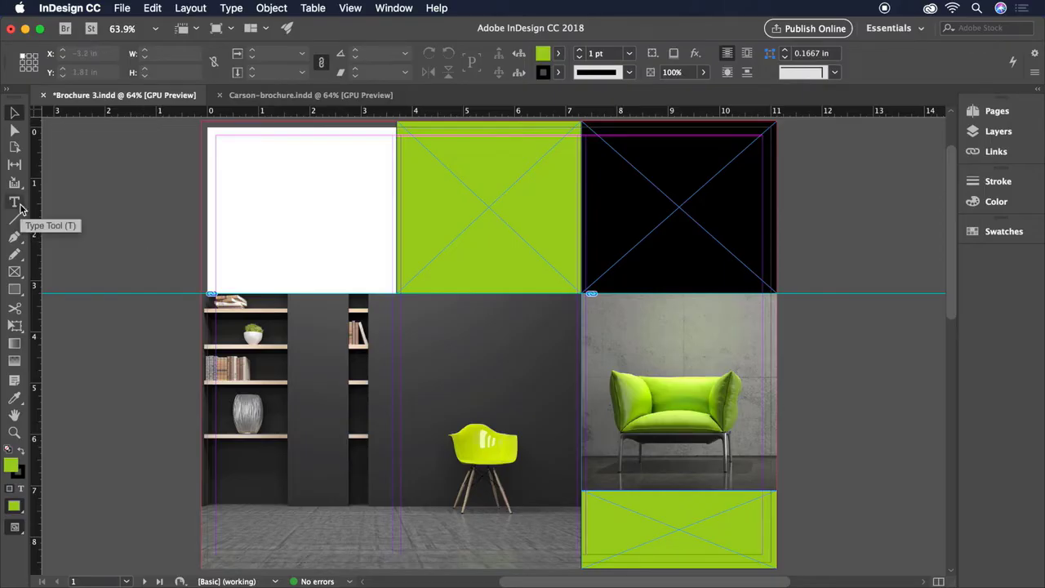
pyautogui.click(121, 10)
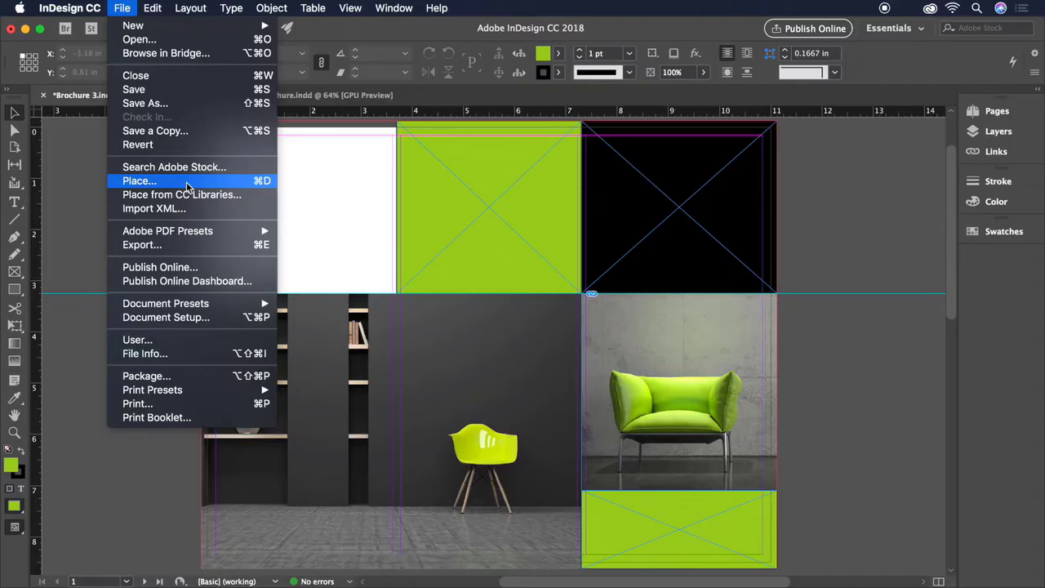
pyautogui.click(80, 203)
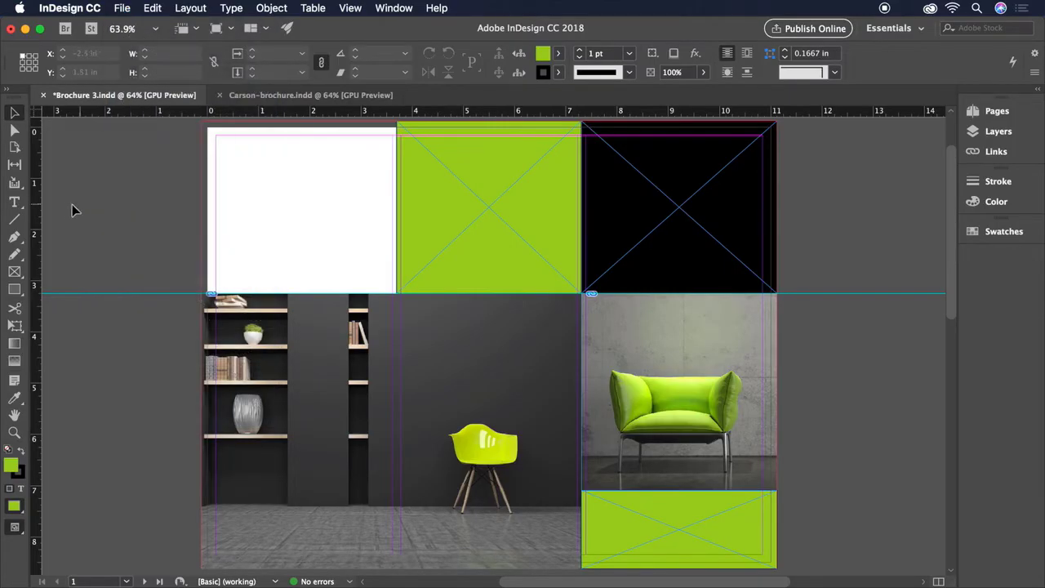
# Add a text frame reading 'living well is the best revenge' at the black panel's top-left.
pyautogui.press('t')
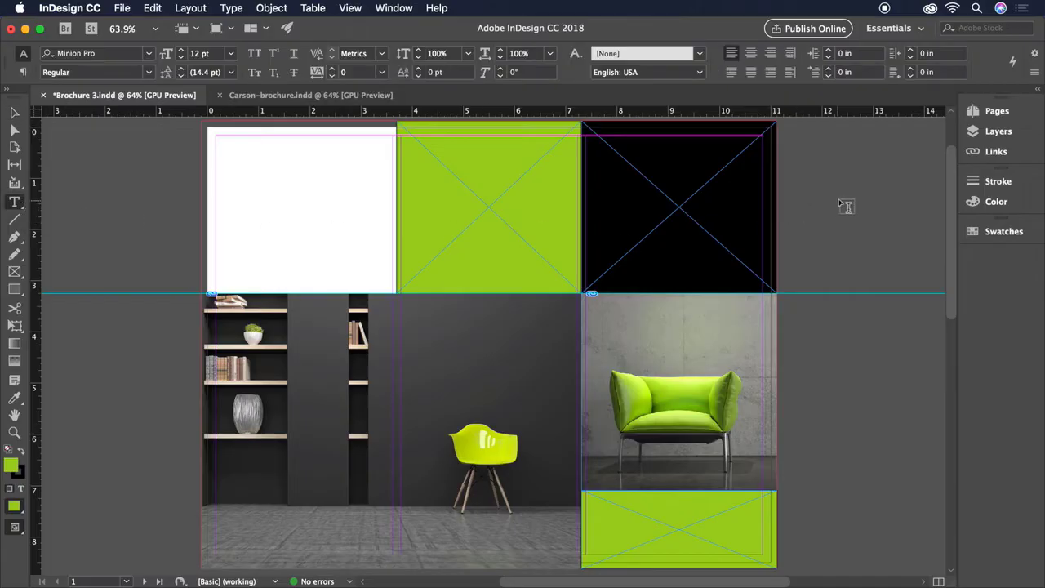
pyautogui.moveTo(796, 159); pyautogui.dragTo(869, 197)
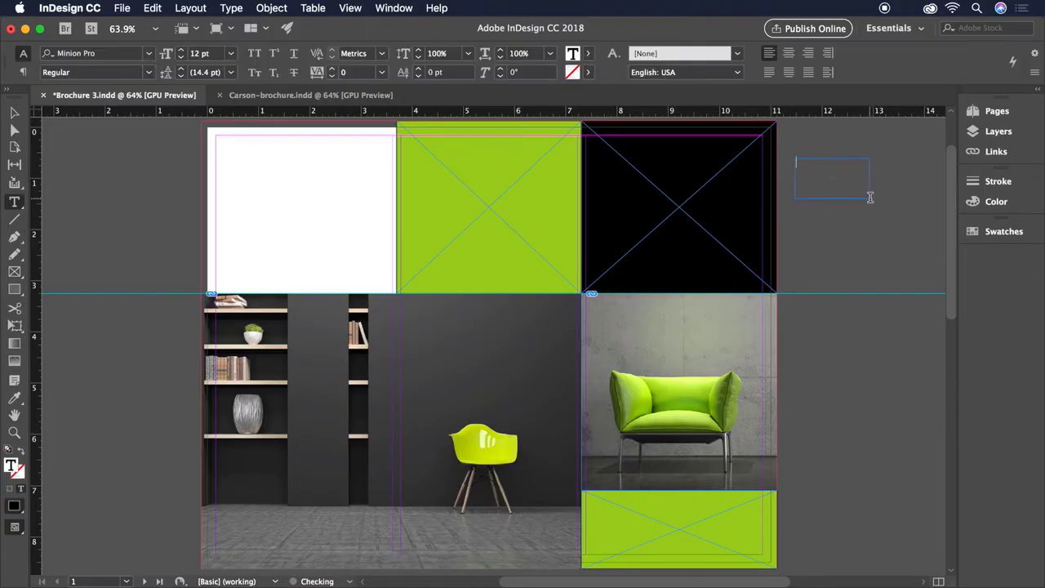
pyautogui.write('living we')
pyautogui.write('ll i')
pyautogui.write('s the best re')
pyautogui.write('venge')
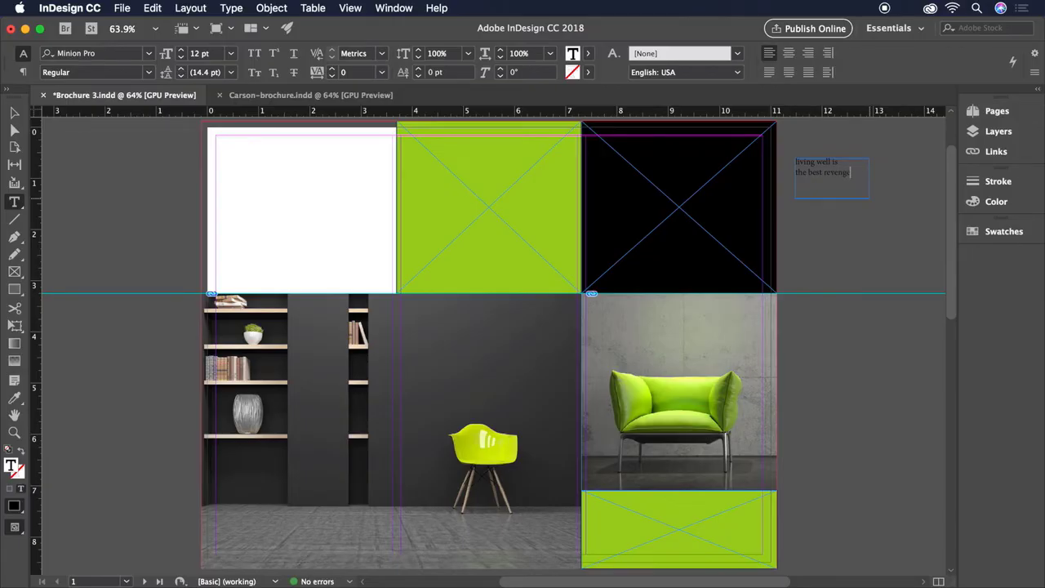
pyautogui.press('Escape')
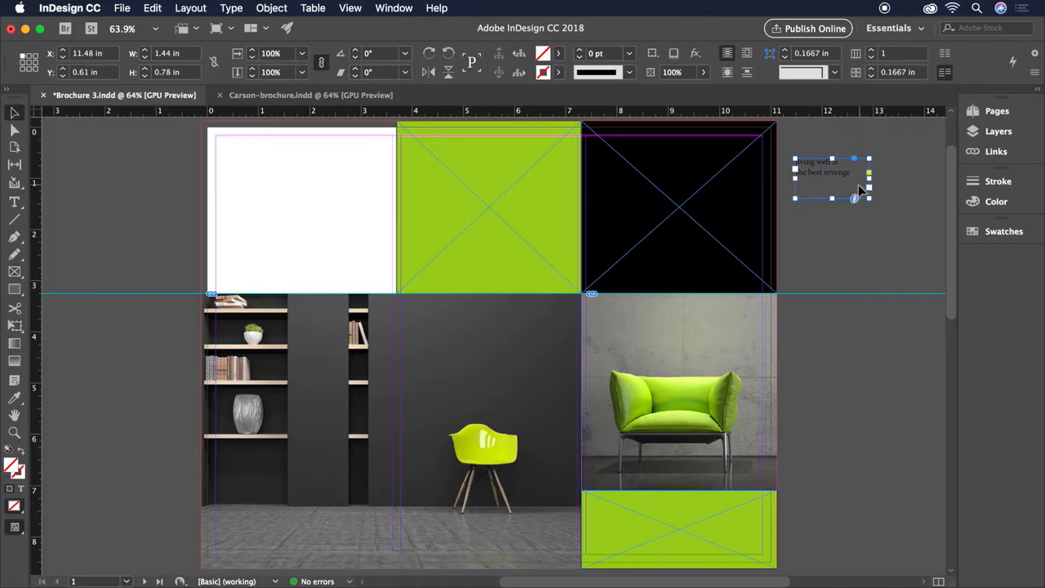
pyautogui.moveTo(852, 186); pyautogui.dragTo(651, 172)
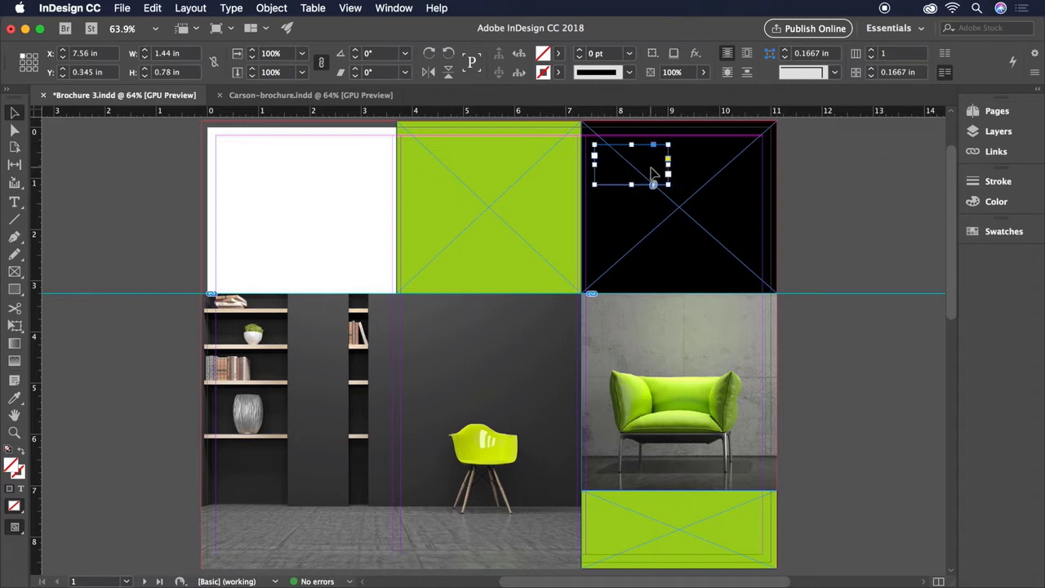
# Colour the quote text [Paper] white.
pyautogui.doubleClick(653, 160)
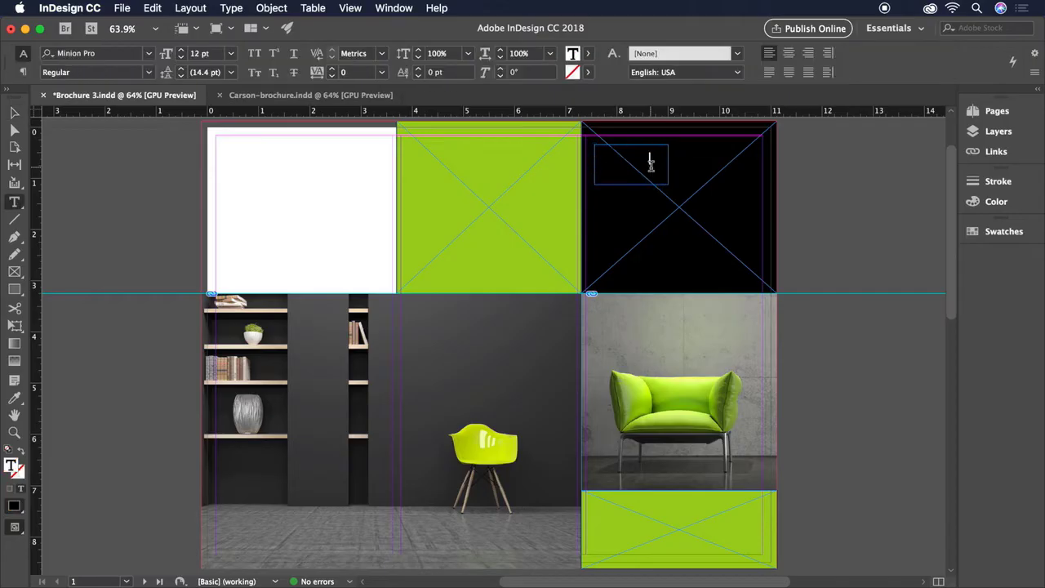
pyautogui.moveTo(662, 161); pyautogui.dragTo(589, 156)
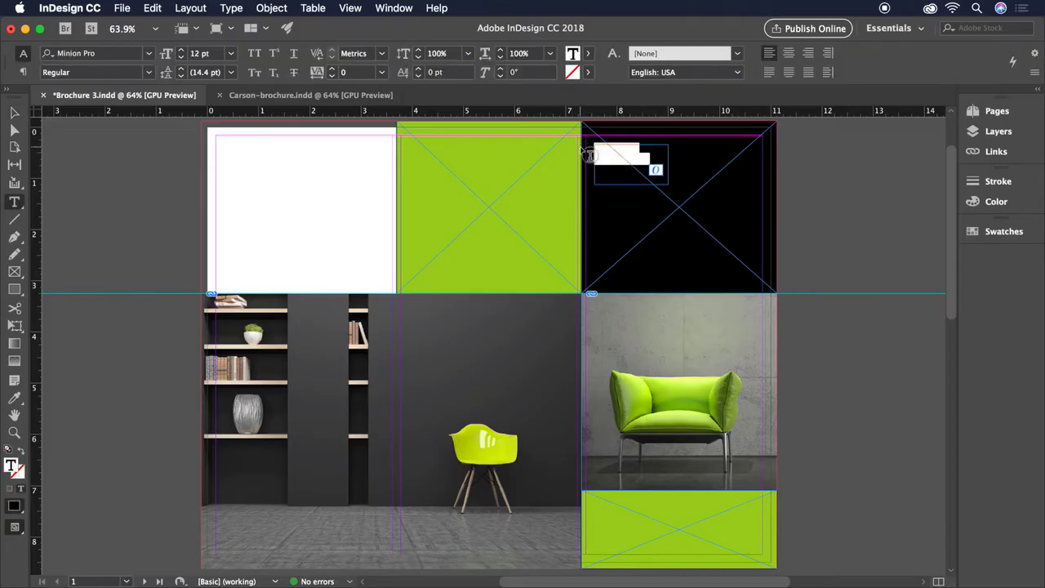
pyautogui.click(589, 54)
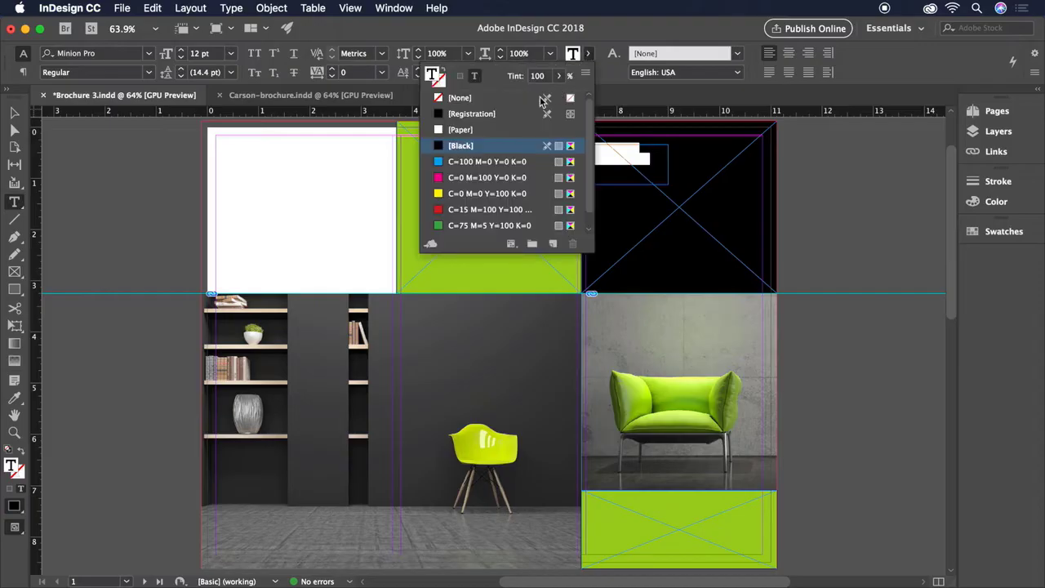
pyautogui.click(462, 131)
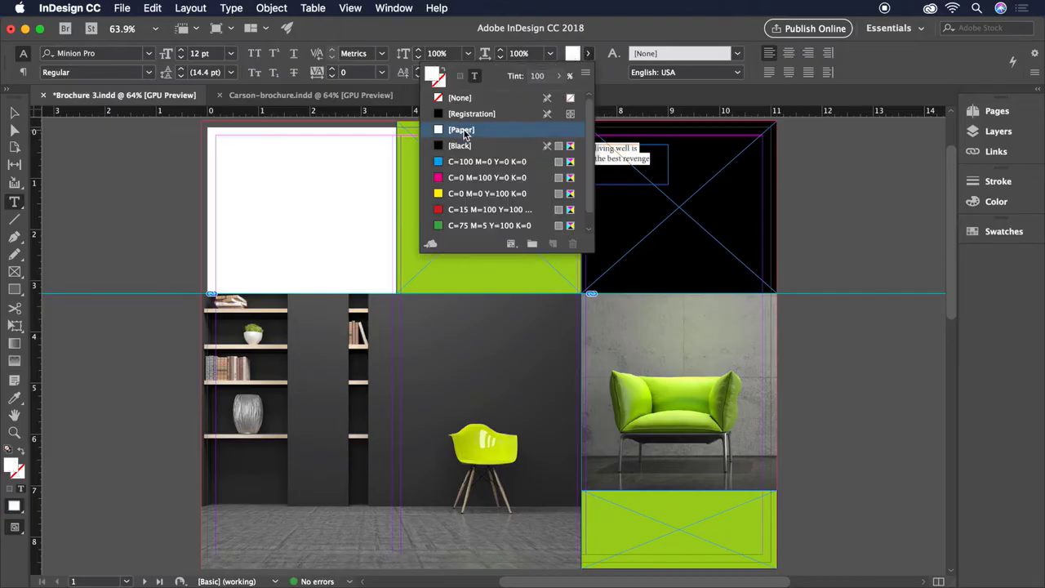
pyautogui.click(590, 56)
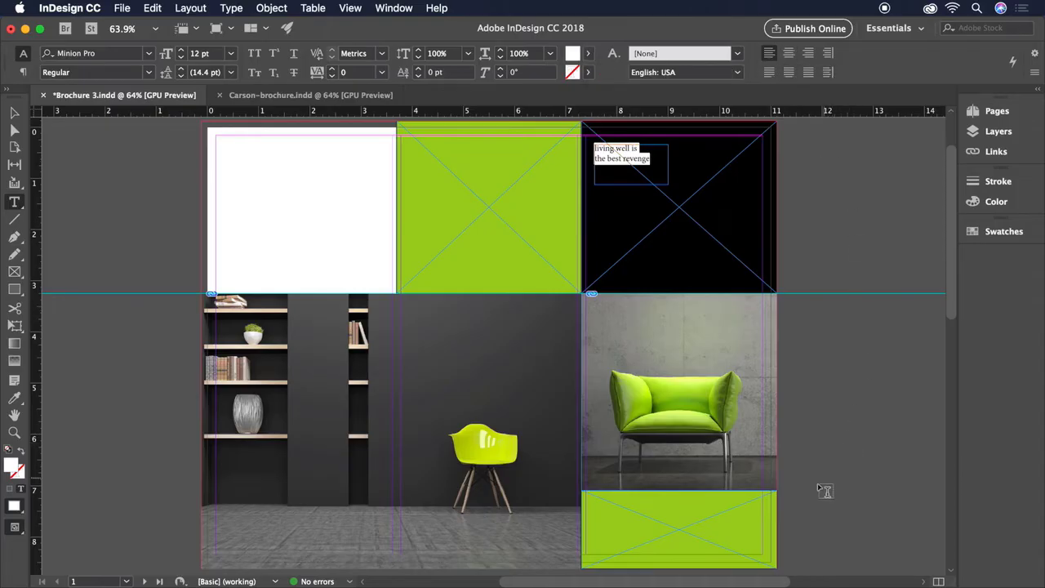
# Add a right-aligned 'carson' text frame in the lower green panel.
pyautogui.moveTo(804, 501); pyautogui.dragTo(881, 530)
pyautogui.write('carson')
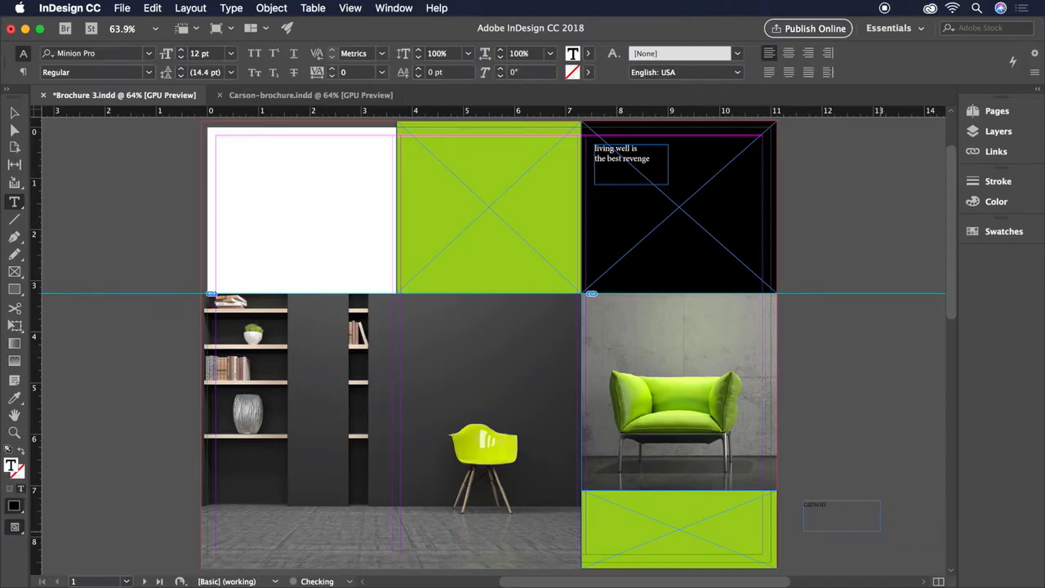
pyautogui.click(808, 55)
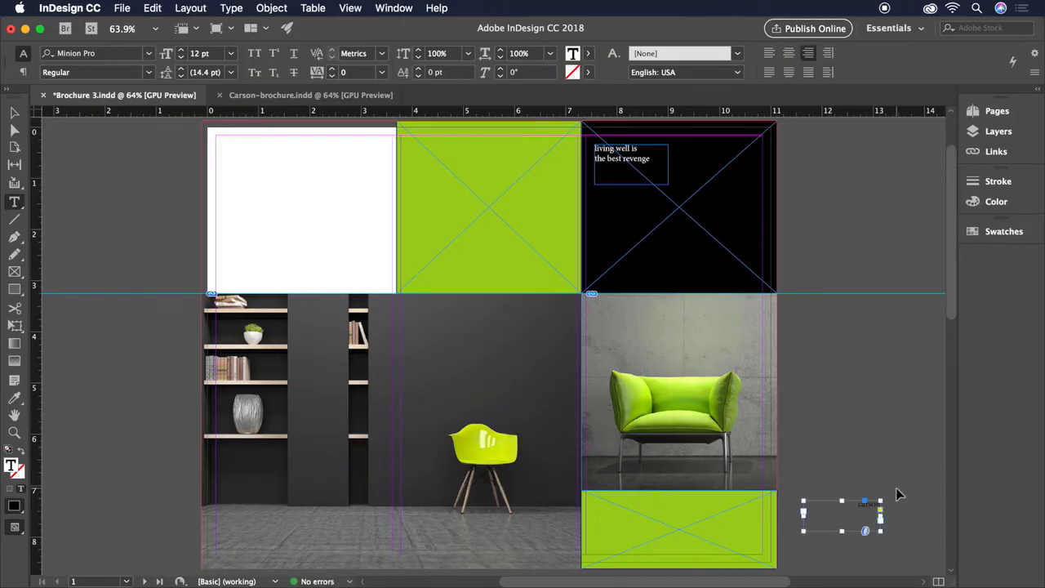
pyautogui.press('Escape')
pyautogui.moveTo(868, 516); pyautogui.dragTo(737, 513)
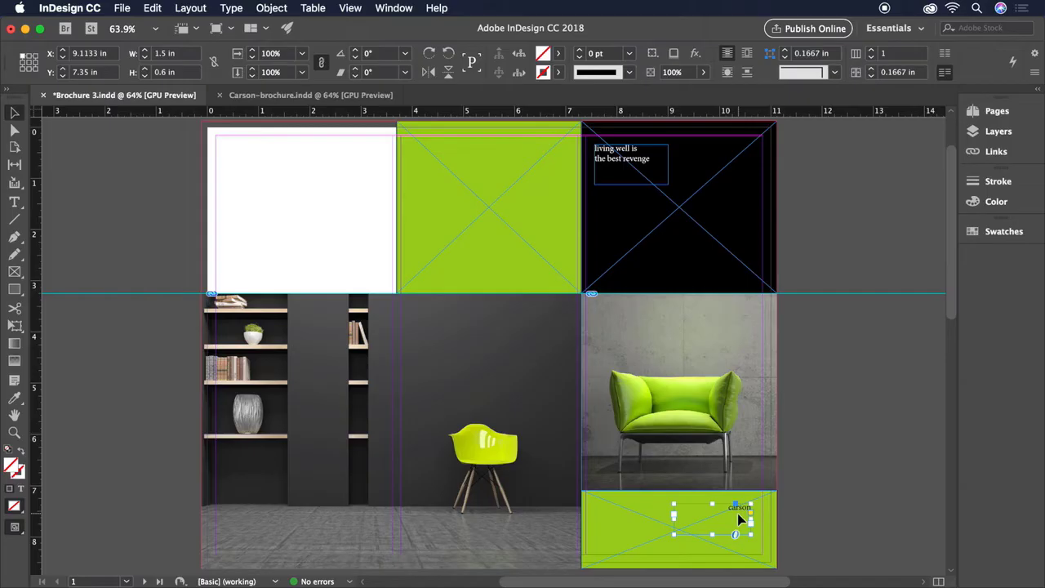
# Paste the 'think beyond the bum' text from Pages into a frame filling the top-left white panel.
pyautogui.hotkey('ctrl', 'Right')
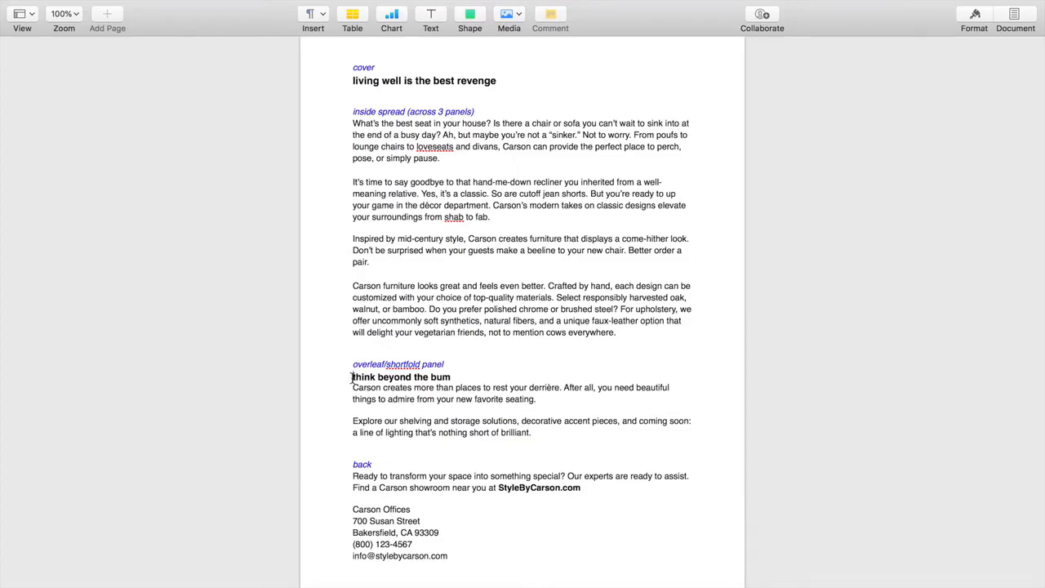
pyautogui.moveTo(353, 377); pyautogui.dragTo(564, 436)
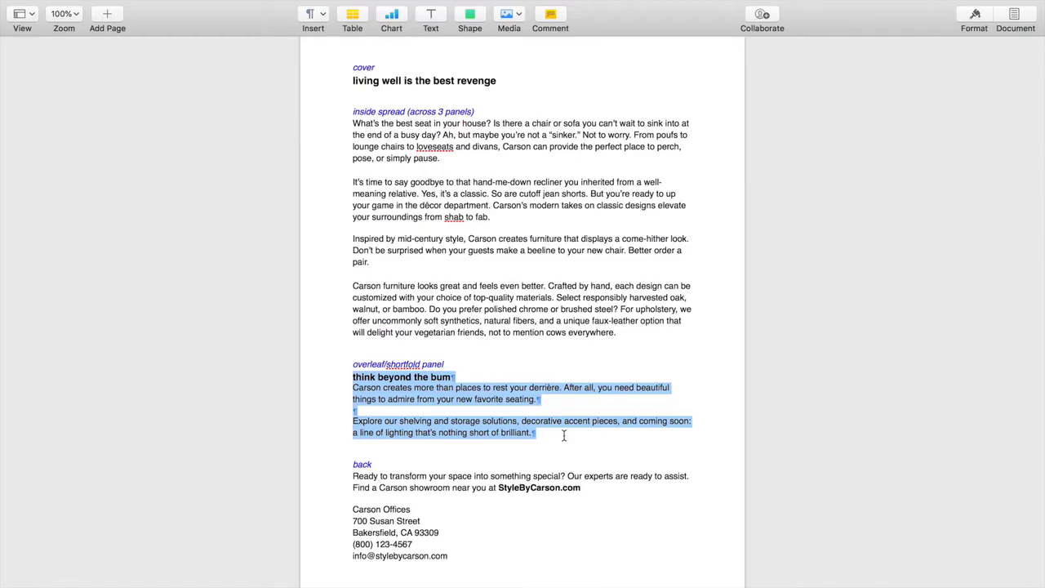
pyautogui.hotkey('ctrl', 'Left')
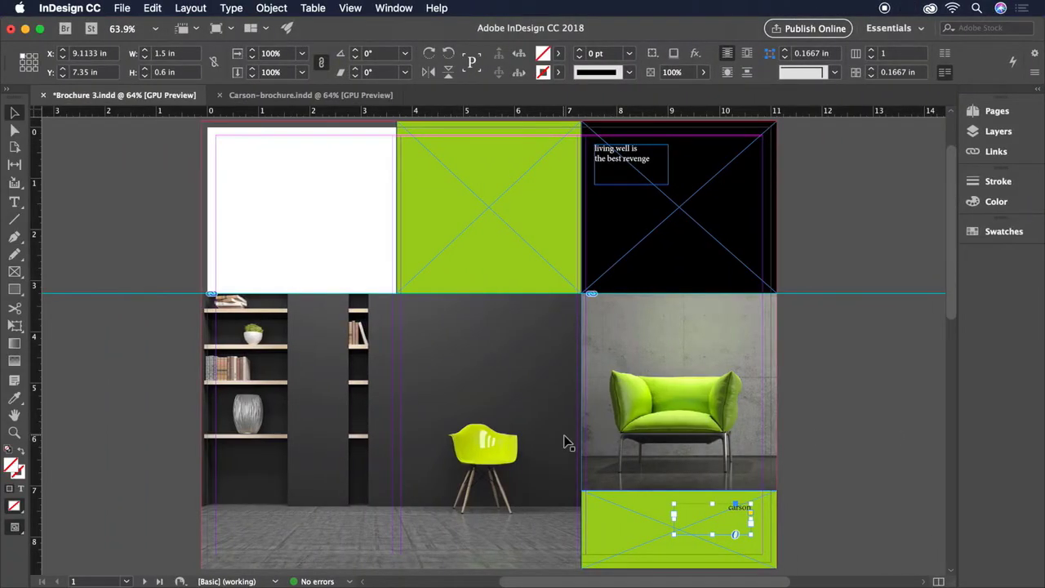
pyautogui.press('super+v')
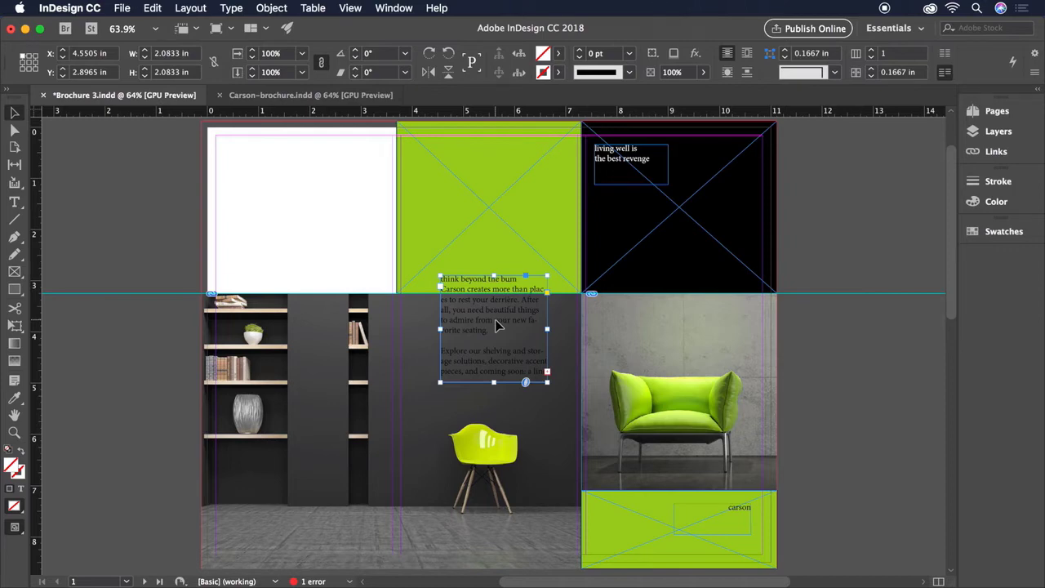
pyautogui.moveTo(495, 319); pyautogui.dragTo(277, 199)
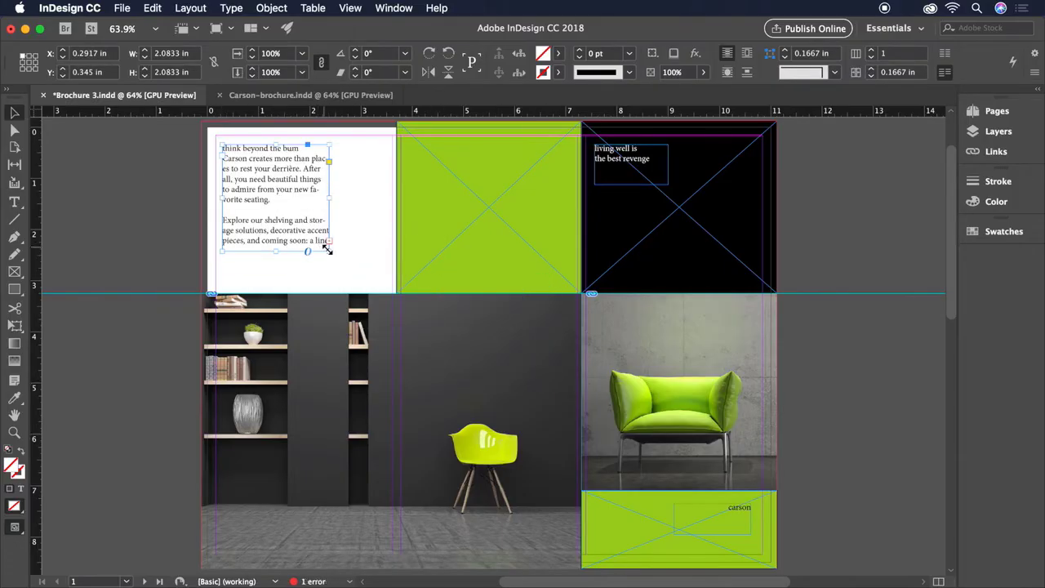
pyautogui.moveTo(329, 250); pyautogui.dragTo(351, 286)
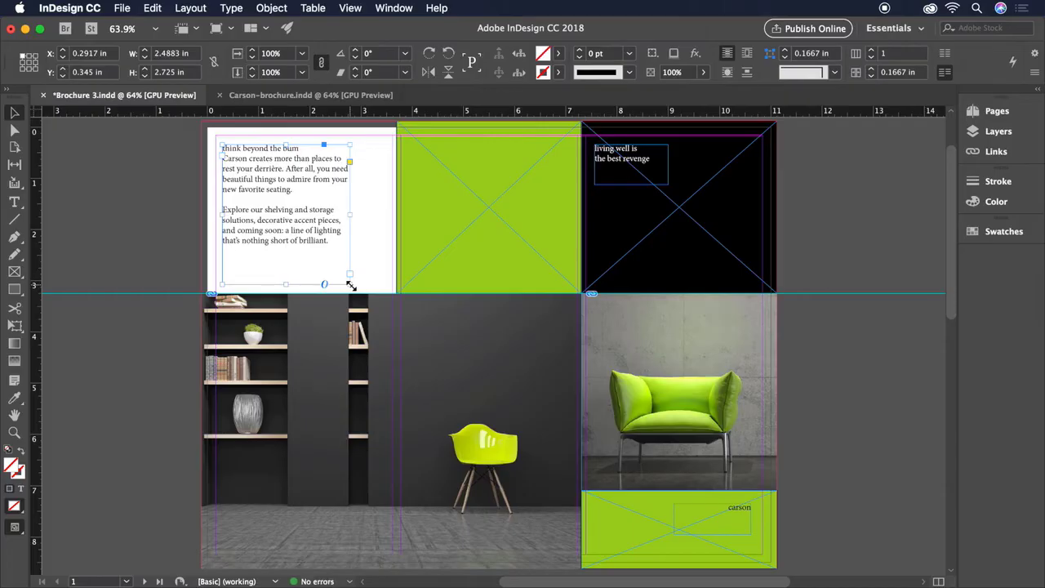
# Paste the back-panel contact text from Pages into a taller frame atop the green panel.
pyautogui.press('super+Tab')
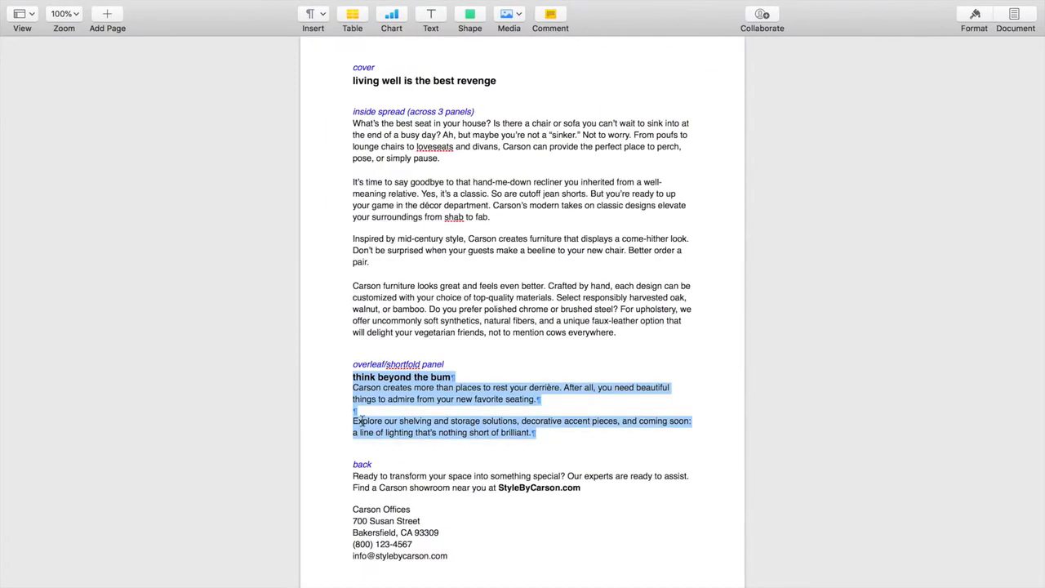
pyautogui.moveTo(352, 476); pyautogui.dragTo(459, 562)
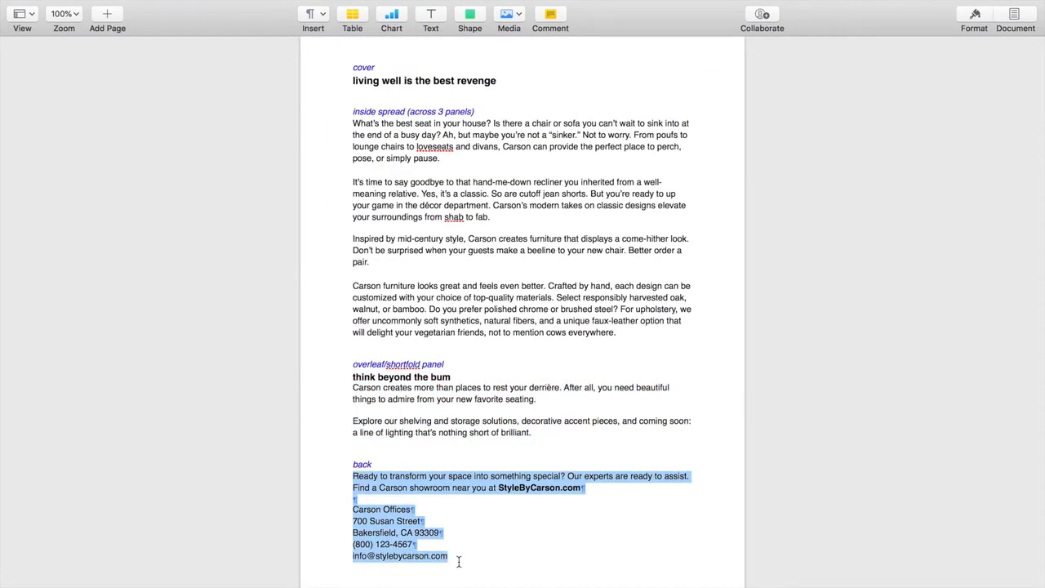
pyautogui.press('super+c')
pyautogui.press('super+Tab')
pyautogui.press('super+v')
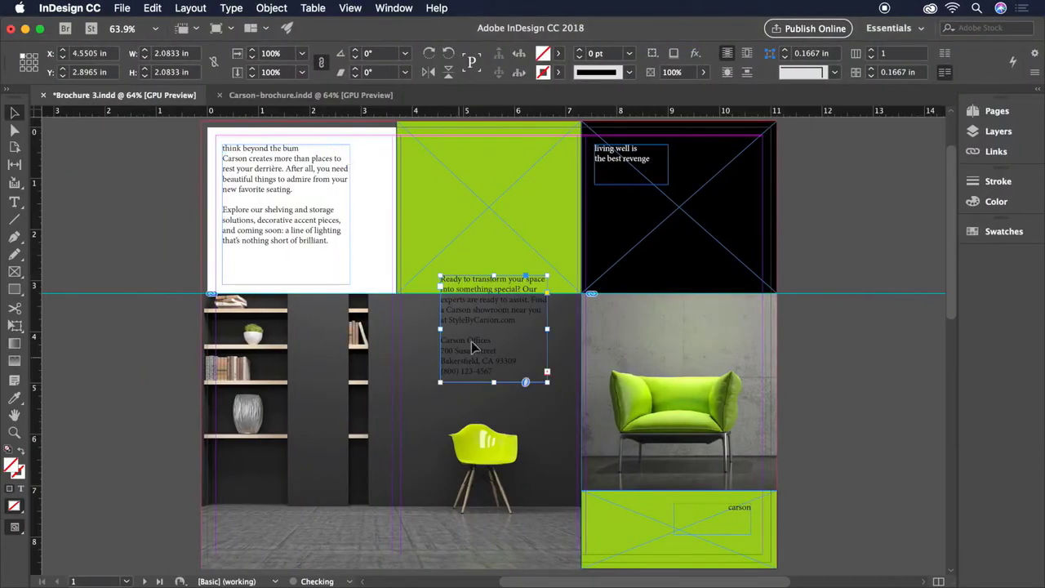
pyautogui.moveTo(477, 334); pyautogui.dragTo(449, 201)
pyautogui.moveTo(507, 255); pyautogui.dragTo(513, 282)
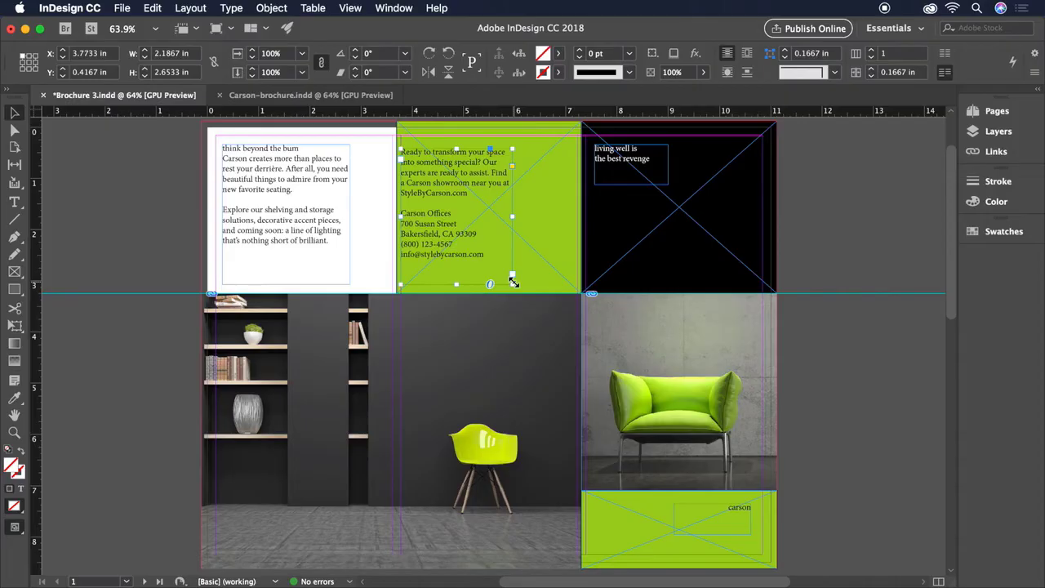
# Set the contact text frame to 2 columns in Text Frame Options.
pyautogui.click(273, 7)
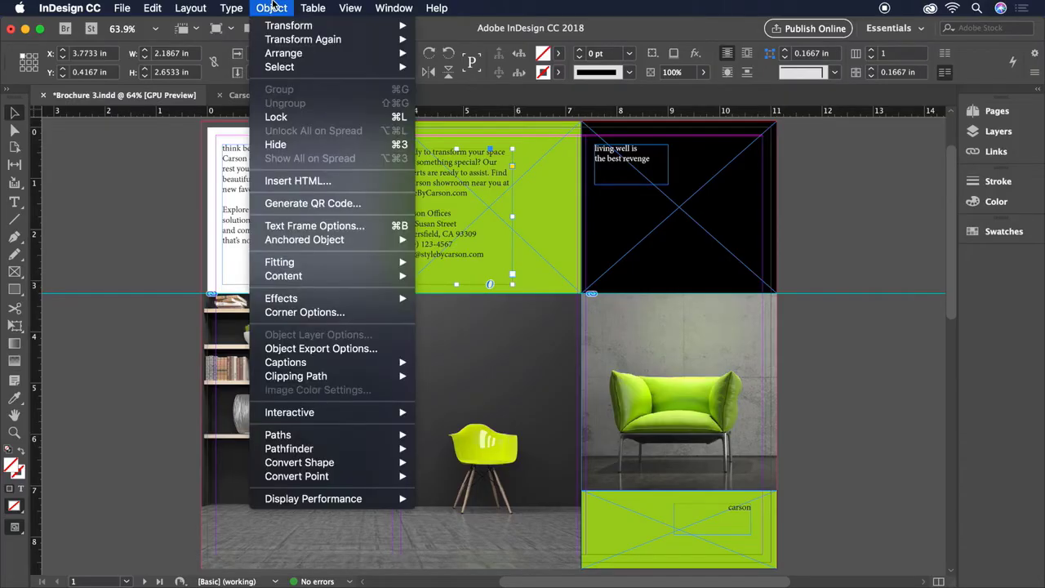
pyautogui.click(314, 226)
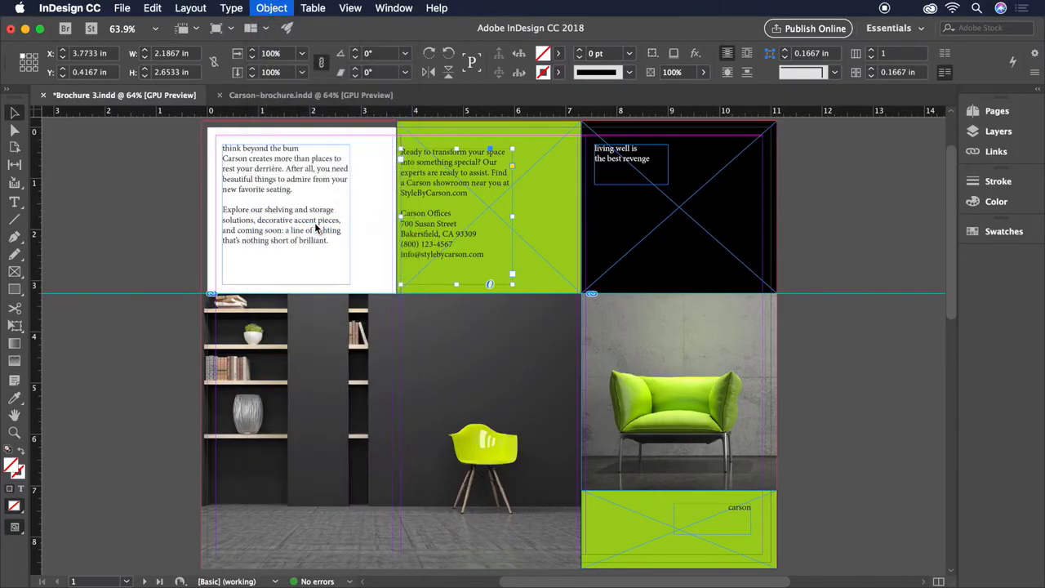
pyautogui.click(441, 202)
pyautogui.click(636, 451)
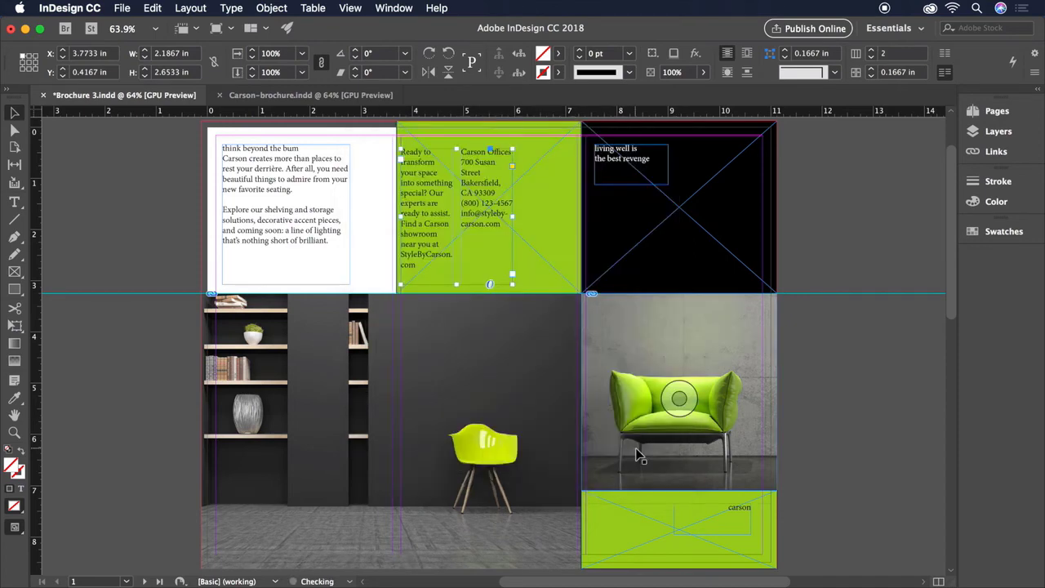
# Draw a 3-column text frame across the middle of page 2.
pyautogui.scroll(-15, 637, 456)
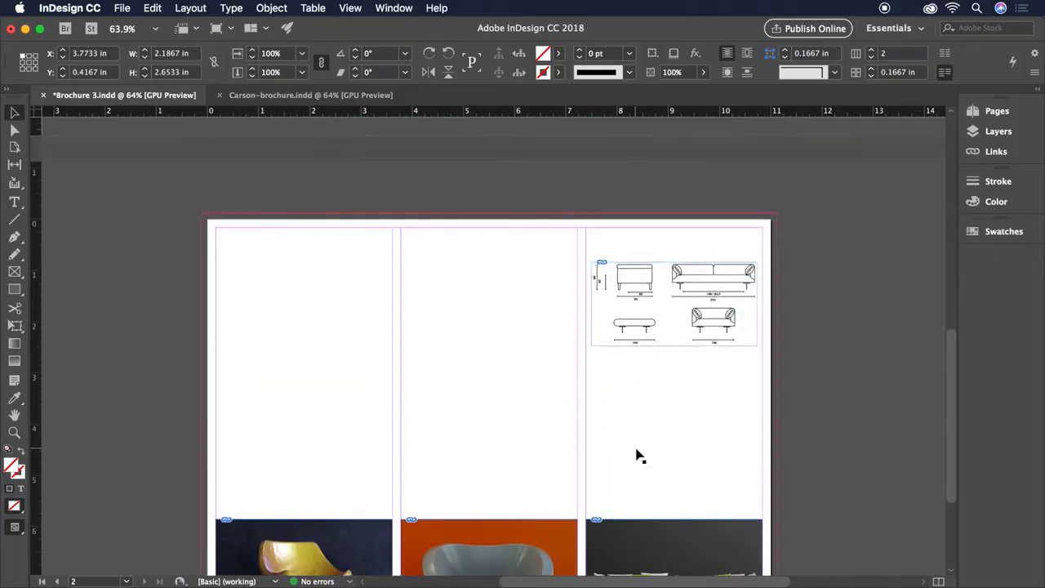
pyautogui.scroll(-1, 637, 455)
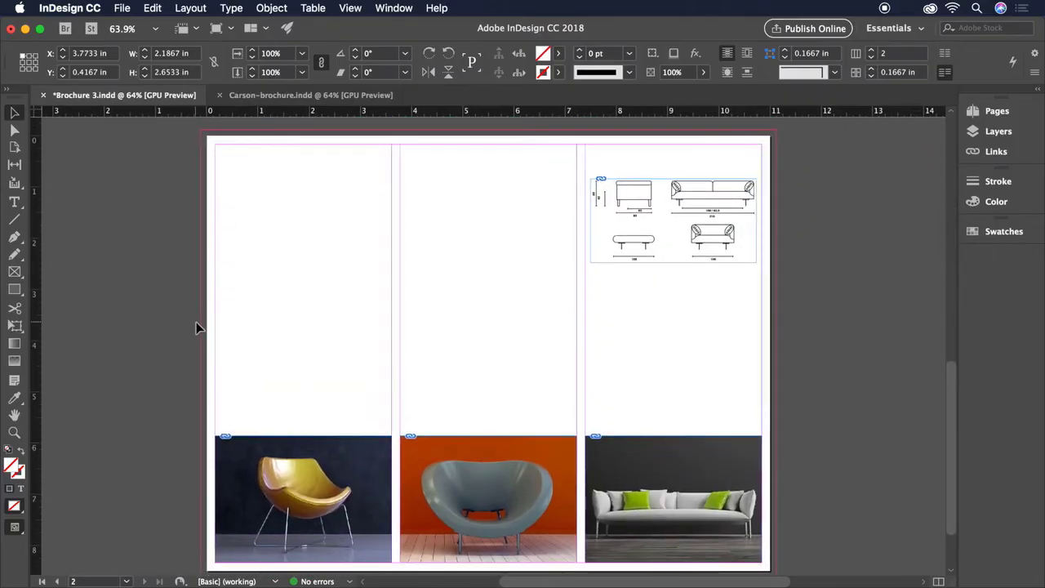
pyautogui.click(14, 202)
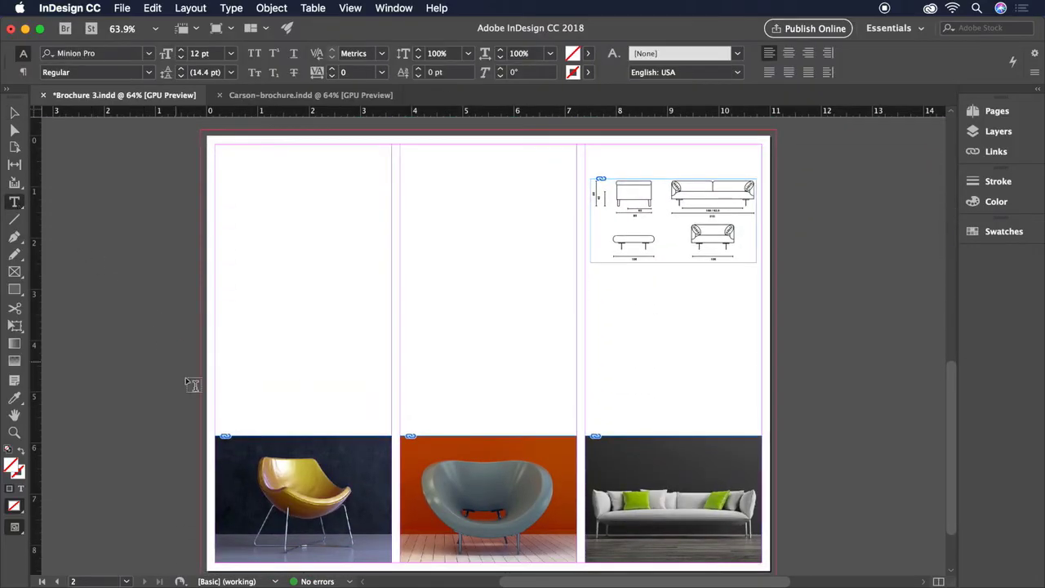
pyautogui.moveTo(219, 422); pyautogui.dragTo(763, 283)
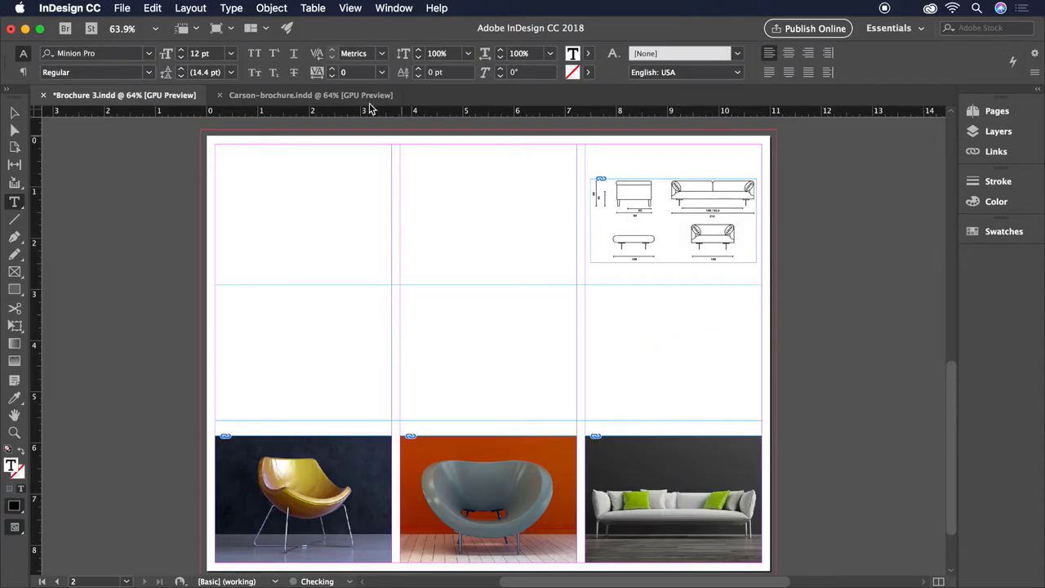
pyautogui.click(276, 8)
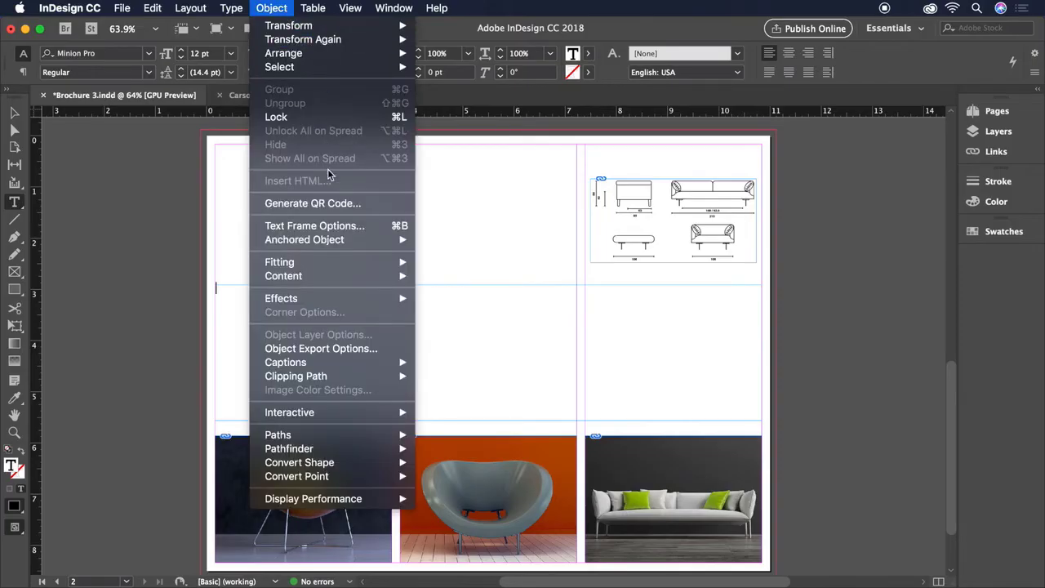
pyautogui.click(316, 224)
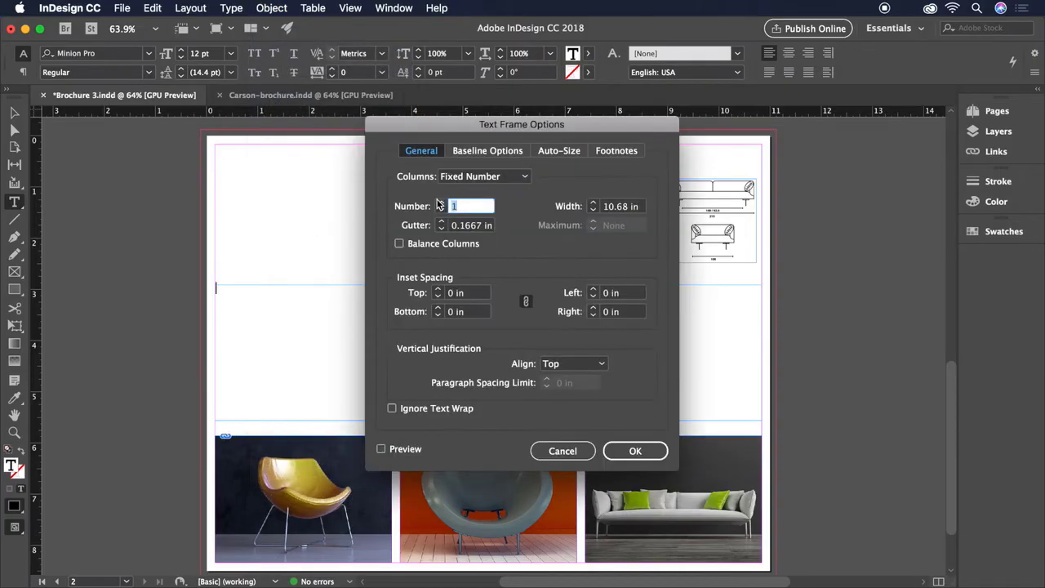
pyautogui.click(439, 203)
pyautogui.click(439, 202)
pyautogui.click(635, 451)
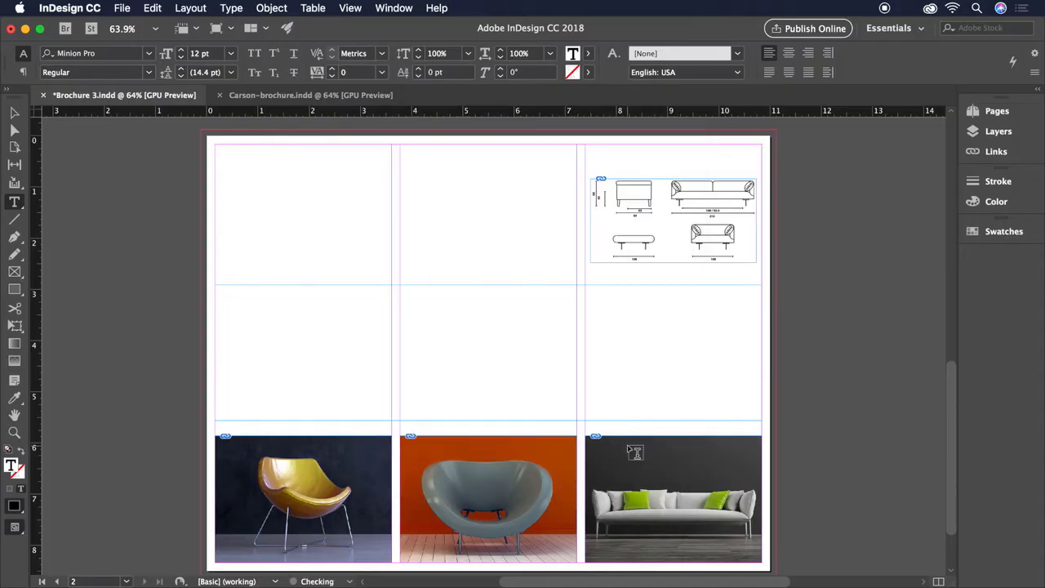
# Paste the inside-spread body copy from Pages into the new frame.
pyautogui.press('super+Tab')
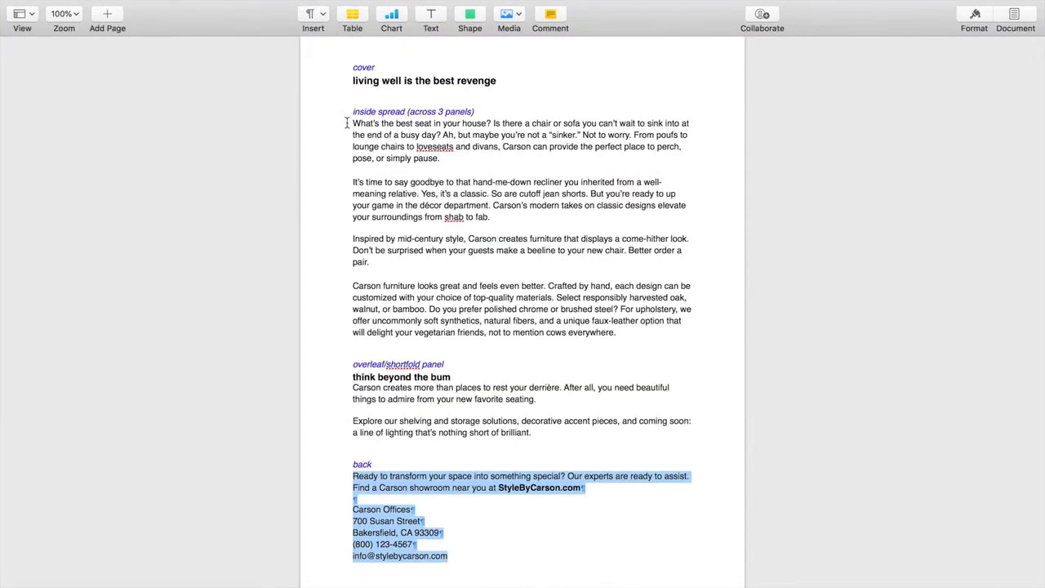
pyautogui.moveTo(348, 124); pyautogui.dragTo(640, 332)
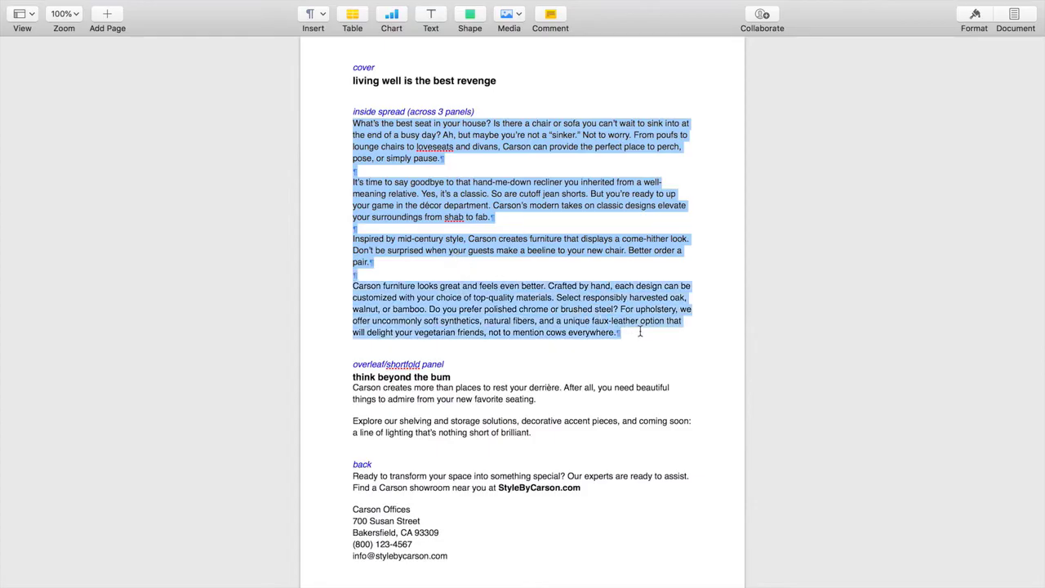
pyautogui.press('super+Tab')
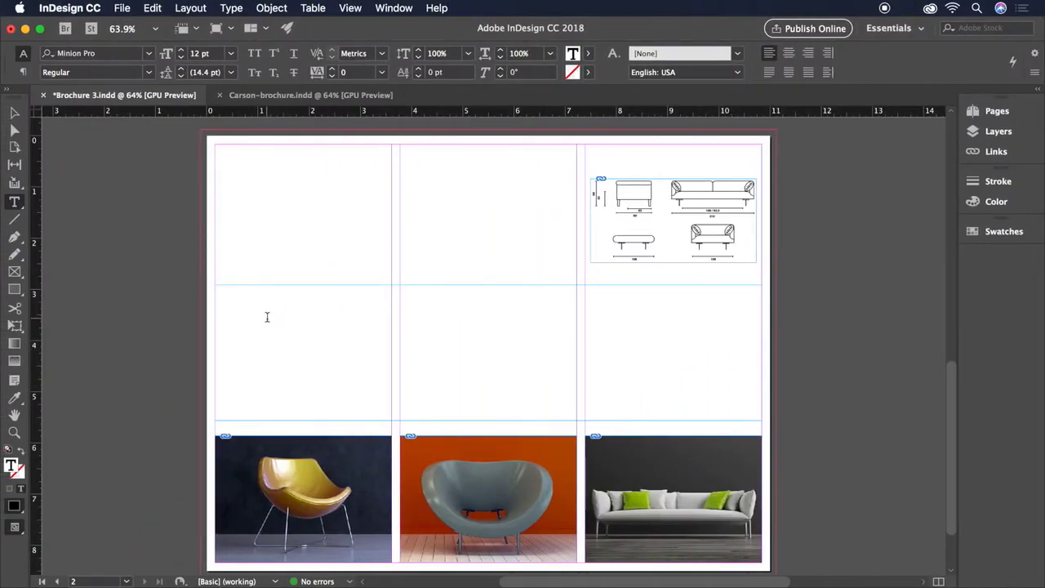
pyautogui.press('super+v')
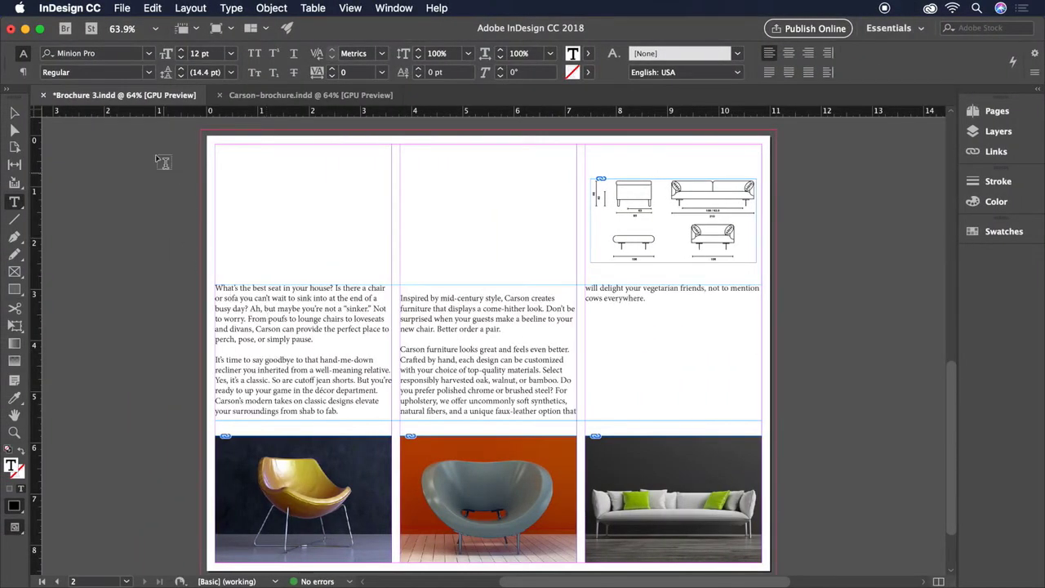
# Save the brochure and open Add Fonts from Typekit in Safari.
pyautogui.click(121, 8)
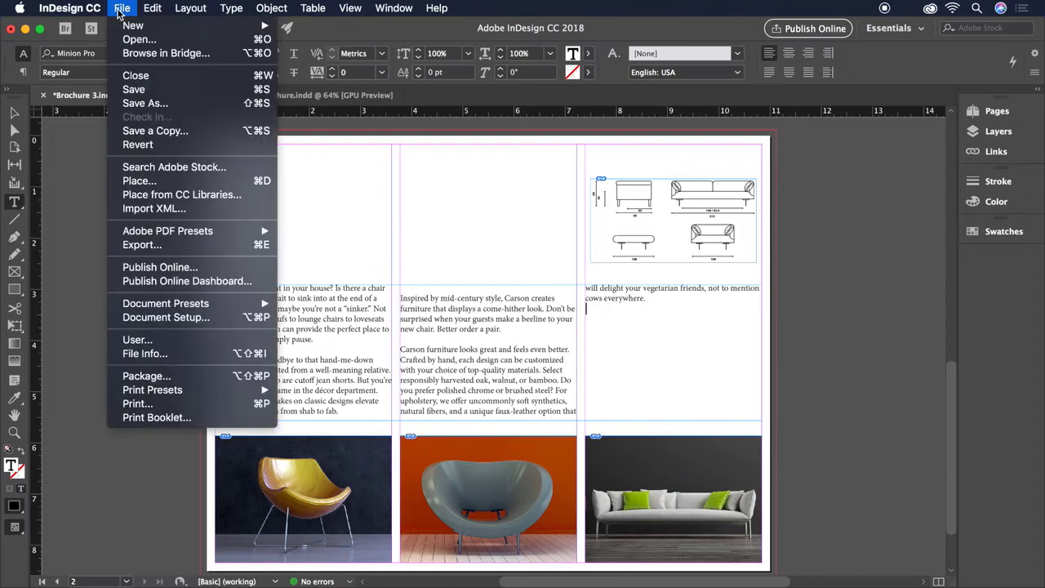
pyautogui.click(170, 91)
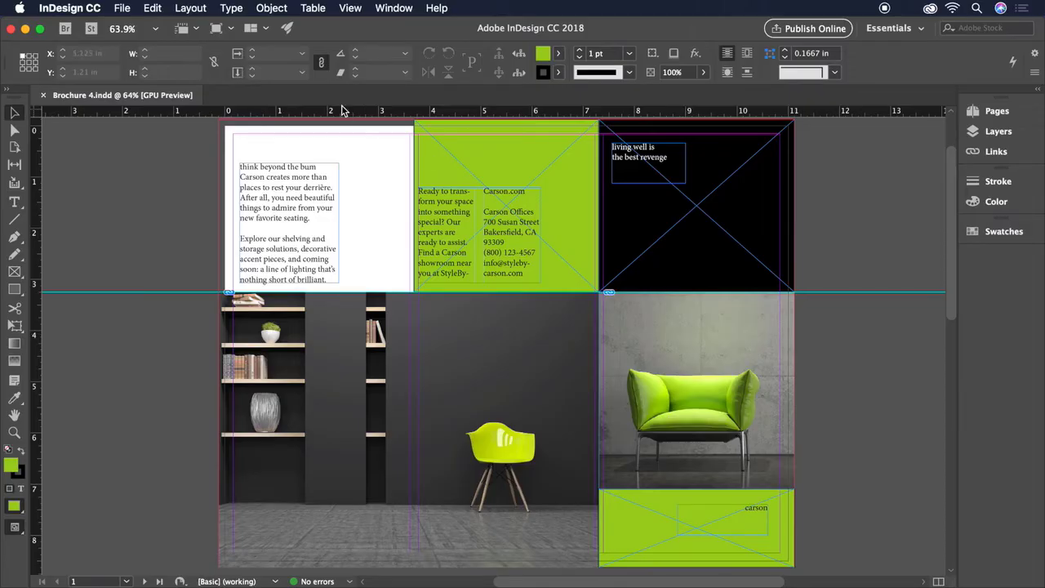
pyautogui.click(244, 15)
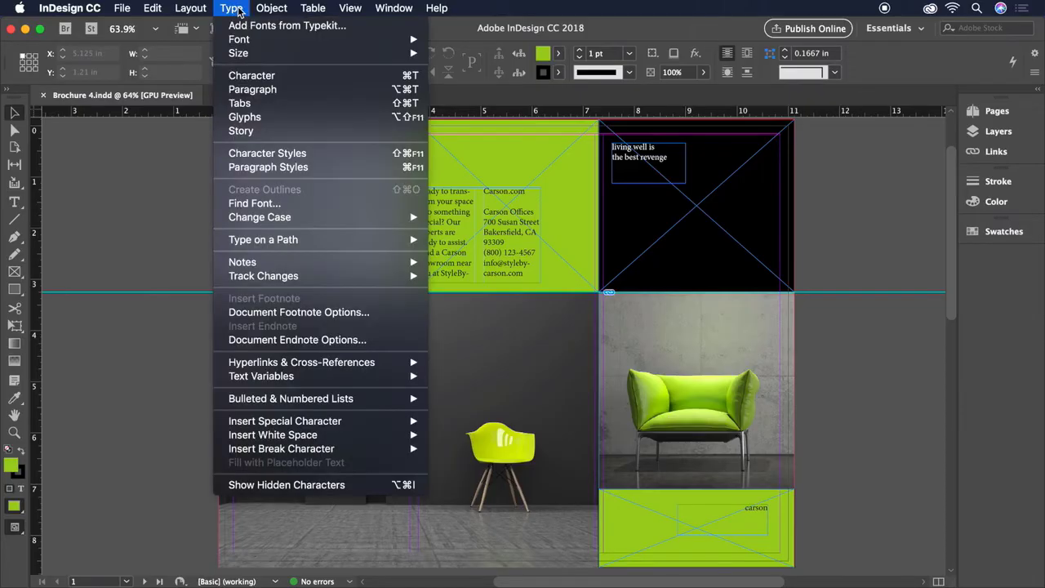
pyautogui.click(350, 29)
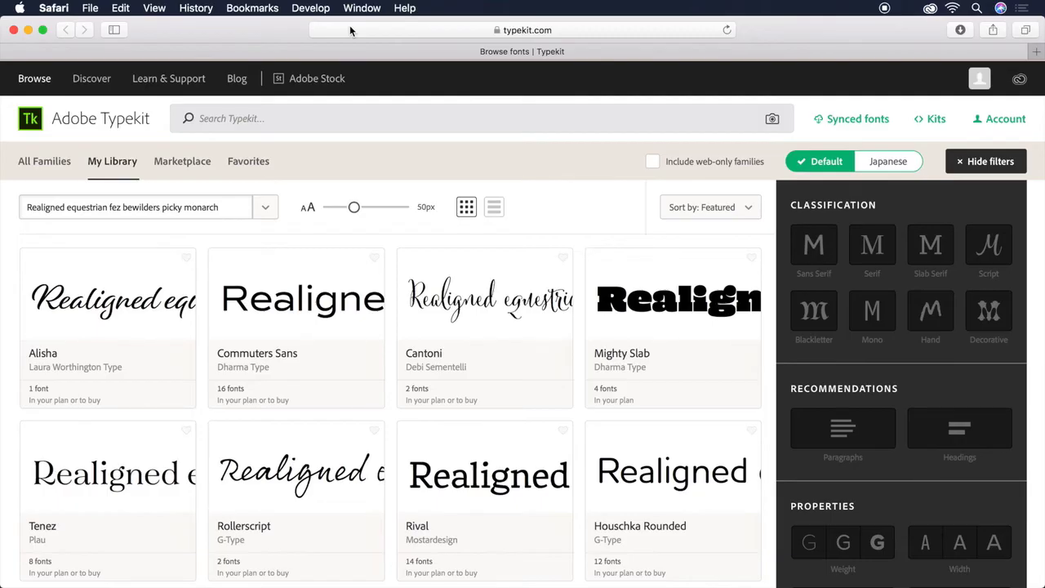
# Search Typekit for Acumin and sync all 18 of its fonts.
pyautogui.click(814, 256)
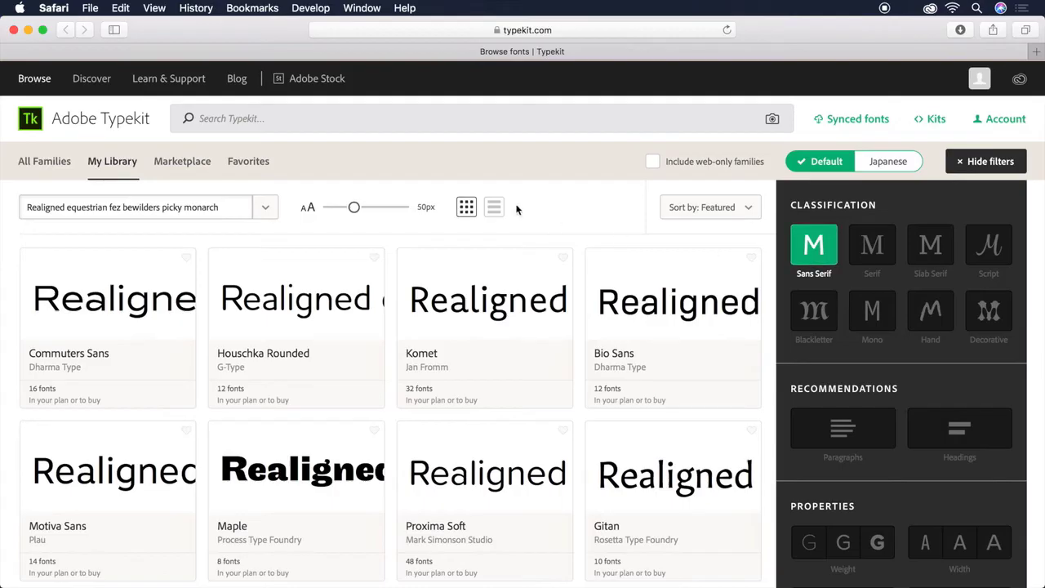
pyautogui.click(388, 123)
pyautogui.write('acumin')
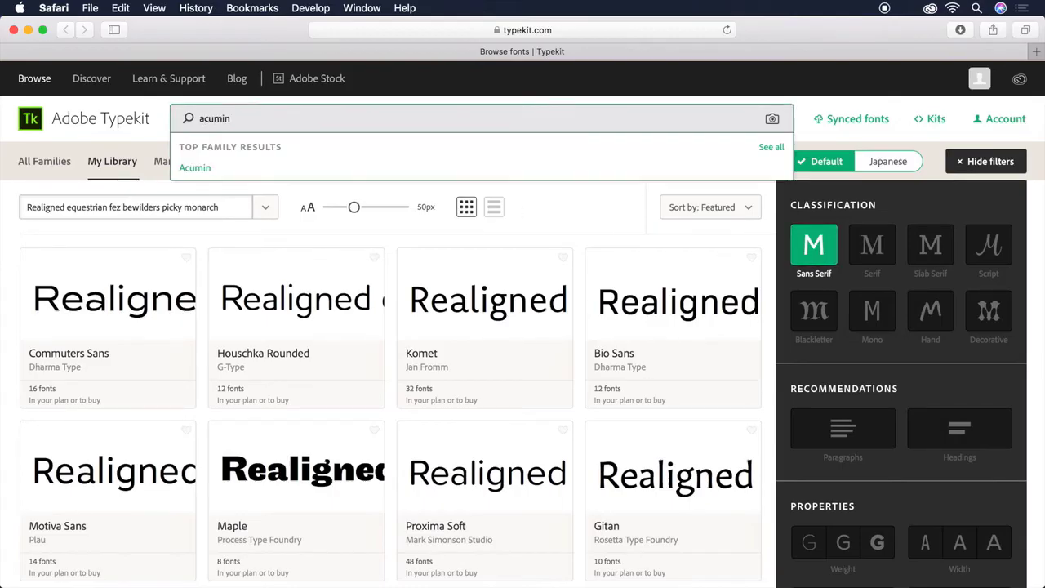
pyautogui.click(227, 169)
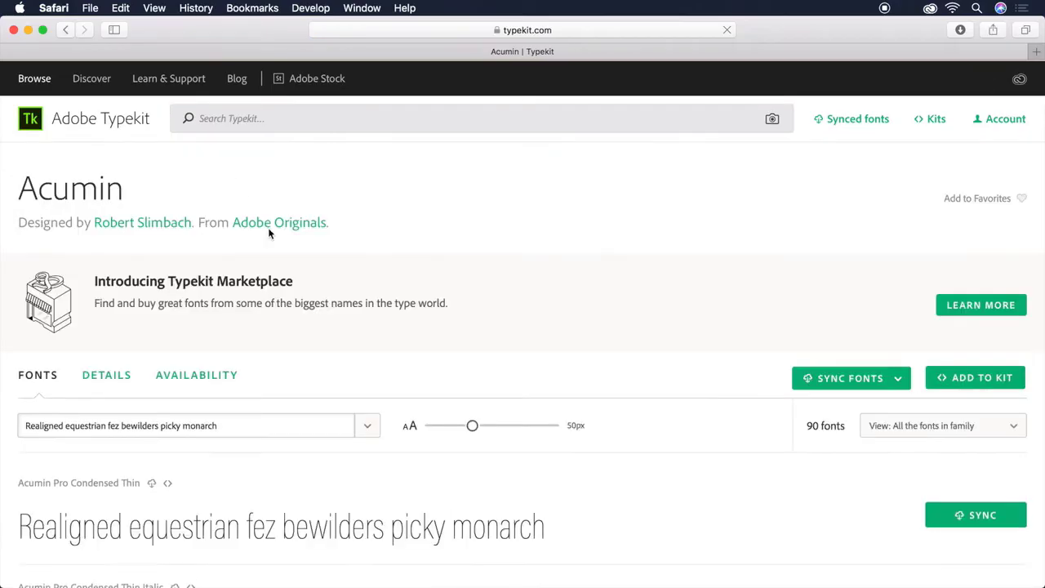
pyautogui.click(853, 384)
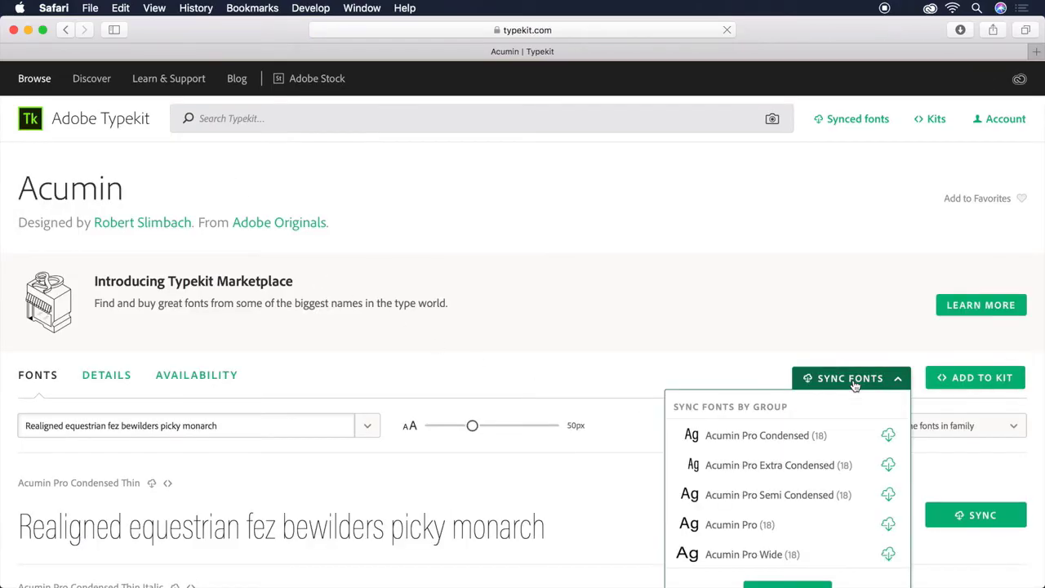
pyautogui.scroll(-3, 851, 384)
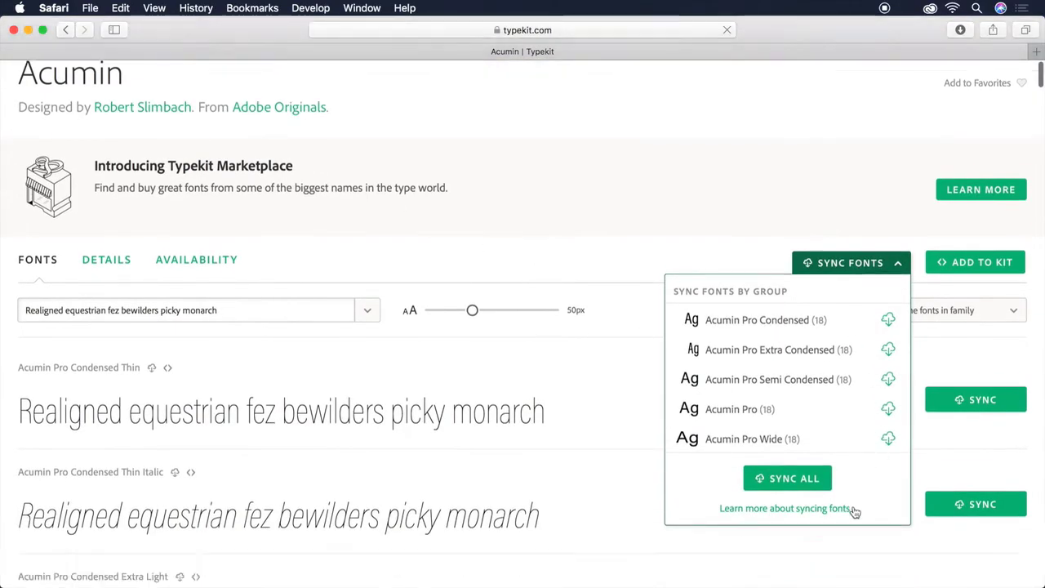
pyautogui.click(792, 483)
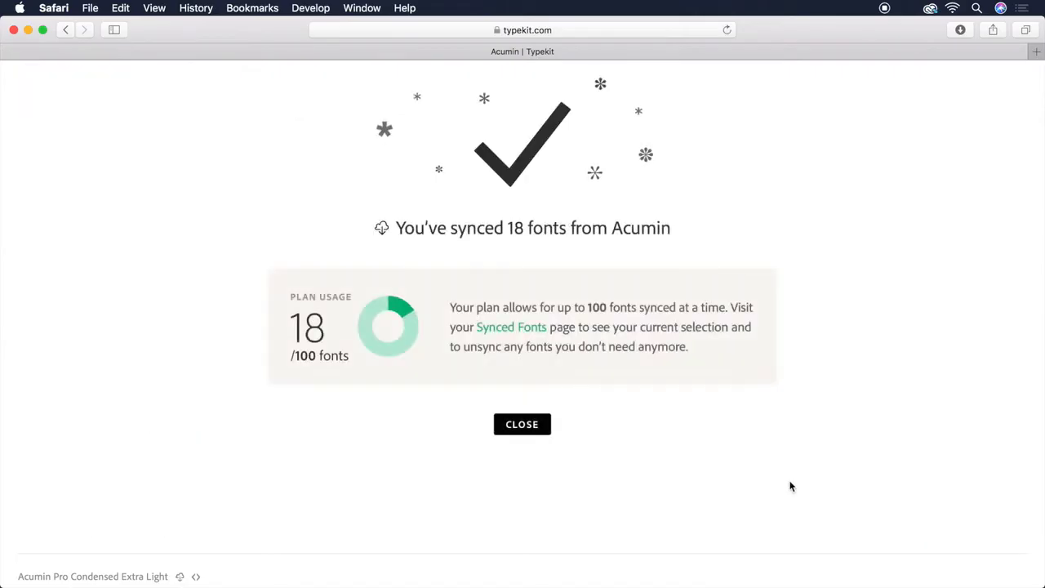
pyautogui.click(531, 429)
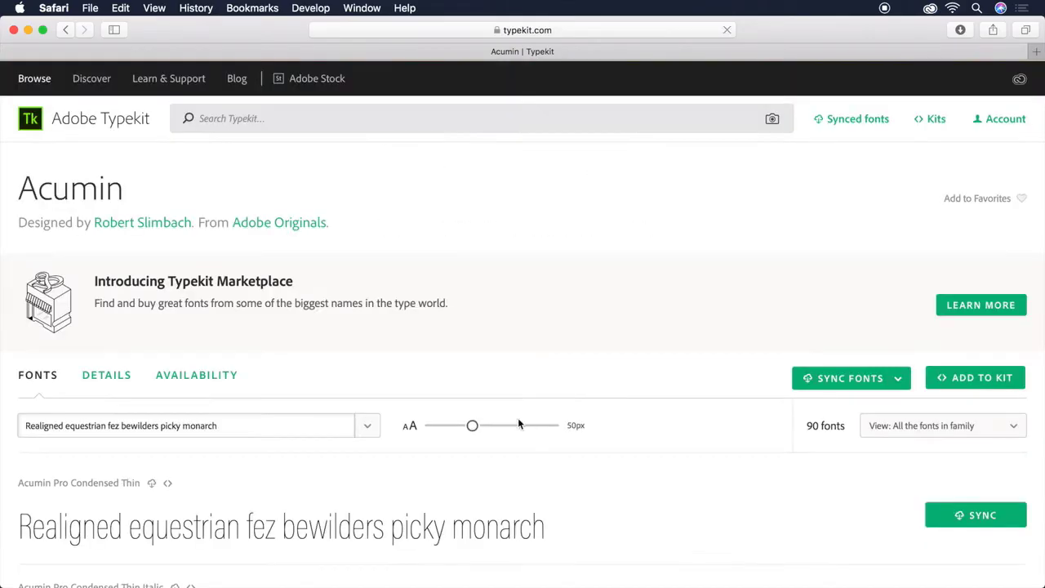
# Search for Calluna and sync Calluna Regular.
pyautogui.click(288, 121)
pyautogui.write('callu')
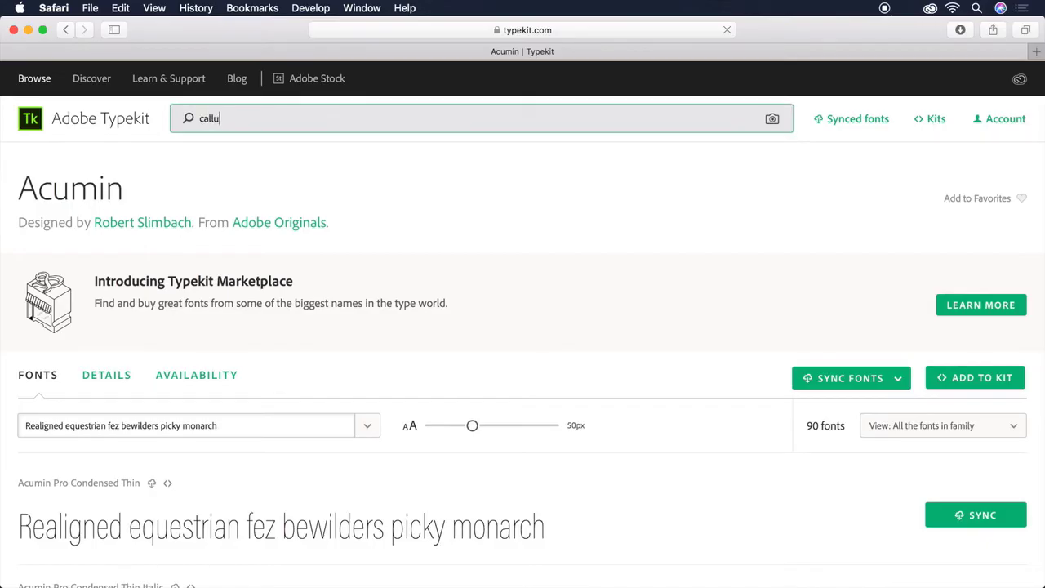
pyautogui.write('a')
pyautogui.press('Return')
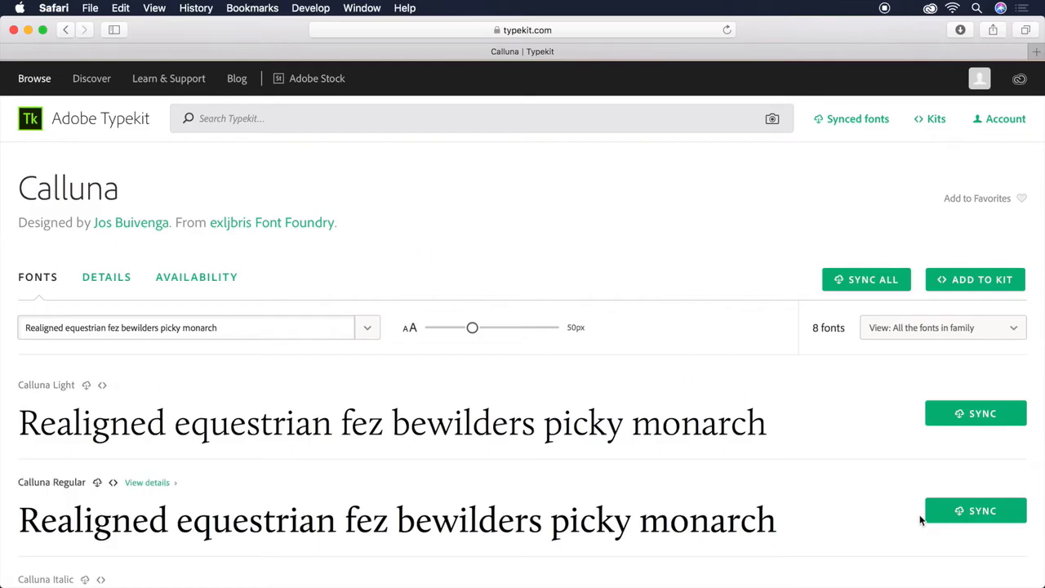
pyautogui.click(976, 512)
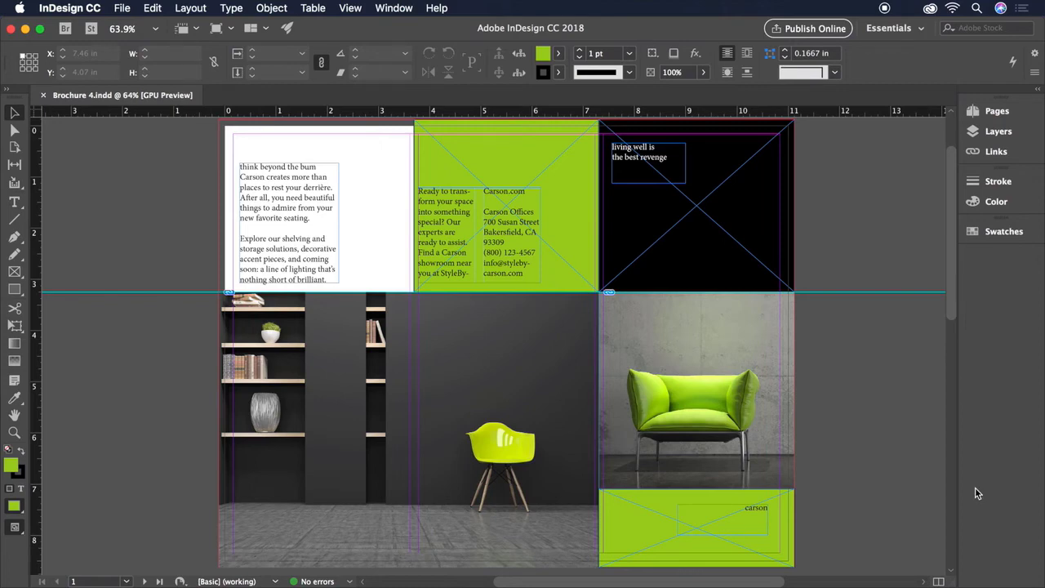
# Set the two-line tagline in Acumin Pro SemiCondensed Light with 14 pt leading.
pyautogui.doubleClick(645, 157)
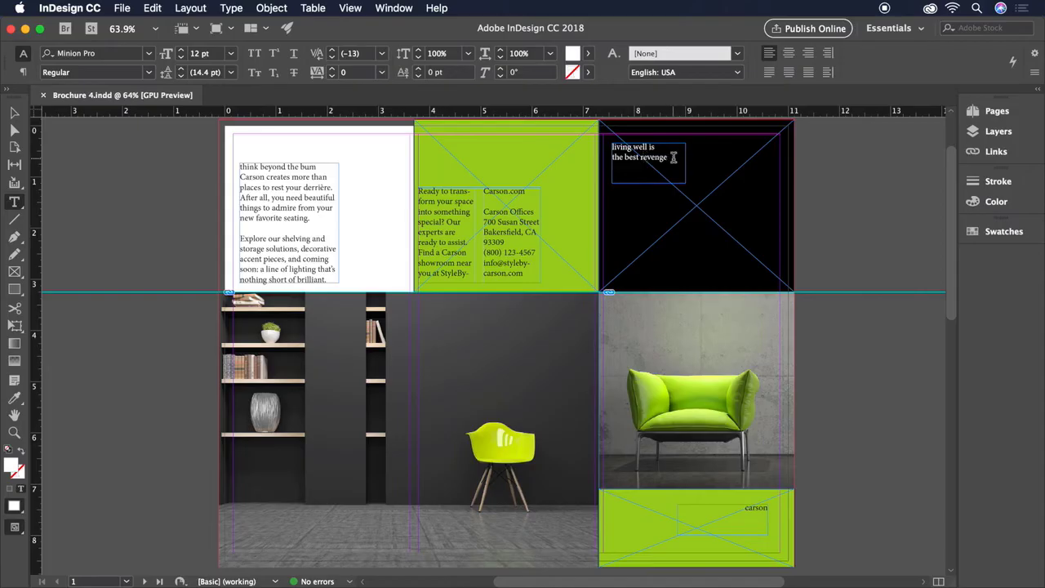
pyautogui.moveTo(674, 157); pyautogui.dragTo(602, 151)
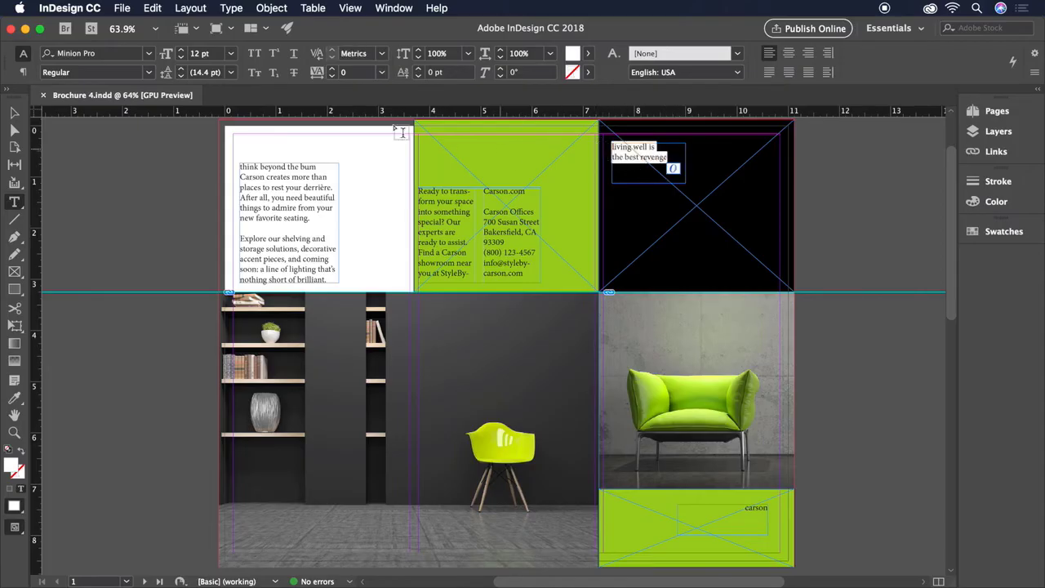
pyautogui.click(150, 54)
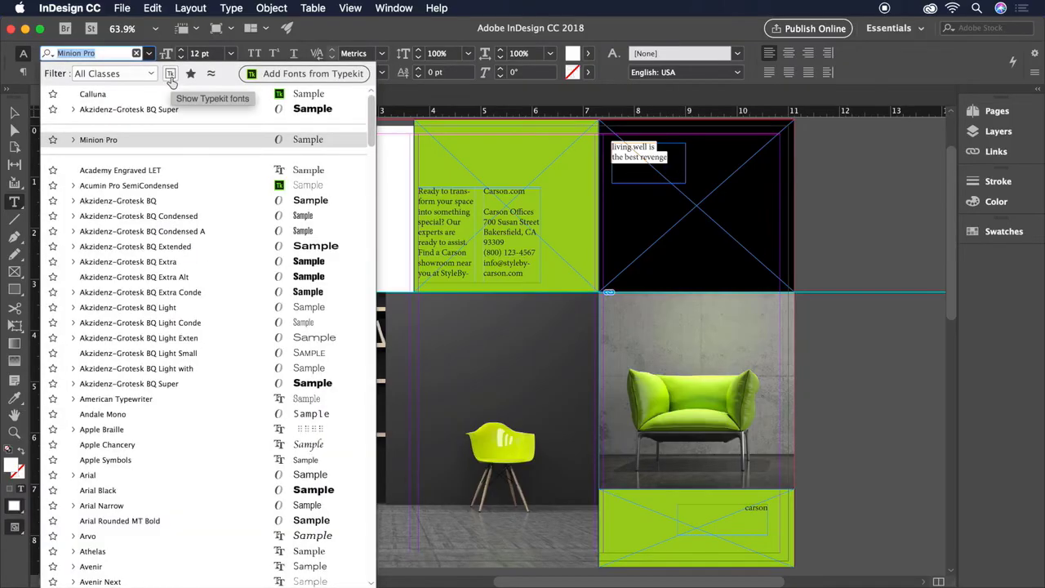
pyautogui.click(171, 75)
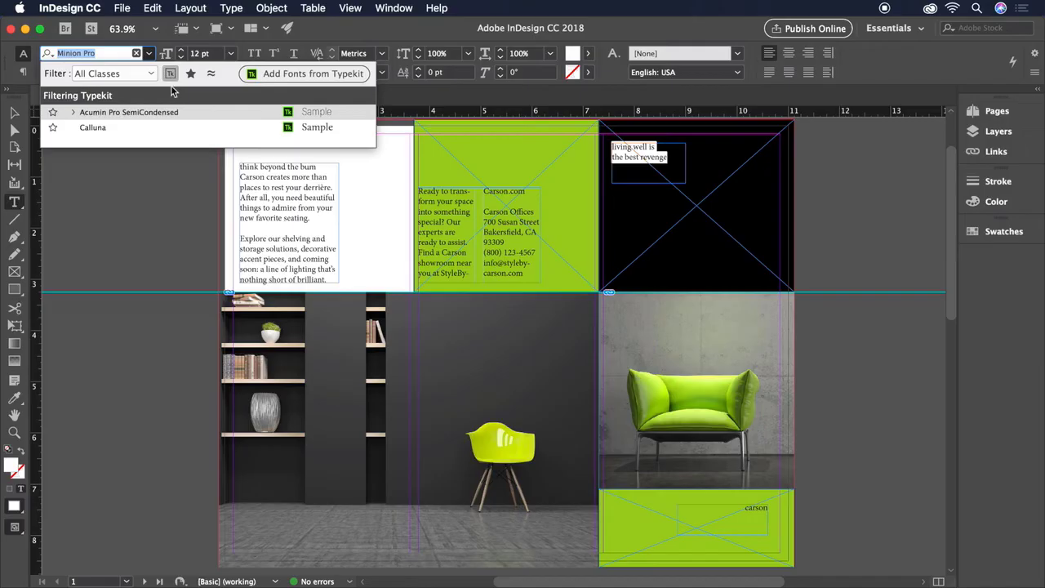
pyautogui.click(124, 113)
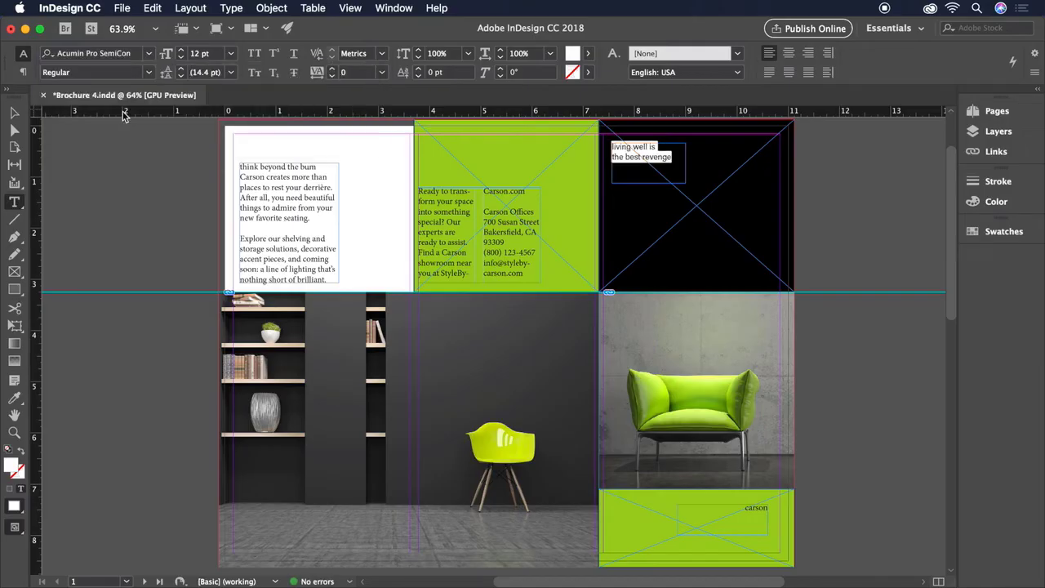
pyautogui.click(149, 72)
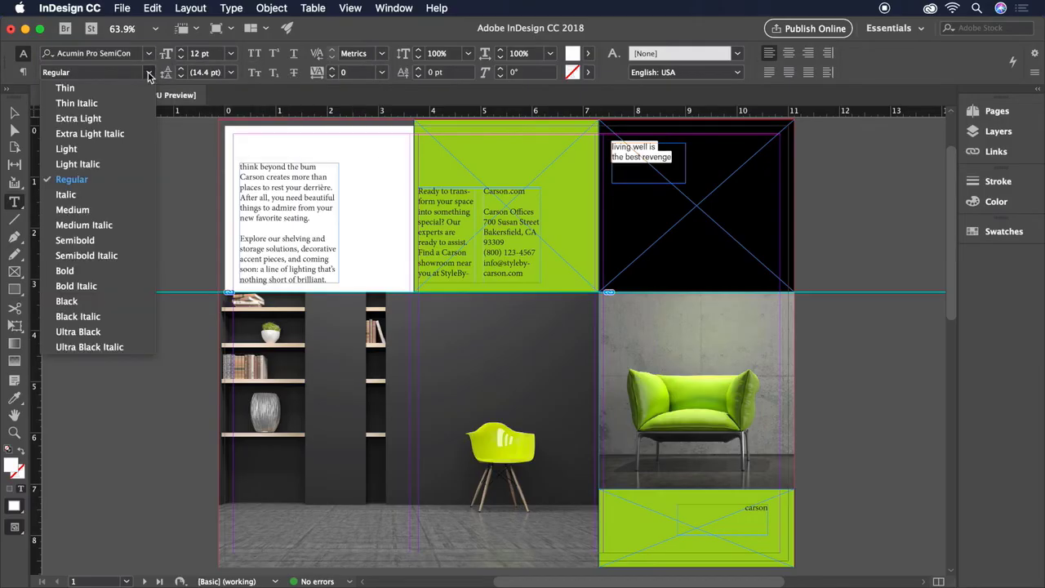
pyautogui.click(89, 148)
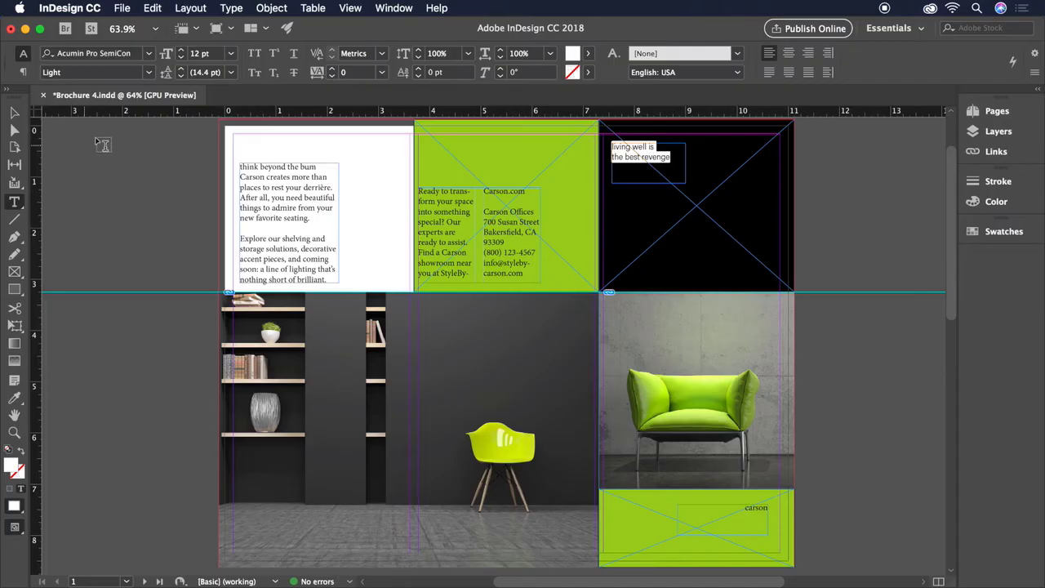
pyautogui.click(214, 72)
pyautogui.press('BackSpace')
pyautogui.press('BackSpace')
pyautogui.press('Return')
# Make the word carson Calluna at 22 pt, filled Paper white.
pyautogui.doubleClick(749, 507)
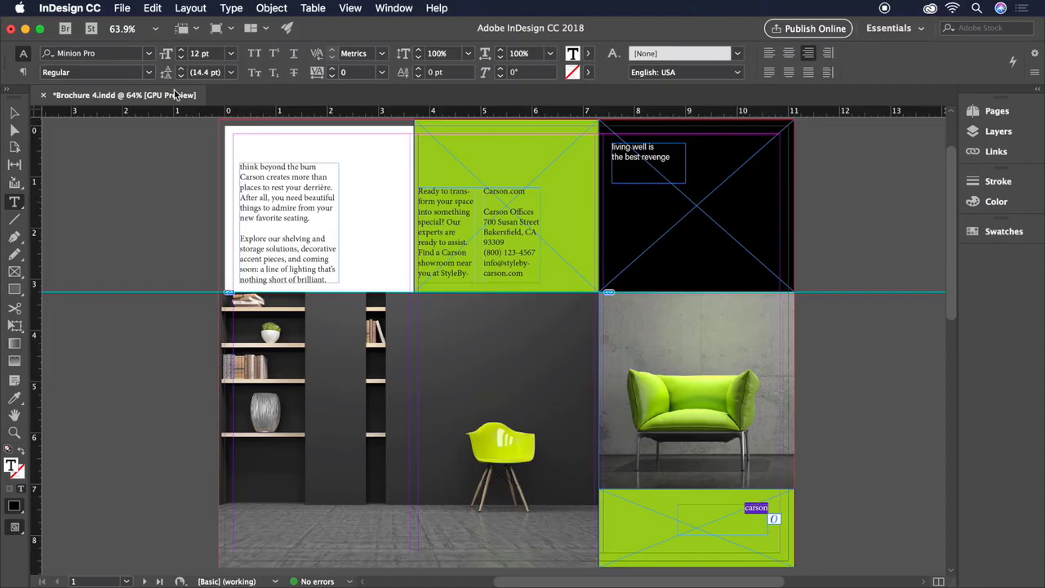
pyautogui.click(149, 54)
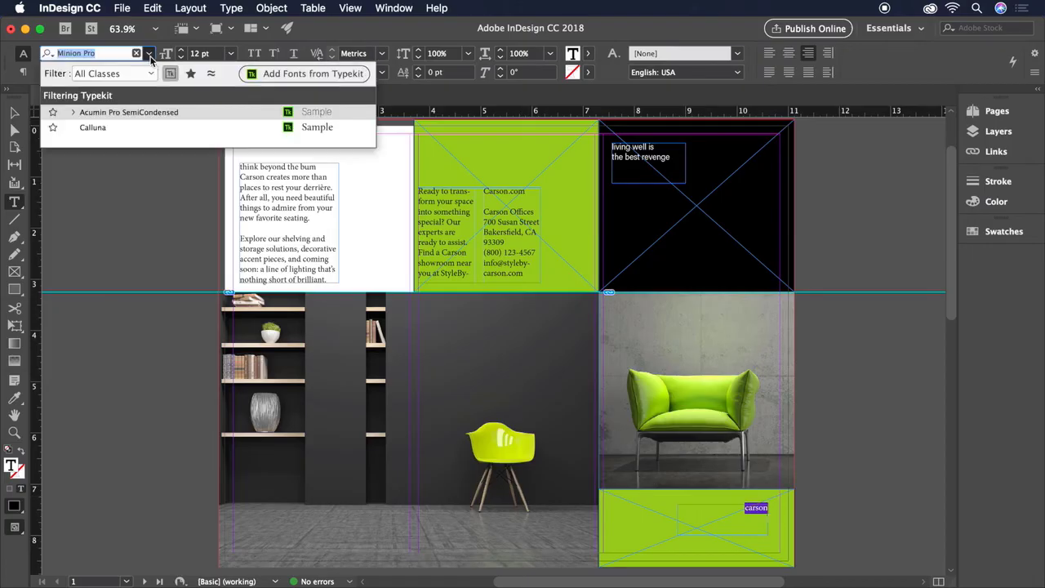
pyautogui.click(131, 128)
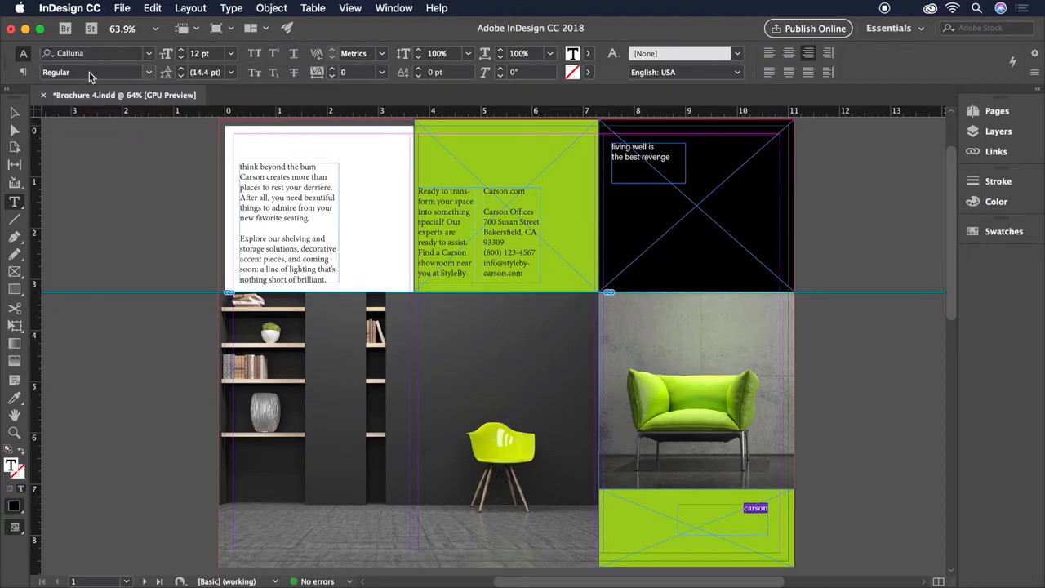
pyautogui.click(194, 54)
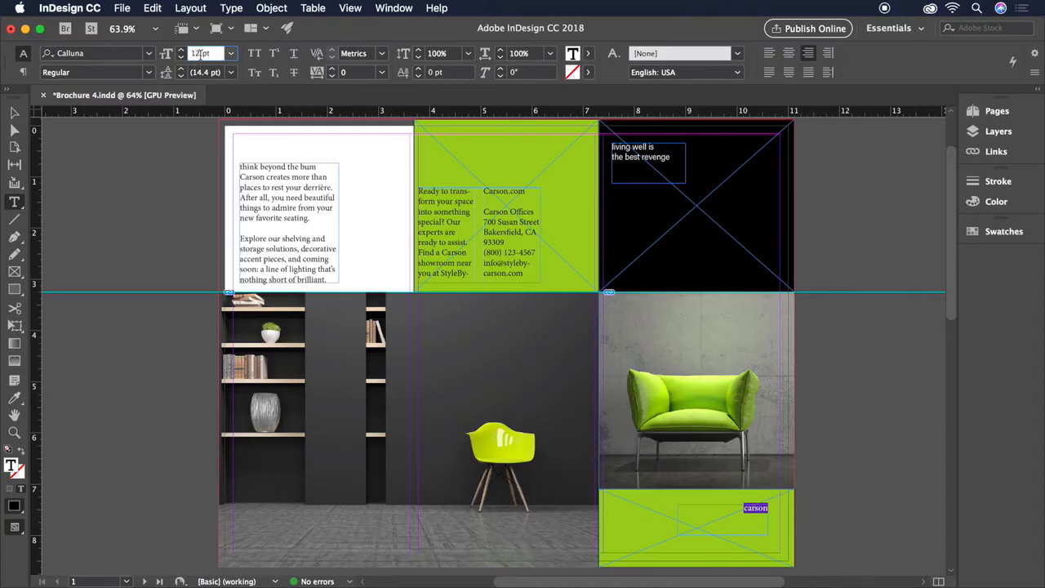
pyautogui.press('Return')
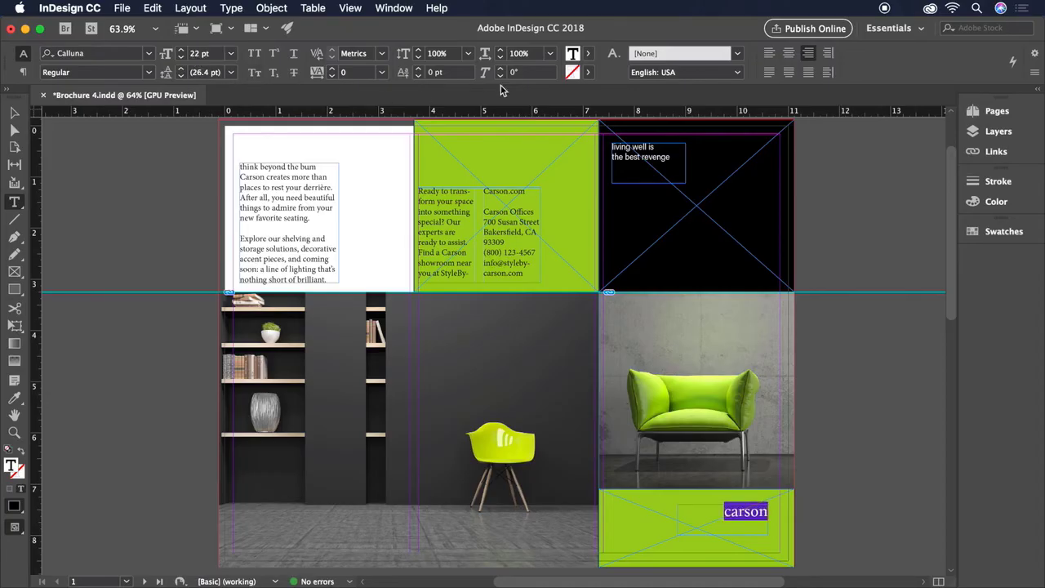
pyautogui.click(588, 54)
pyautogui.click(461, 130)
pyautogui.click(588, 55)
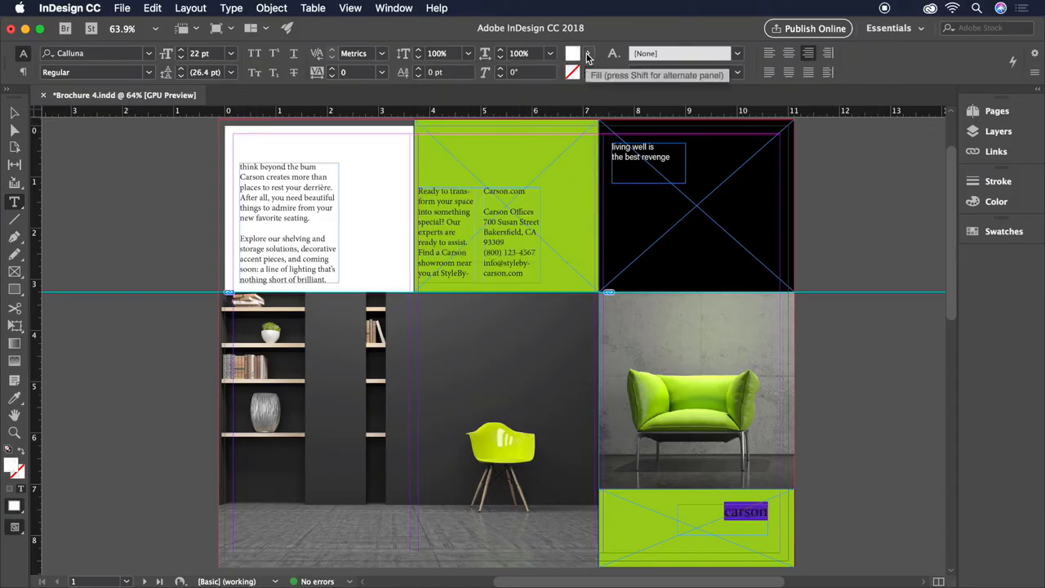
# Set the heading 'think beyond the bum' in Acumin Pro SemiCondensed Light with 15 pt leading.
pyautogui.tripleClick(303, 166)
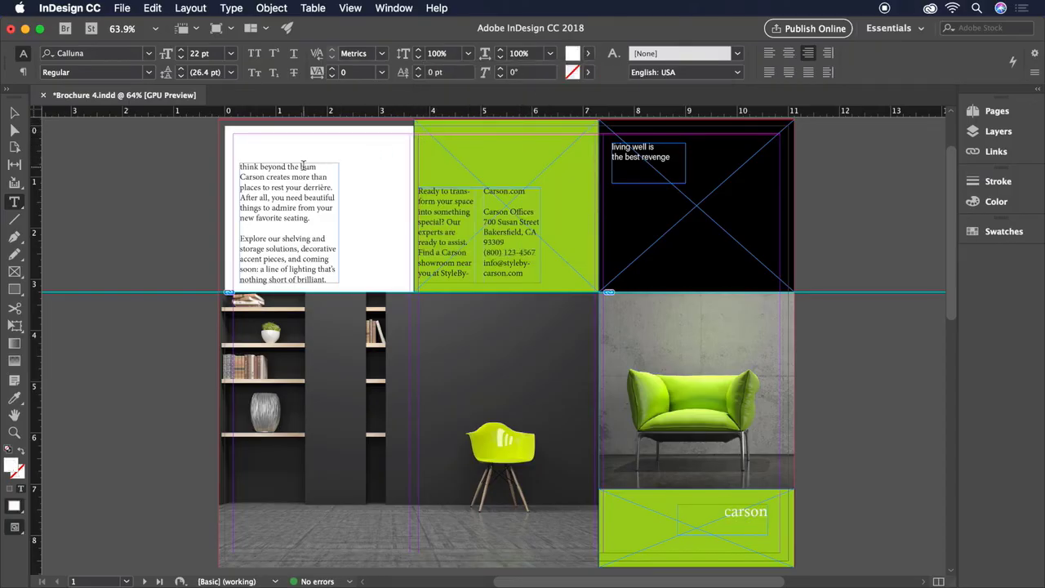
pyautogui.click(150, 54)
pyautogui.click(155, 112)
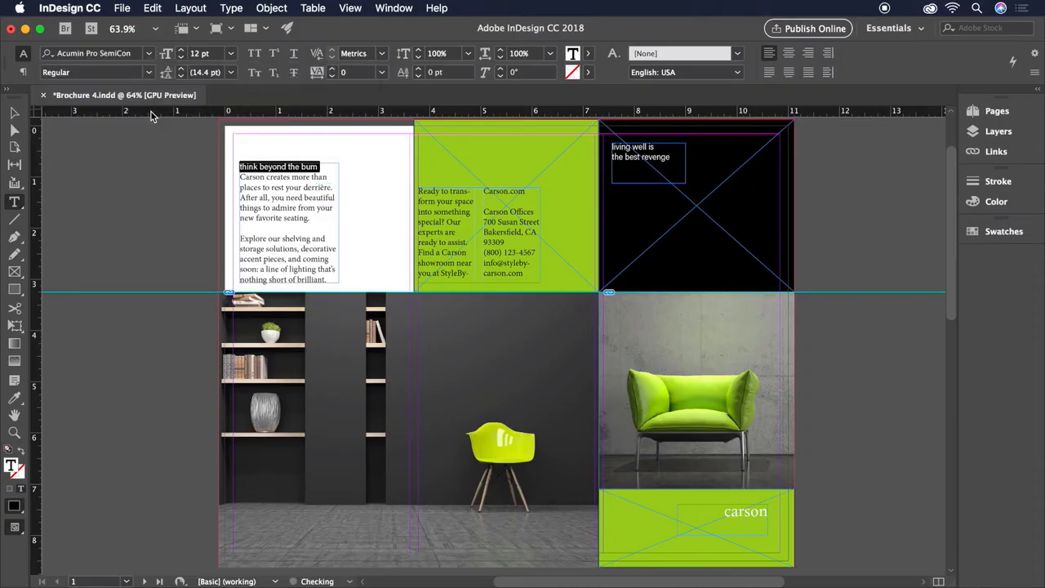
pyautogui.click(151, 72)
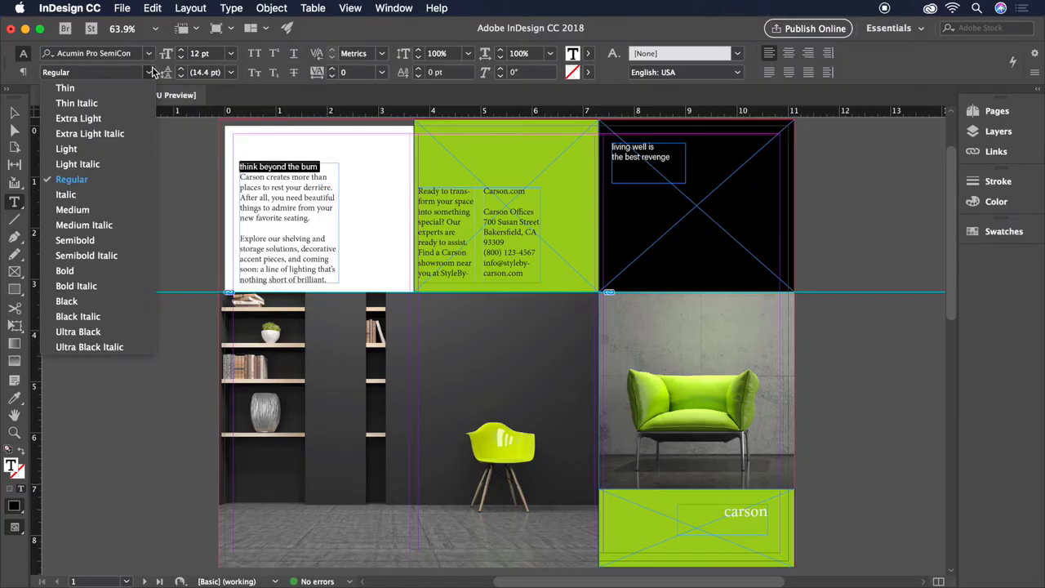
pyautogui.click(77, 150)
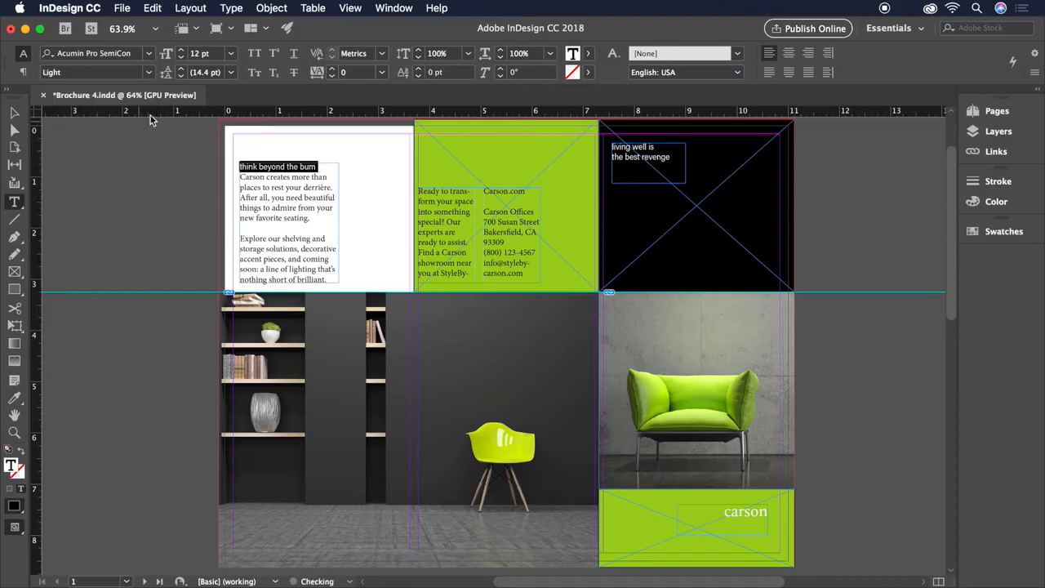
pyautogui.click(195, 71)
pyautogui.doubleClick(210, 72)
pyautogui.write('1')
pyautogui.write('5')
pyautogui.press('Return')
# Set the two body paragraphs in Calluna at 9.5 pt with 14 pt leading.
pyautogui.moveTo(239, 173); pyautogui.dragTo(340, 289)
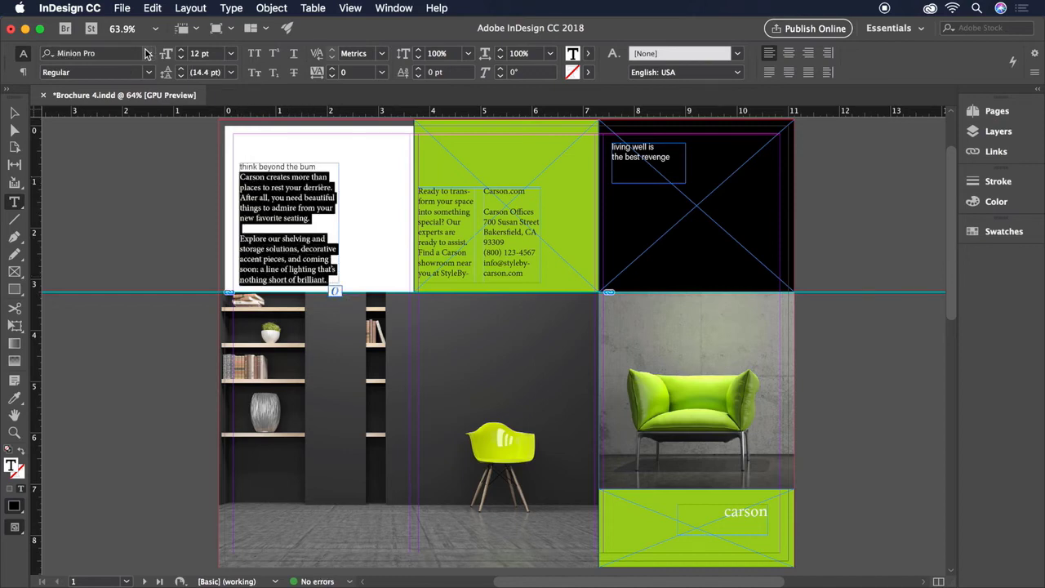
pyautogui.click(149, 53)
pyautogui.click(128, 126)
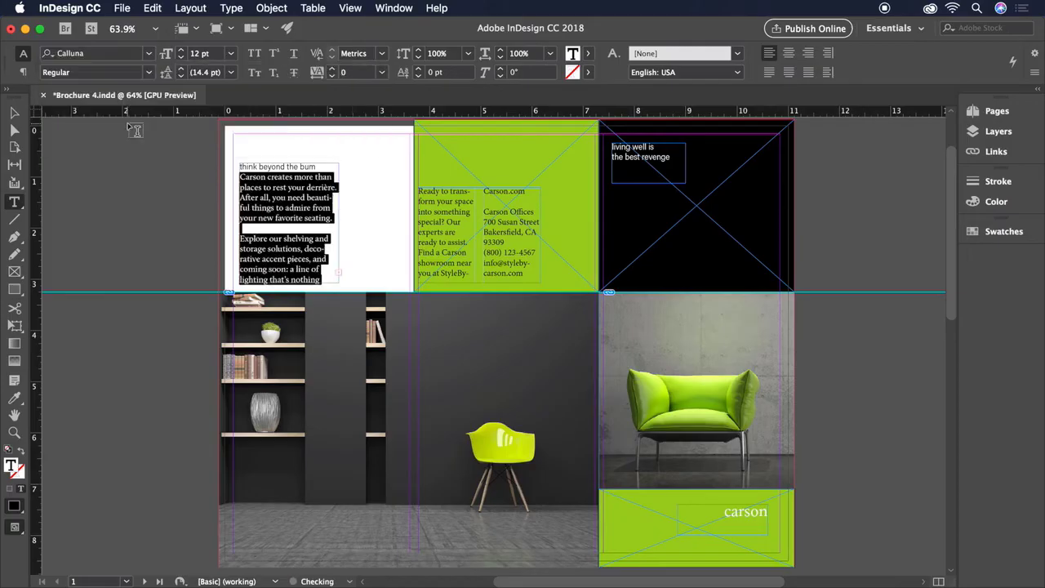
pyautogui.click(195, 54)
pyautogui.doubleClick(197, 54)
pyautogui.write('9.5')
pyautogui.press('Return')
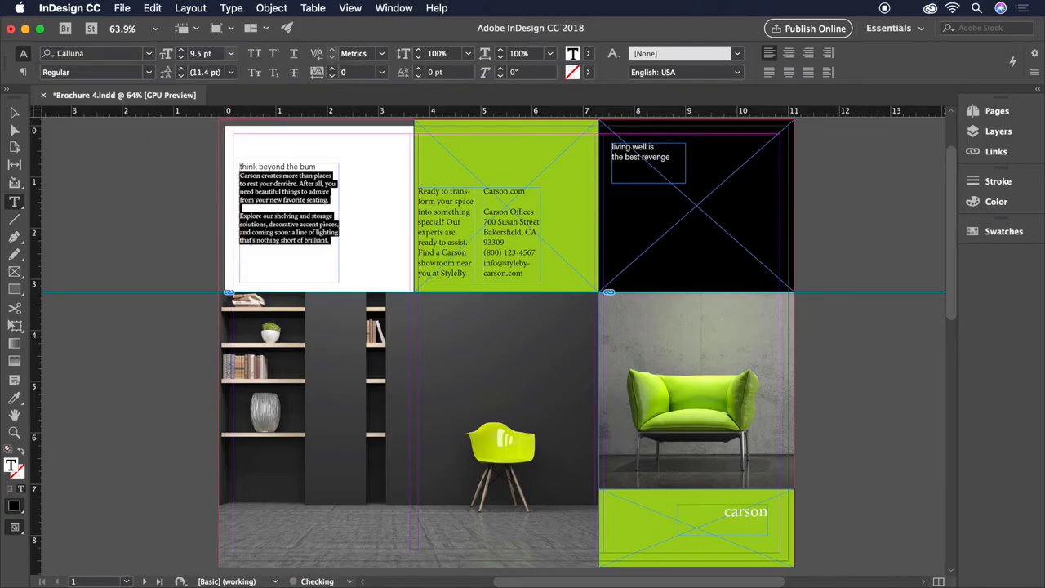
pyautogui.click(208, 72)
pyautogui.doubleClick(207, 72)
pyautogui.write('14')
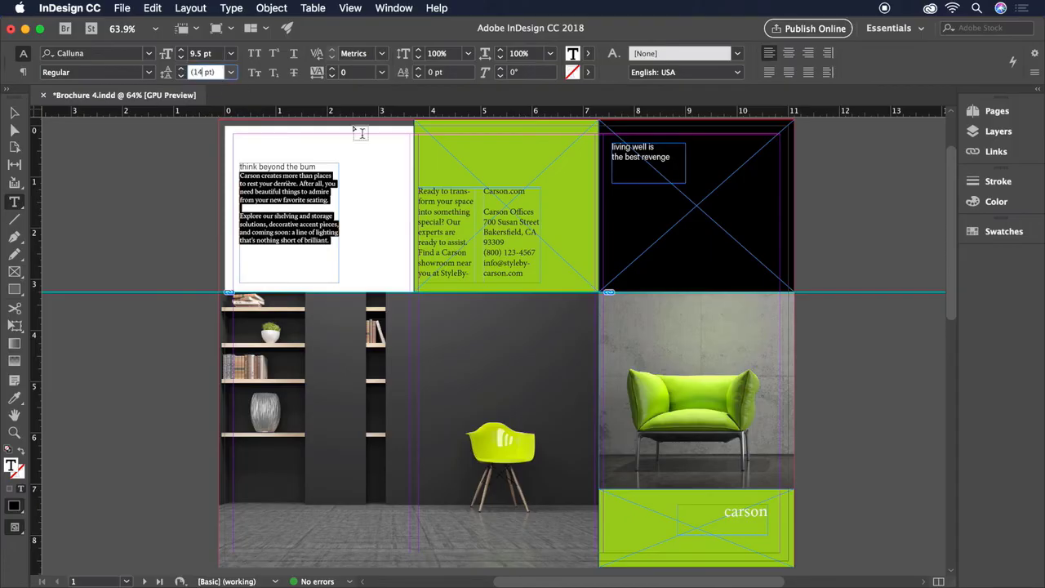
pyautogui.moveTo(418, 191); pyautogui.dragTo(530, 276)
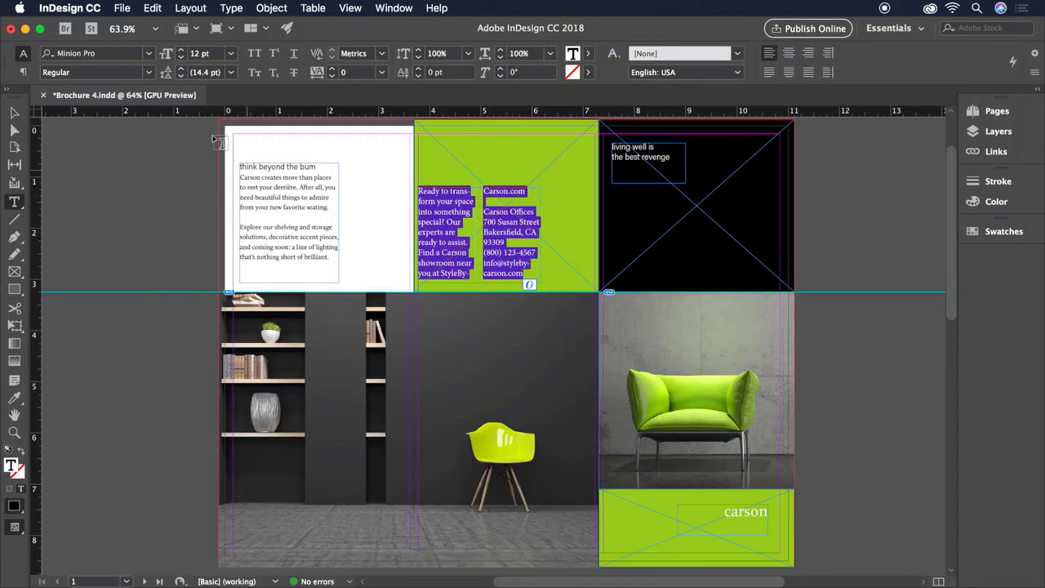
# Apply Acumin Pro SemiCondensed Light, 10 pt size and 15 pt leading to the selected contact text.
pyautogui.click(149, 54)
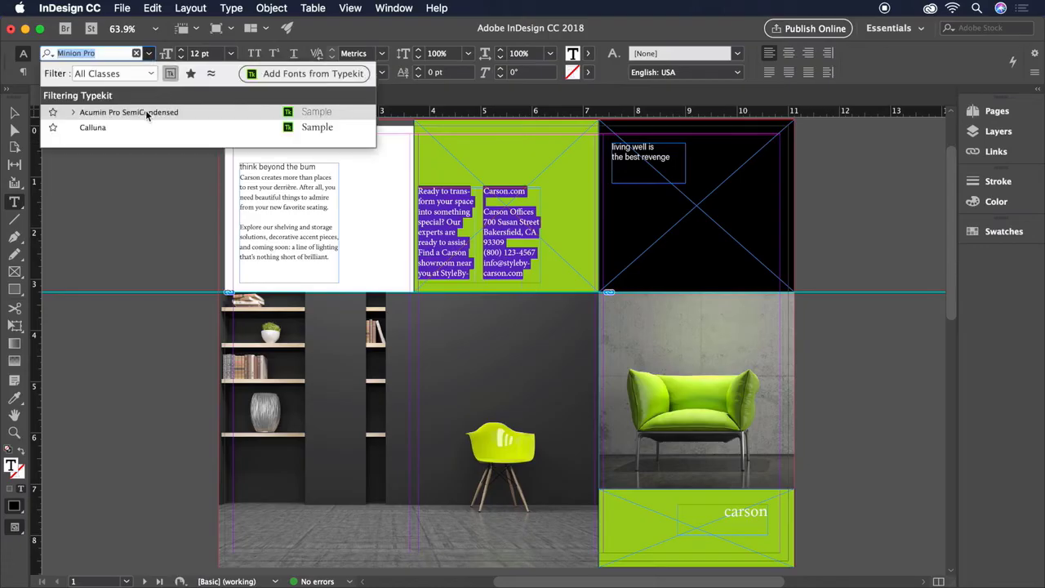
pyautogui.click(147, 113)
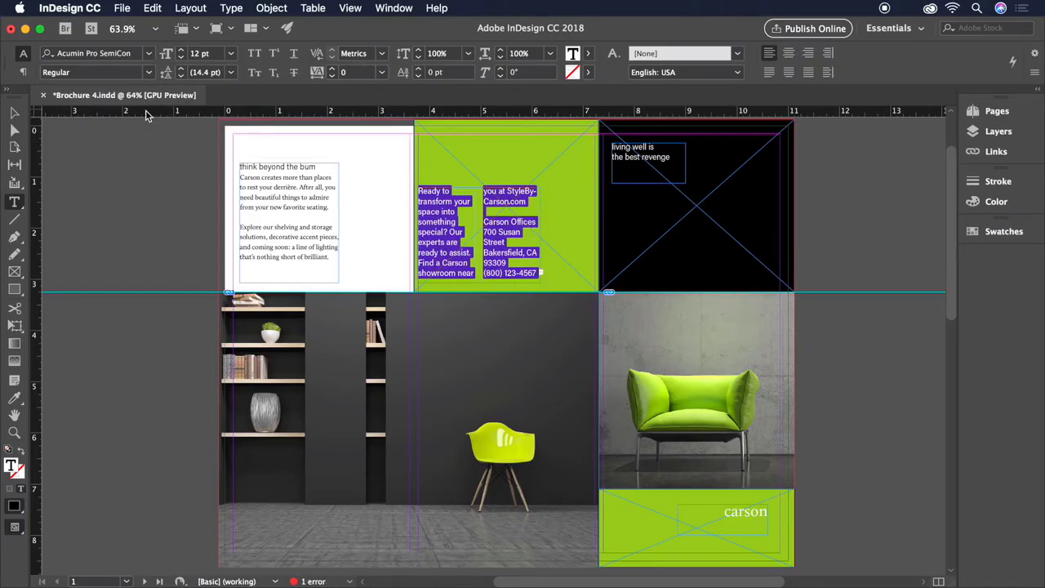
pyautogui.click(148, 72)
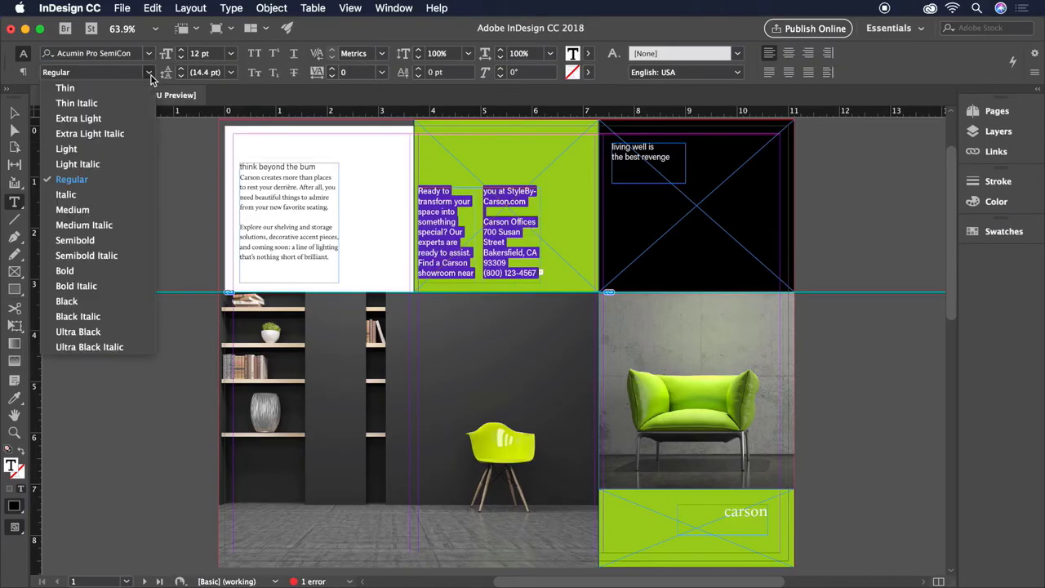
pyautogui.click(73, 151)
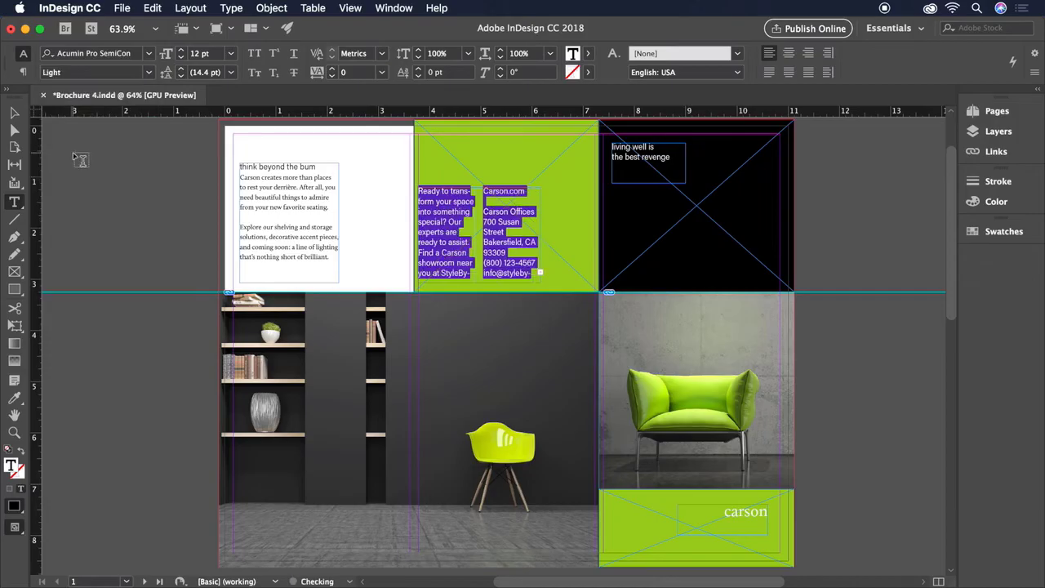
pyautogui.click(201, 54)
pyautogui.press('BackSpace')
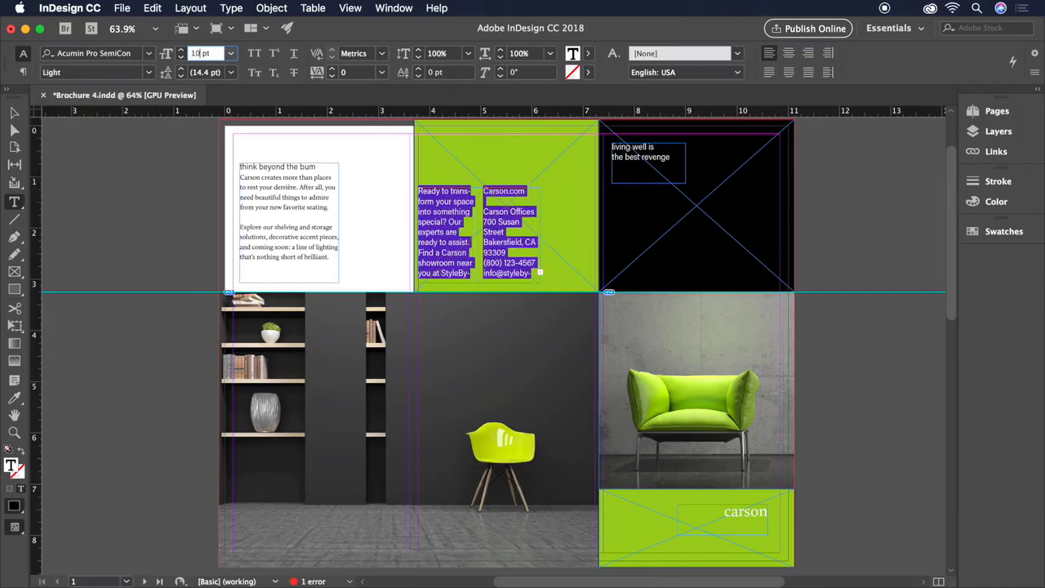
pyautogui.write('0')
pyautogui.click(204, 72)
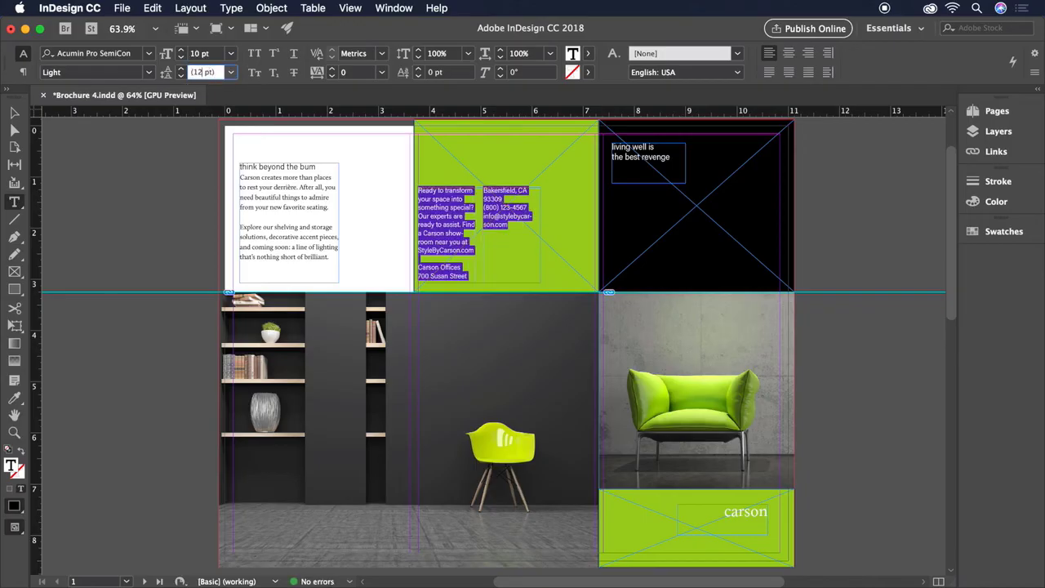
pyautogui.press('BackSpace')
pyautogui.write('5')
pyautogui.press('Return')
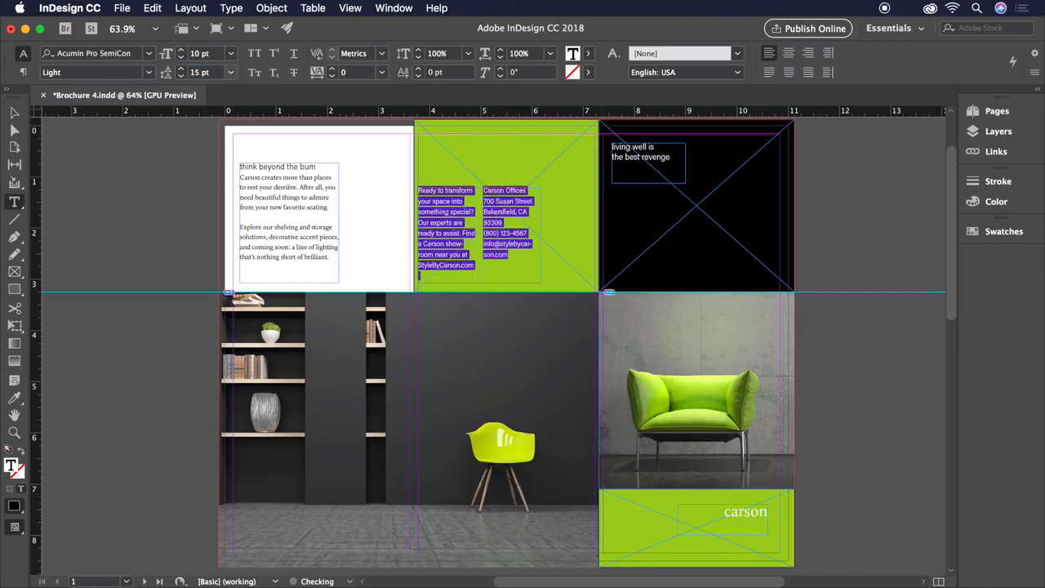
# Select all of page 2's threaded body story and set it in Calluna 9.5 pt on 14 pt leading.
pyautogui.scroll(-10, 436, 234)
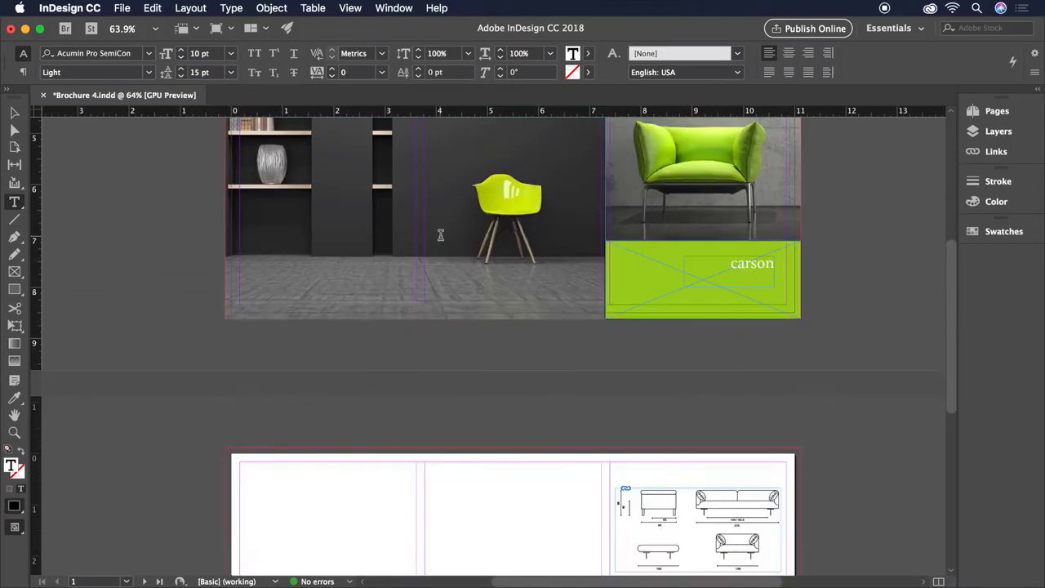
pyautogui.scroll(-3, 440, 235)
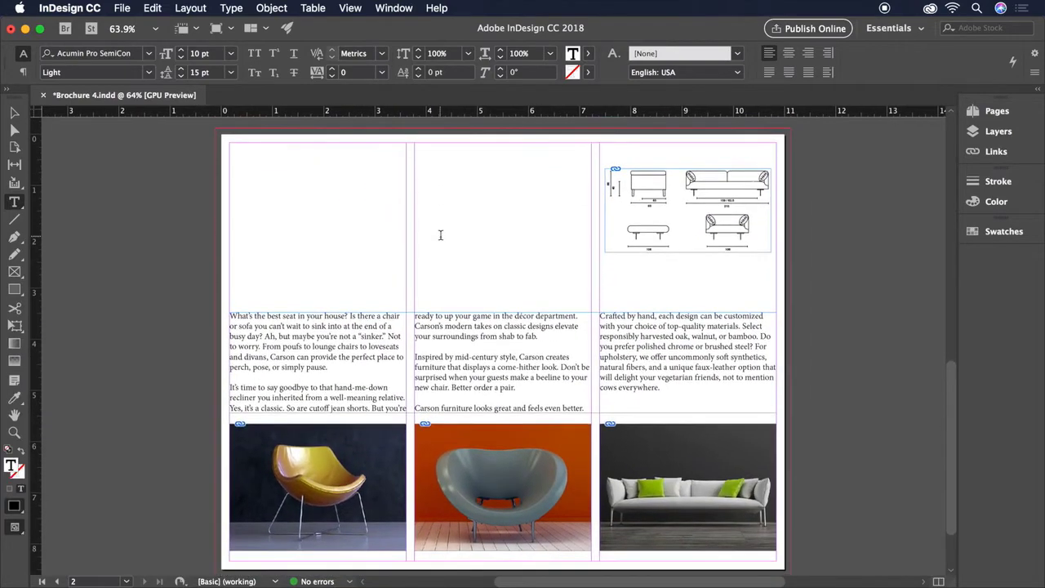
pyautogui.click(351, 333)
pyautogui.press('super+a')
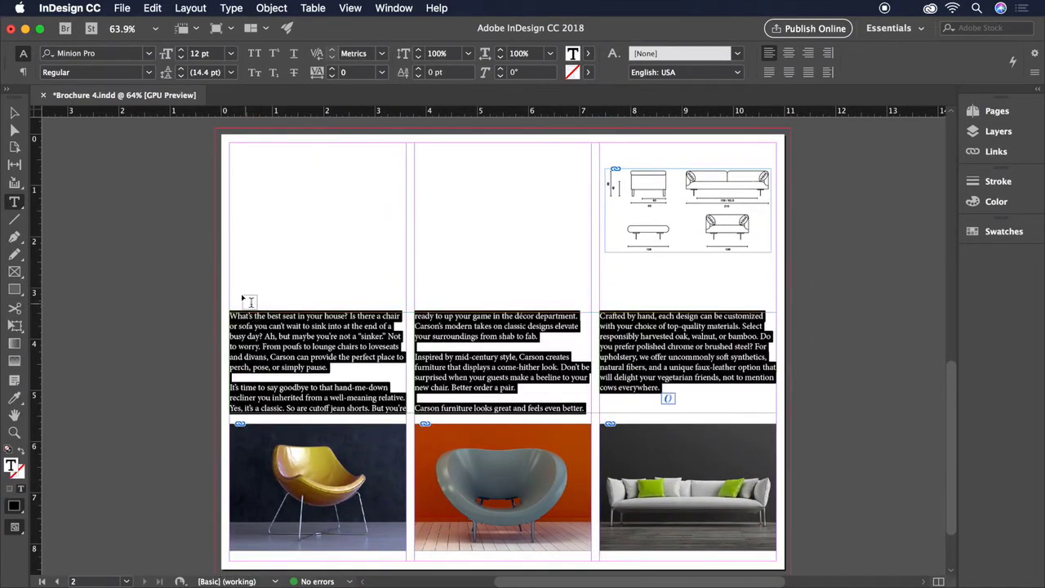
pyautogui.click(146, 53)
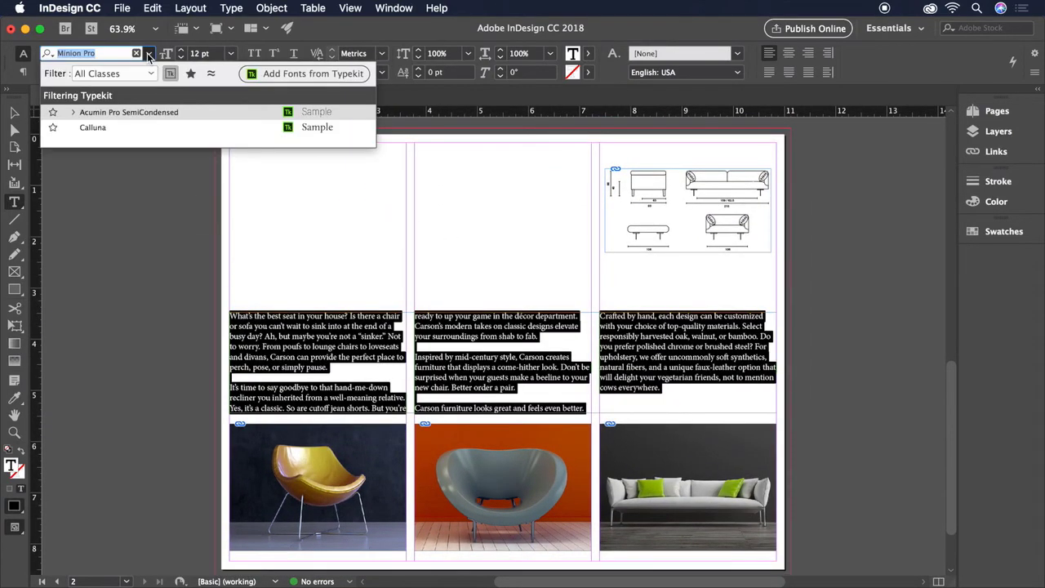
pyautogui.click(123, 131)
pyautogui.doubleClick(200, 53)
pyautogui.write('1')
pyautogui.press('BackSpace')
pyautogui.write('9.5')
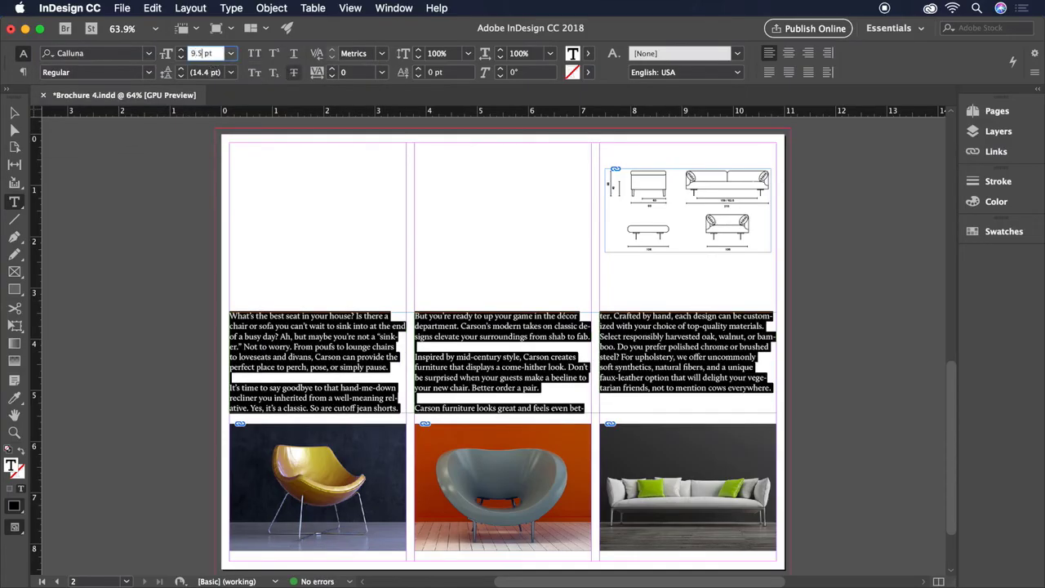
pyautogui.press('Return')
pyautogui.doubleClick(204, 72)
pyautogui.write('14')
pyautogui.press('Return')
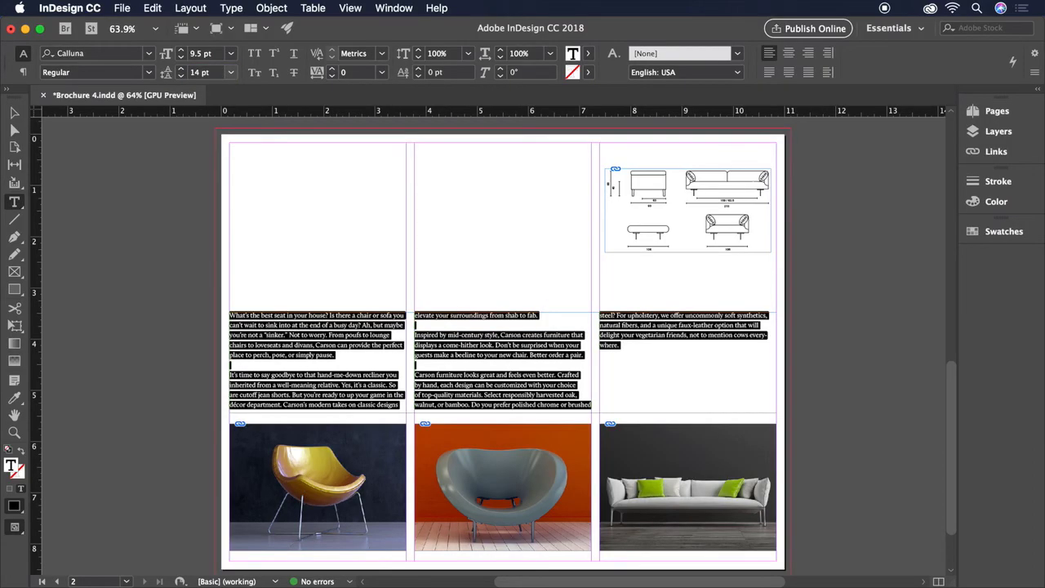
# Save the brochure, then place Carson-logo.ai beside the contact details in the green panel.
pyautogui.click(122, 7)
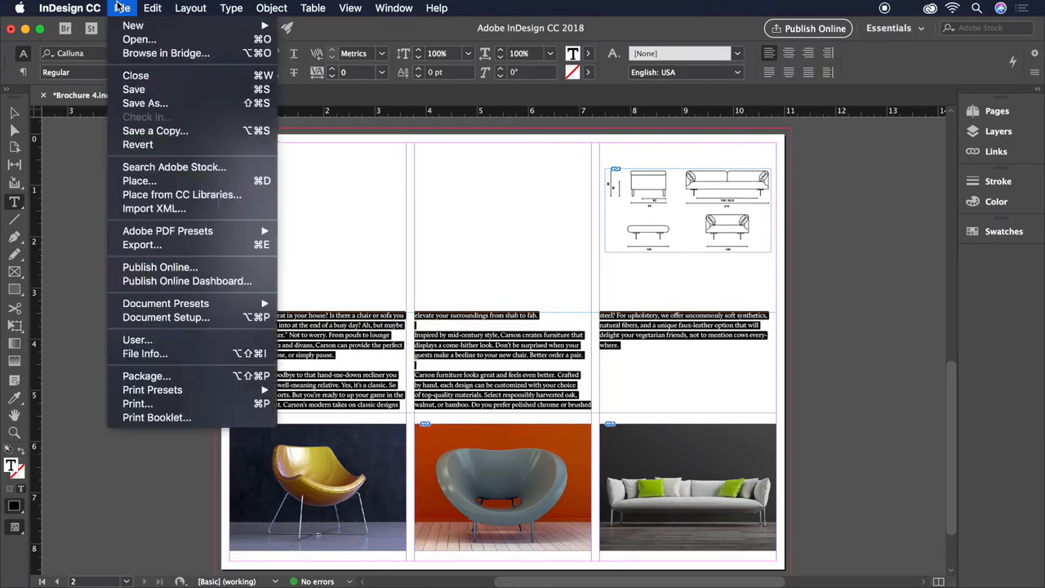
pyautogui.click(148, 90)
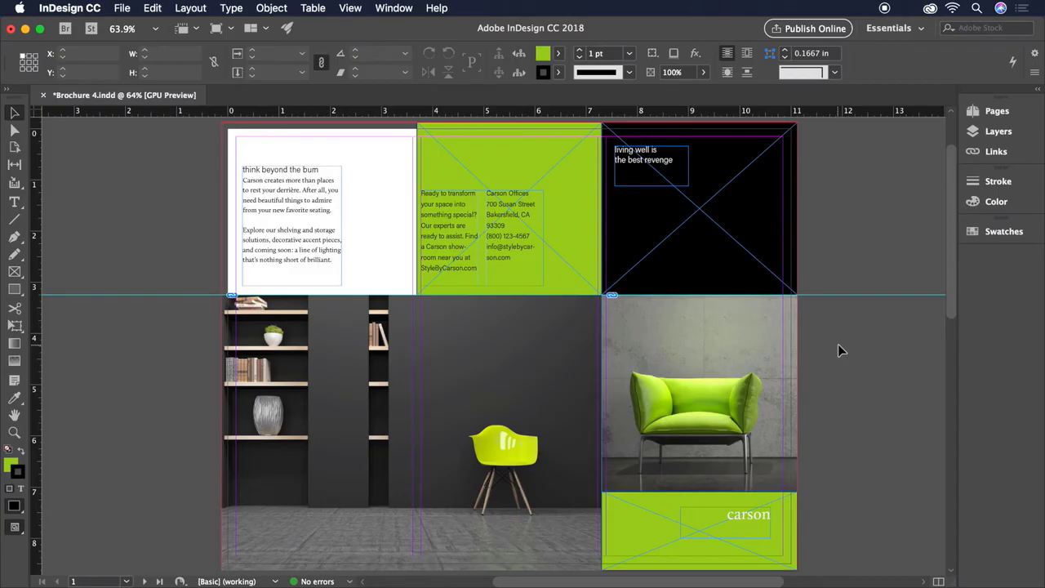
pyautogui.click(121, 9)
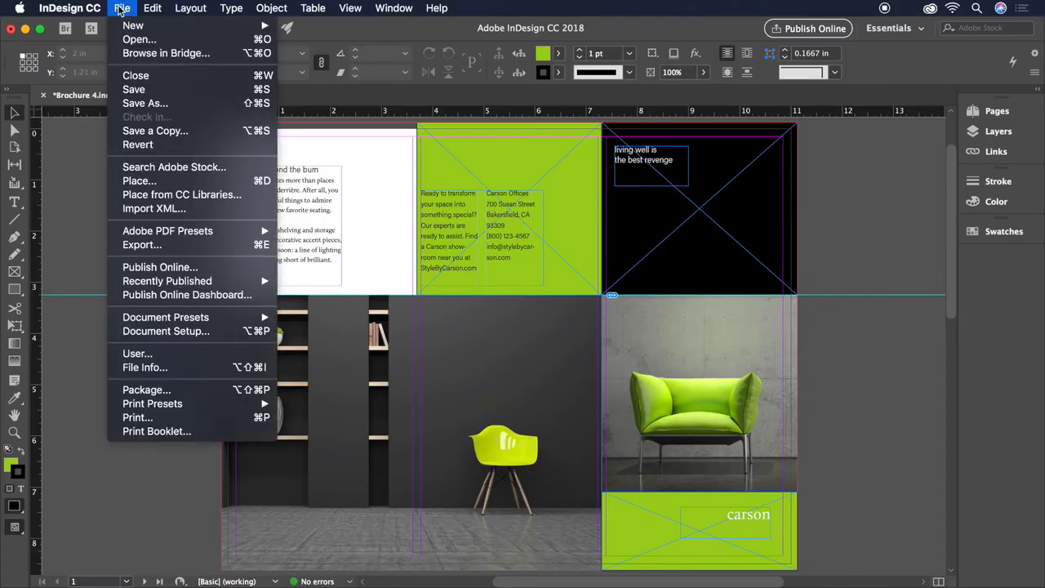
pyautogui.click(161, 181)
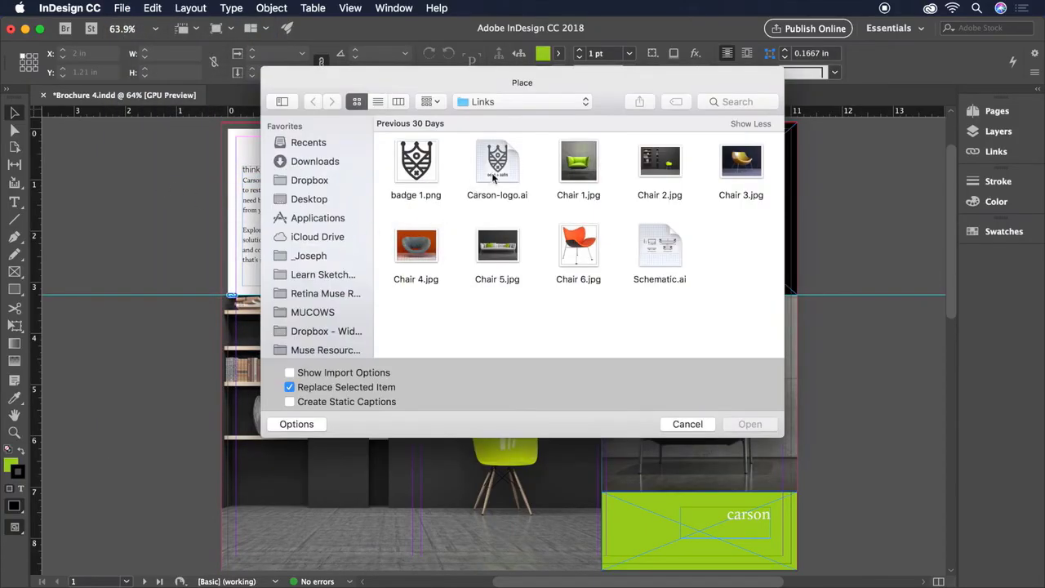
pyautogui.click(493, 177)
pyautogui.doubleClick(493, 176)
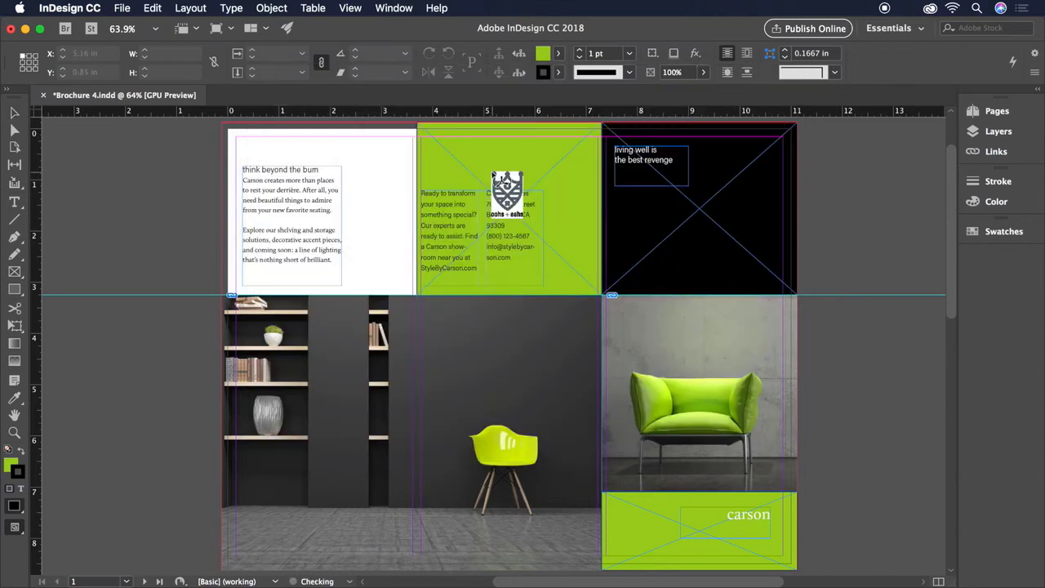
pyautogui.moveTo(494, 177); pyautogui.dragTo(587, 270)
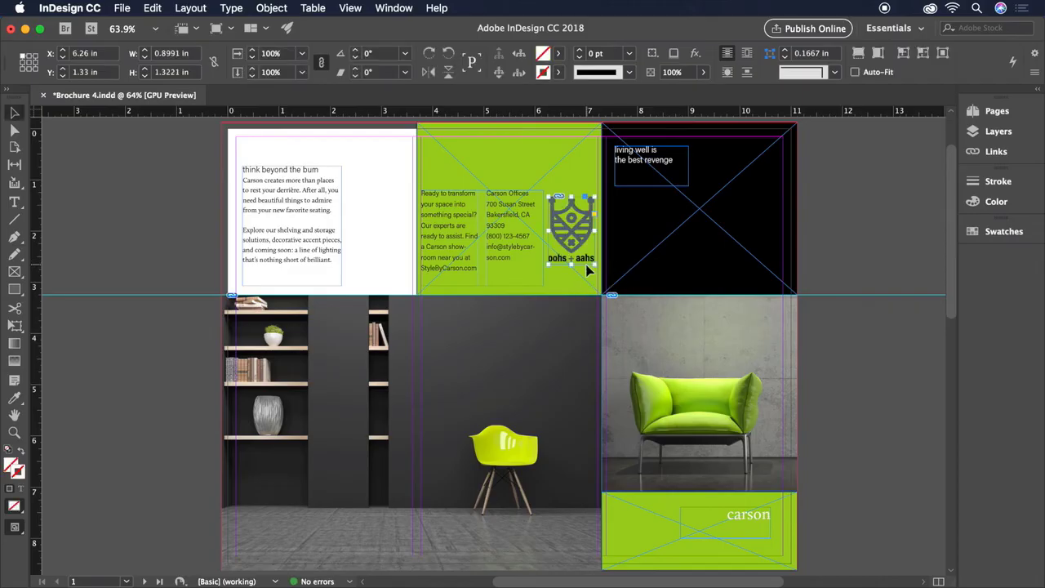
# Add a horizontal guide across the spread and lower the 'think beyond the bum' frame's top to Y 0.89 in.
pyautogui.click(490, 261)
pyautogui.click(327, 248)
pyautogui.click(529, 265)
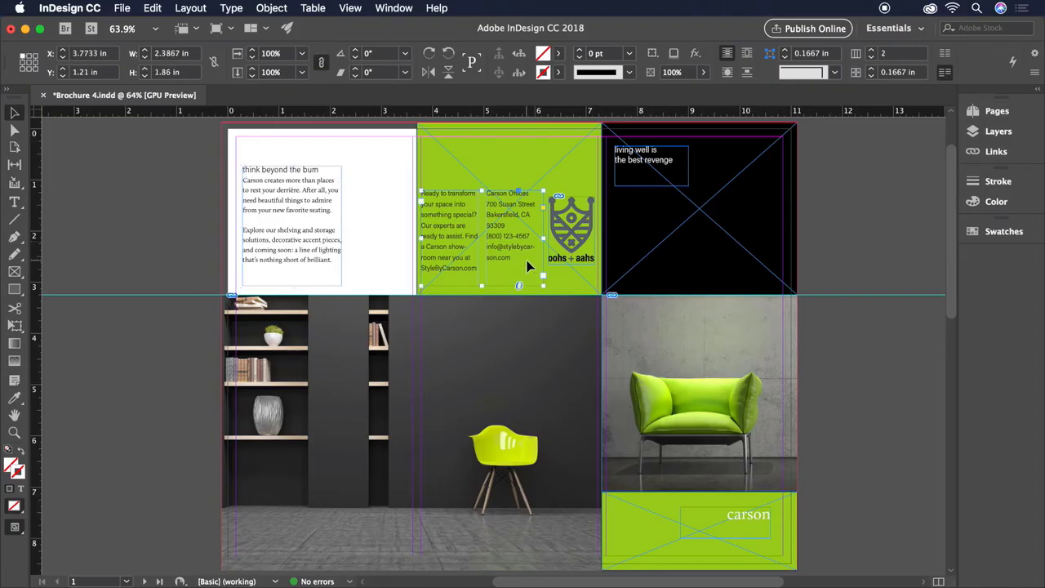
pyautogui.moveTo(426, 110); pyautogui.dragTo(458, 272)
pyautogui.click(316, 221)
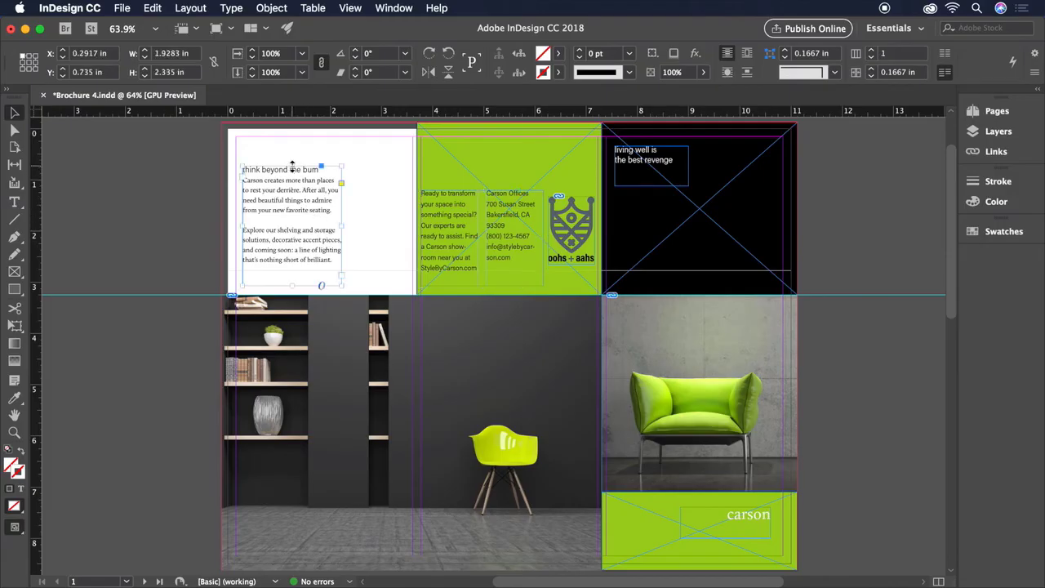
pyautogui.moveTo(291, 166); pyautogui.dragTo(292, 174)
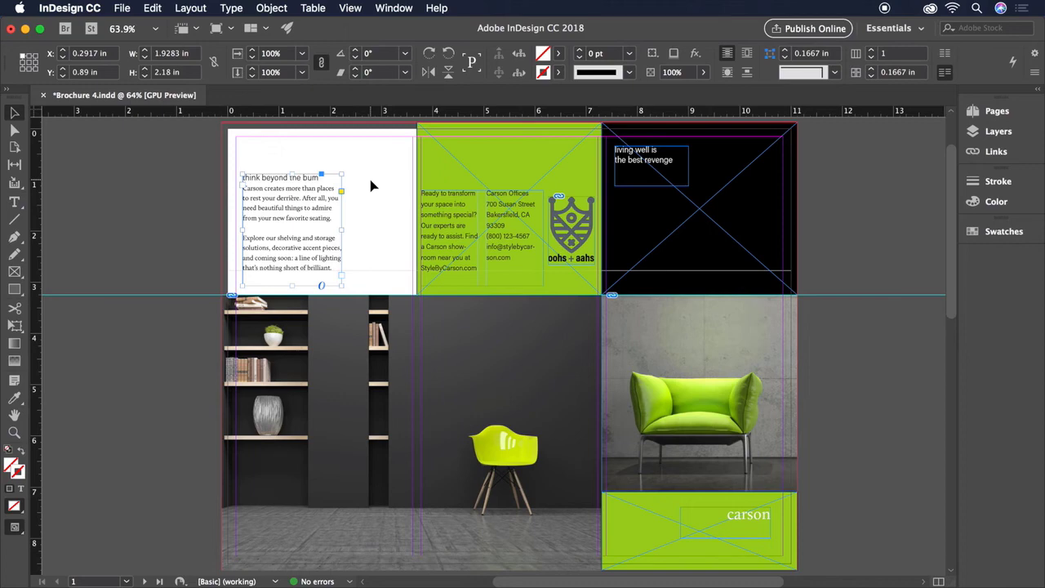
# Set the stroke of the green top panel and the bottom carson panel to [None].
pyautogui.click(516, 153)
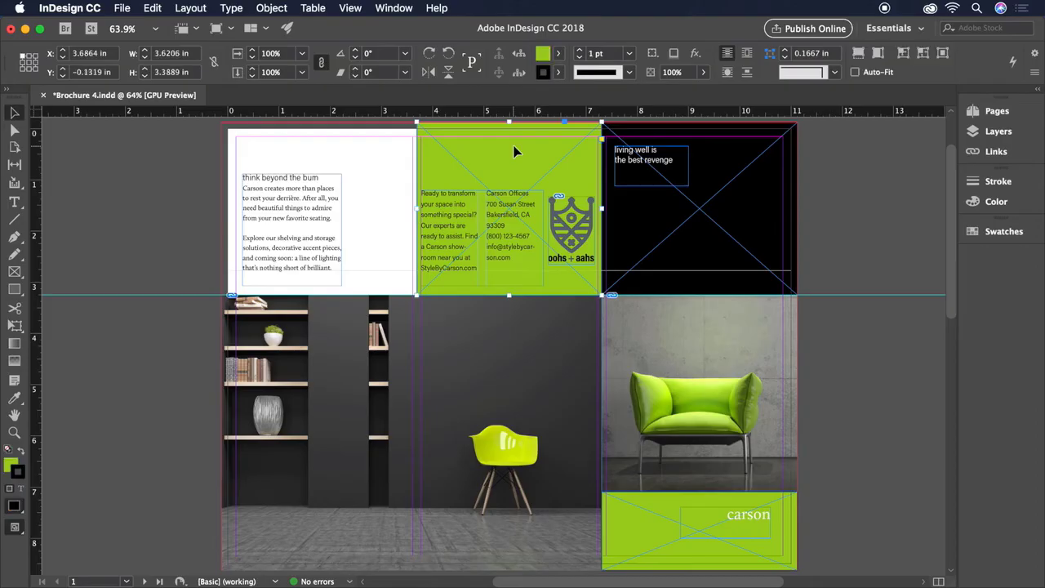
pyautogui.keyDown('shift'); pyautogui.click(650, 535); pyautogui.keyUp('shift')
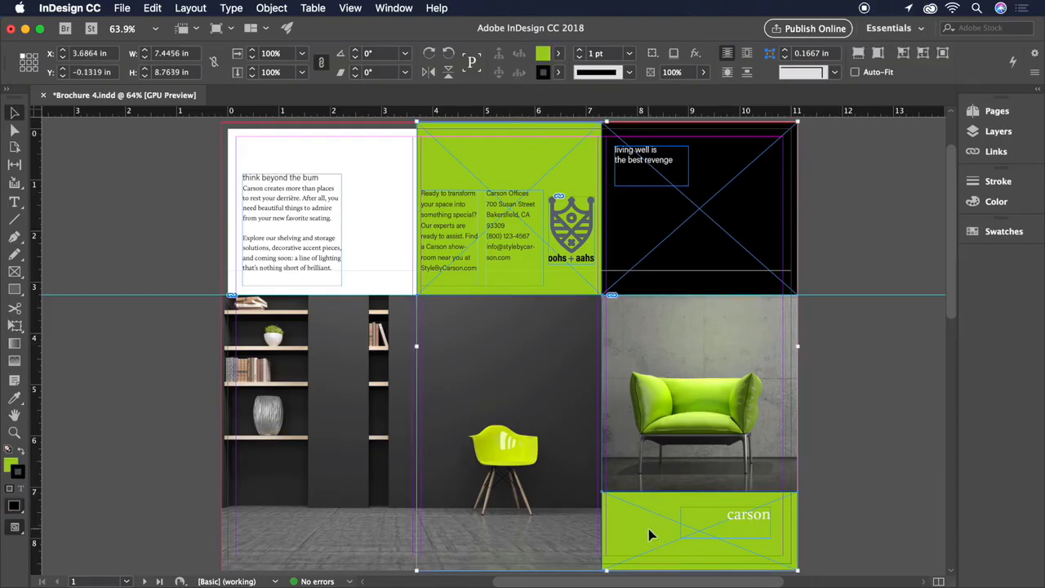
pyautogui.click(558, 73)
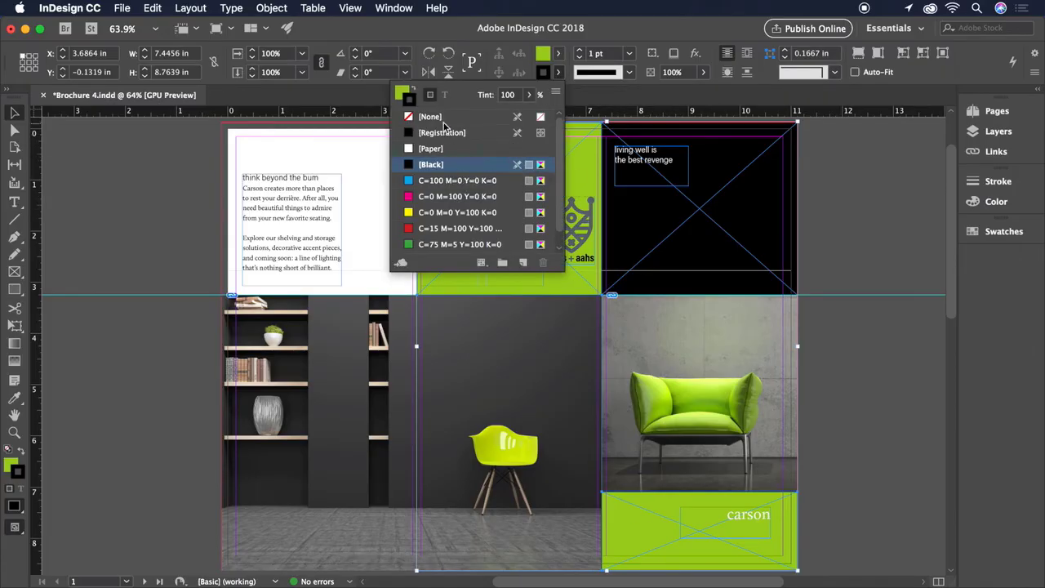
pyautogui.click(442, 120)
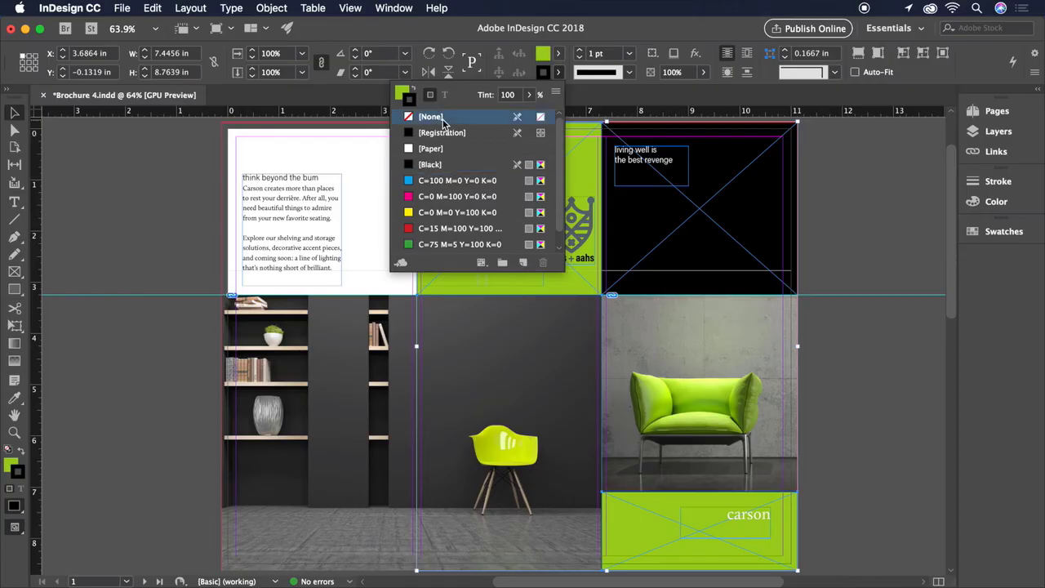
pyautogui.click(174, 203)
pyautogui.scroll(-10, 173, 202)
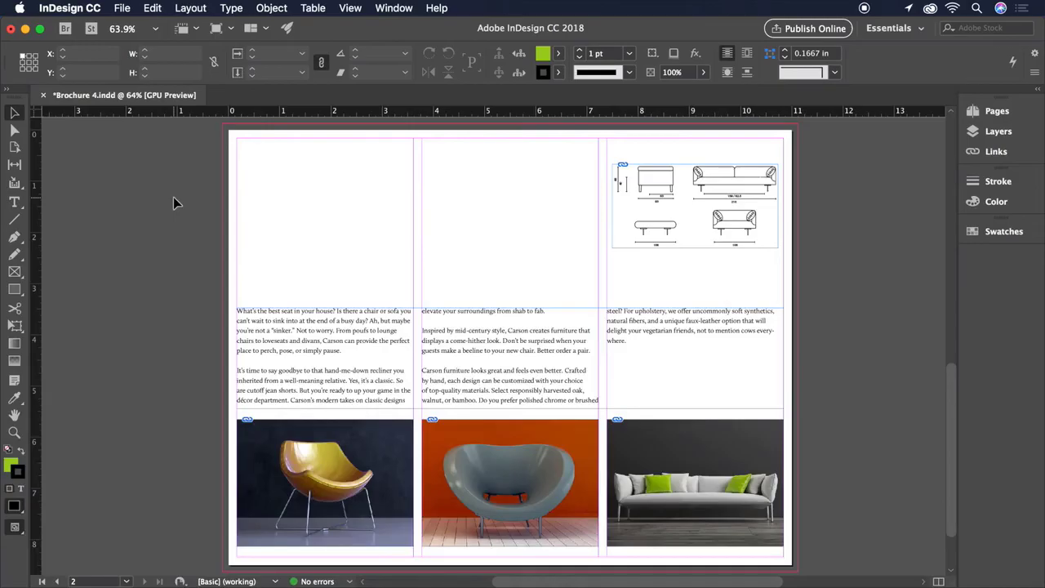
# Draw a 10.68 in horizontal rule above page 2's body columns with a 0.5 pt stroke.
pyautogui.click(13, 220)
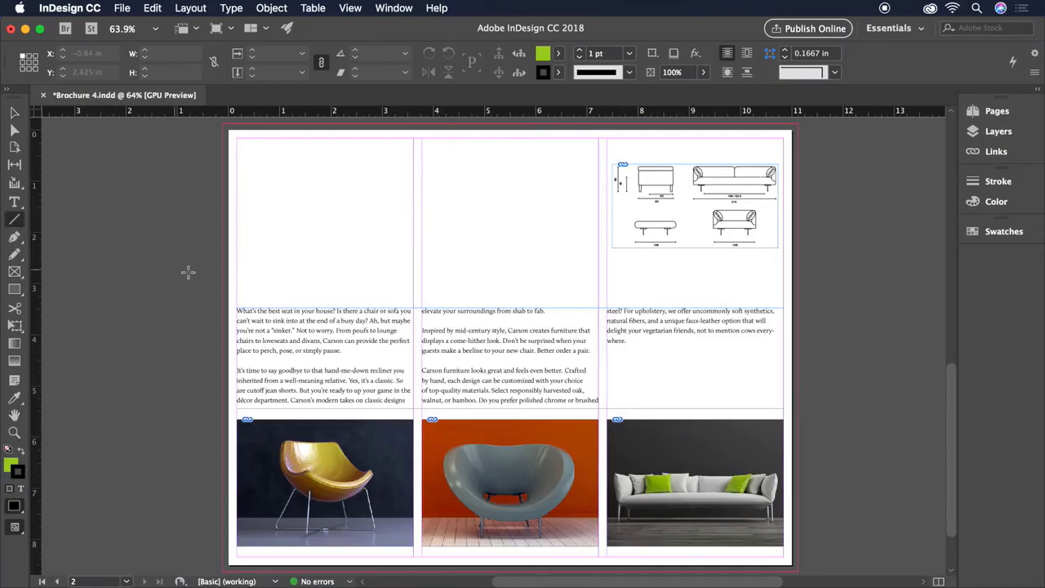
pyautogui.moveTo(236, 268); pyautogui.dragTo(786, 276)
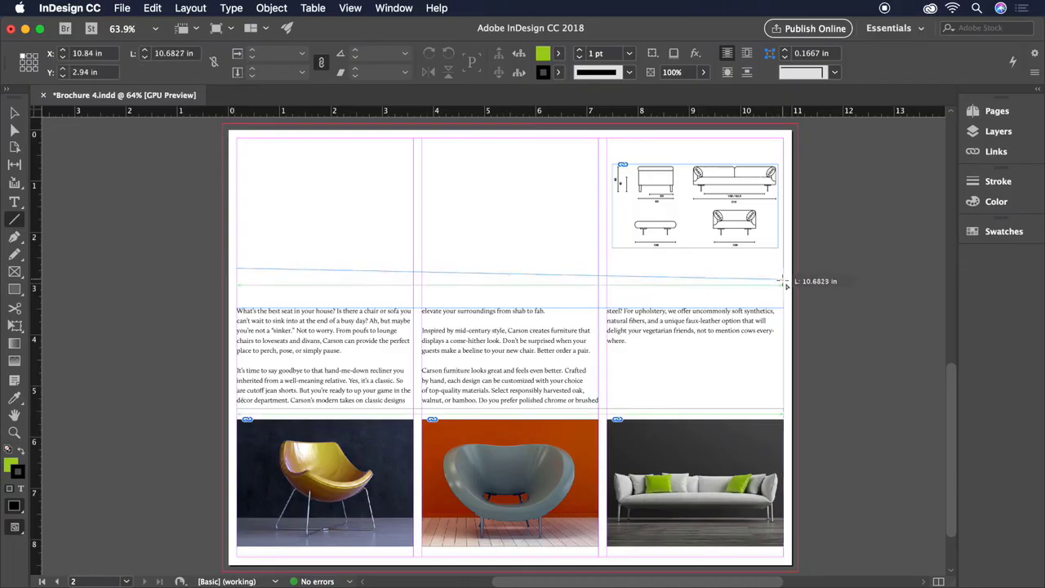
pyautogui.moveTo(784, 284)
pyautogui.mouseDown()
pyautogui.moveTo(784, 254)
pyautogui.moveTo(784, 271)
pyautogui.mouseUp()
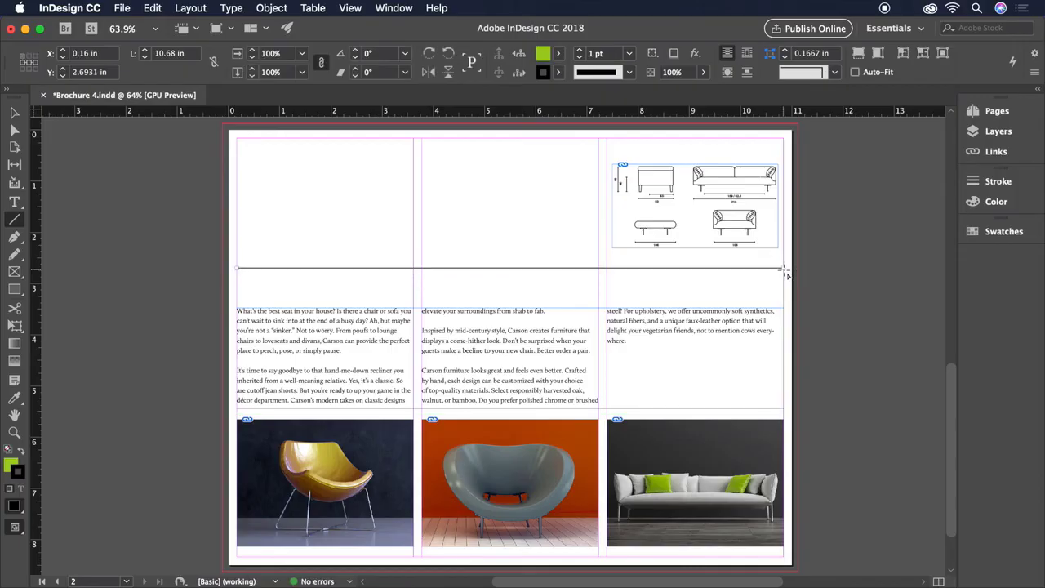
pyautogui.click(594, 54)
pyautogui.press('BackSpace')
pyautogui.write('0.5')
pyautogui.press('Return')
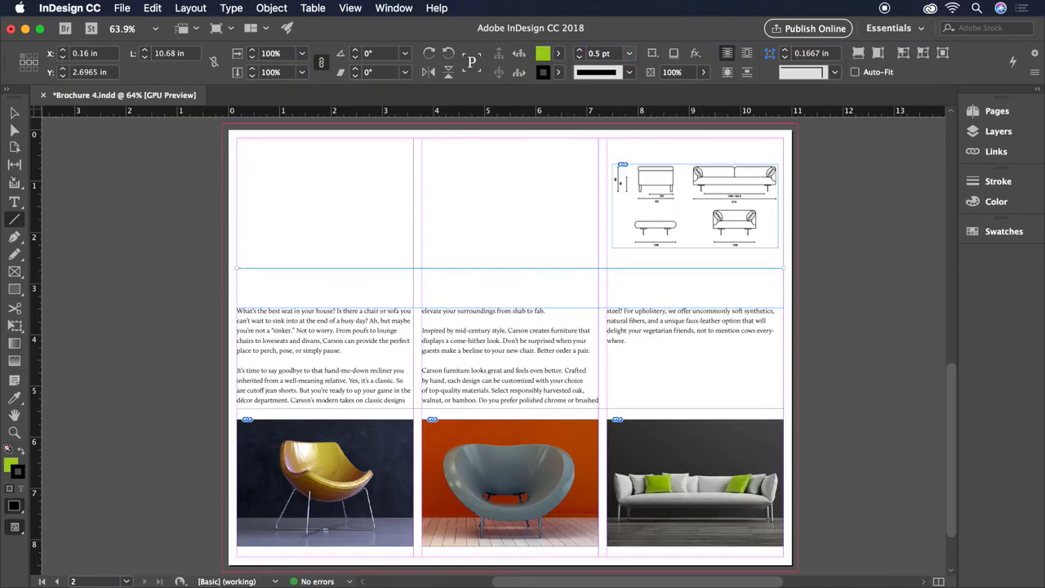
# Place Chair 6.jpg at the first column's top-left, wrap text around its bounding box, and widen it slightly.
pyautogui.click(115, 7)
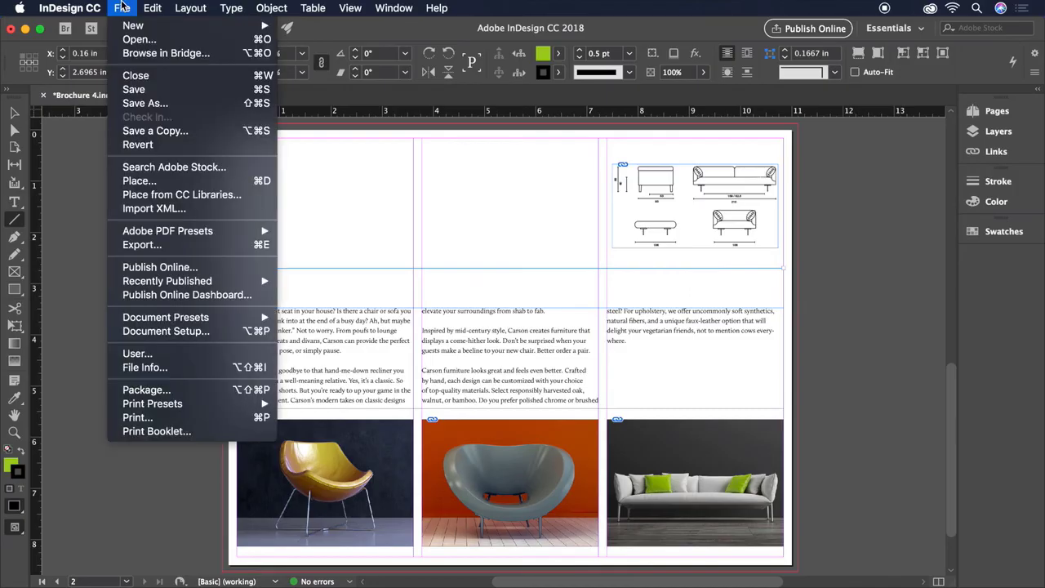
pyautogui.click(163, 183)
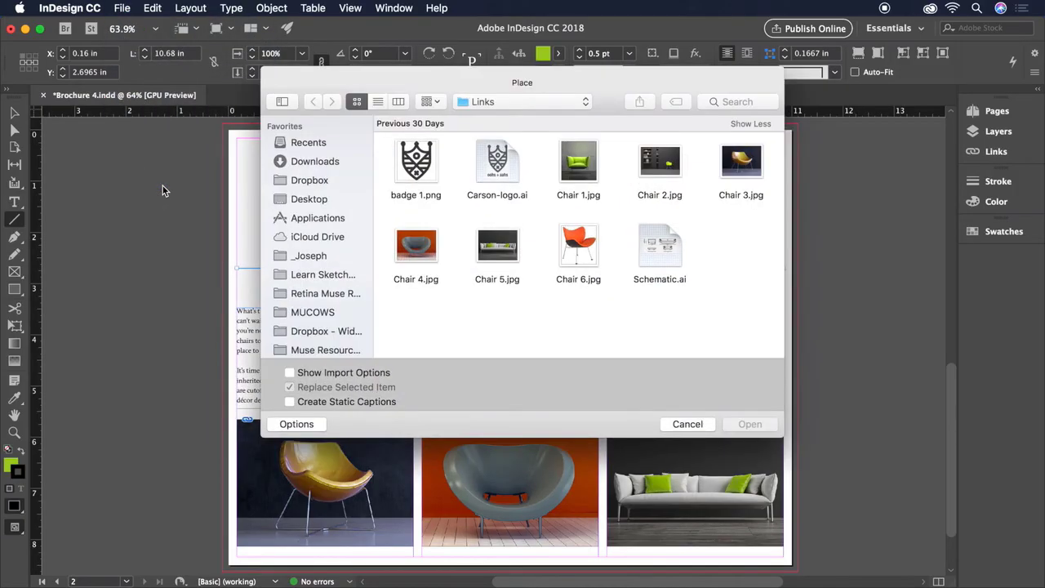
pyautogui.doubleClick(579, 245)
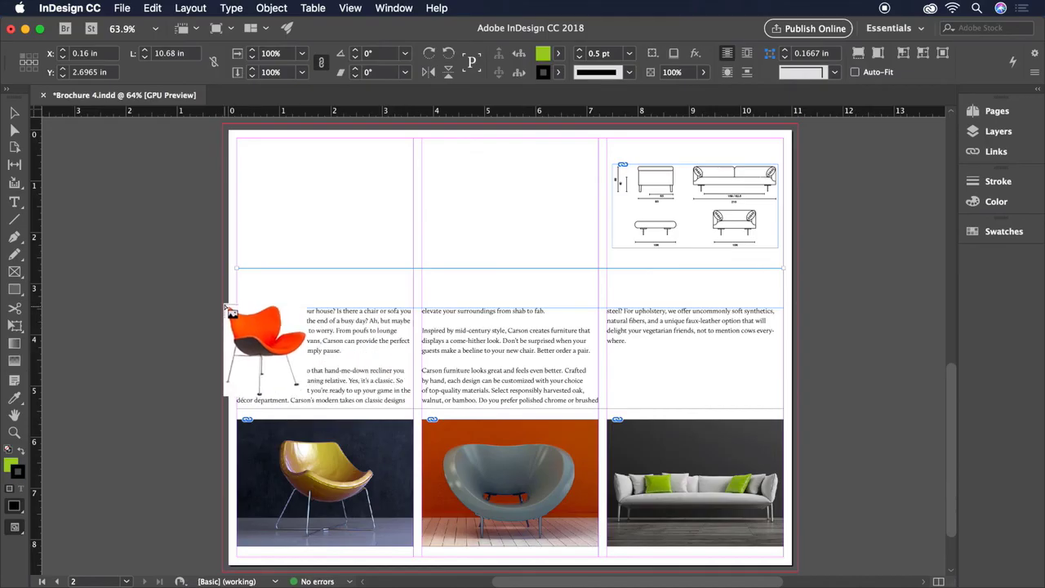
pyautogui.moveTo(238, 304); pyautogui.dragTo(298, 371)
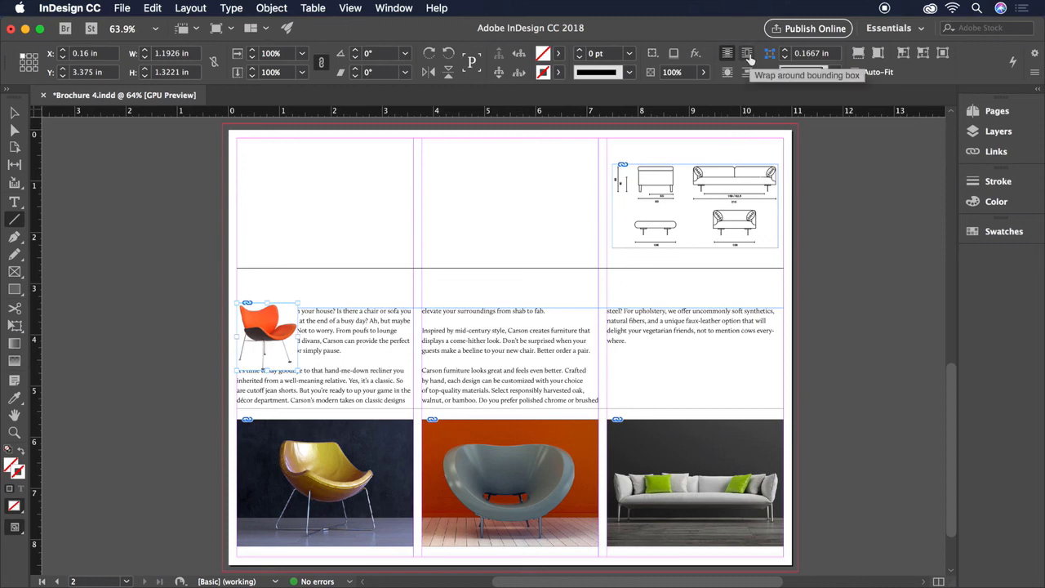
pyautogui.click(747, 54)
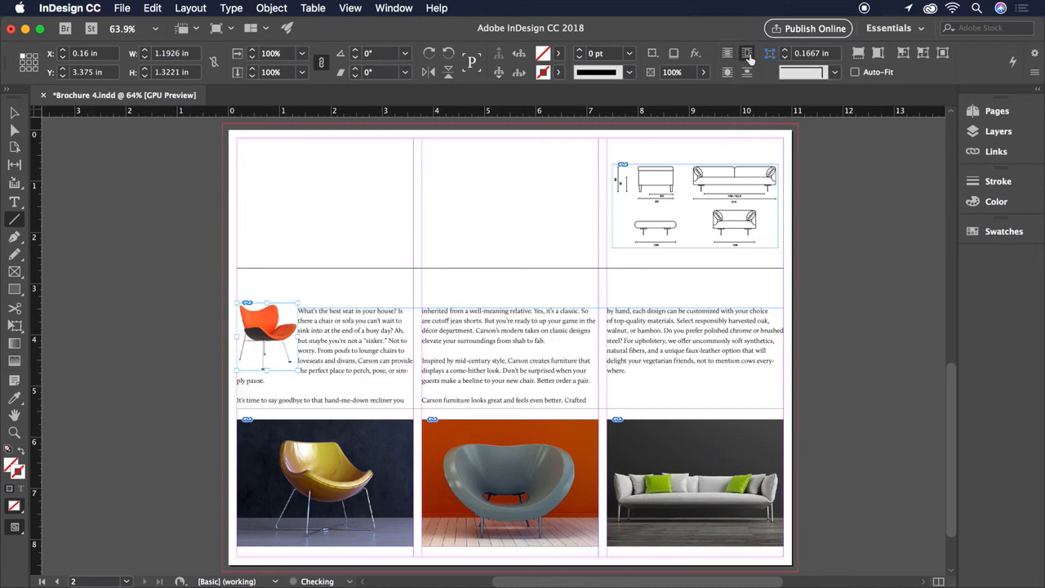
pyautogui.press('v')
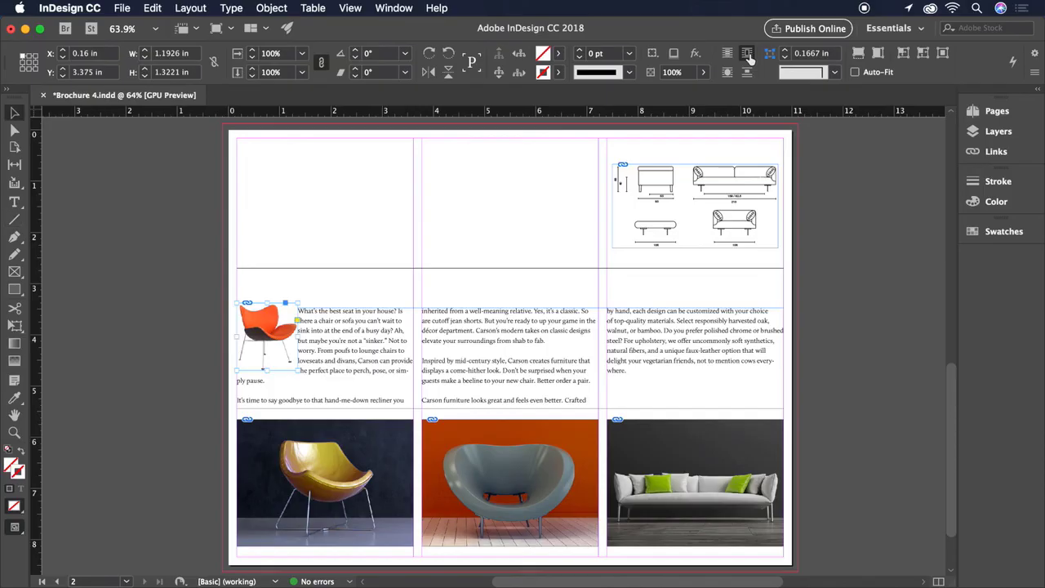
pyautogui.moveTo(301, 338); pyautogui.dragTo(305, 338)
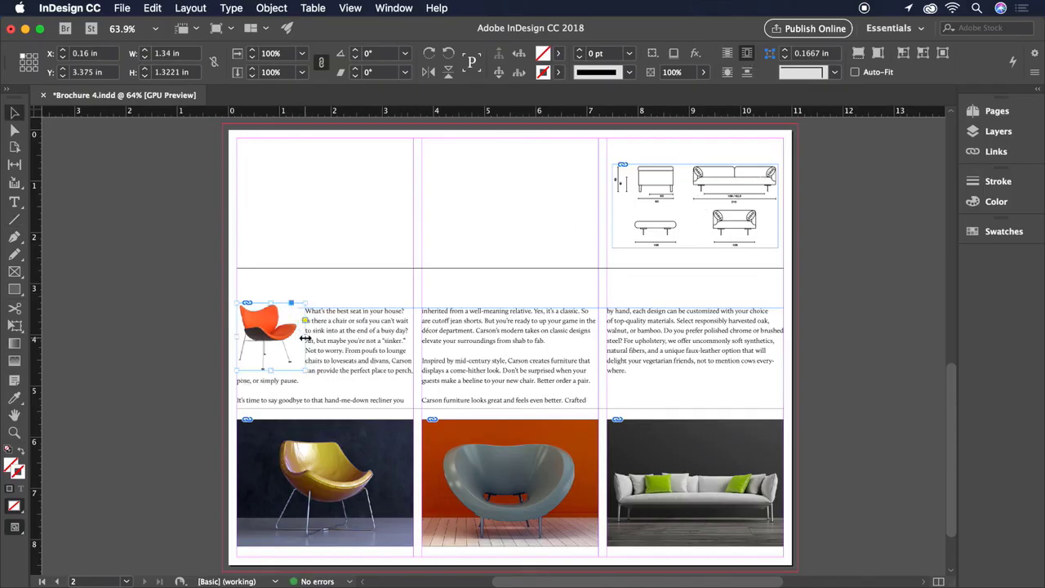
# Shorten the three-column body text frame to 1.8028 in tall so the text reflows.
pyautogui.click(501, 283)
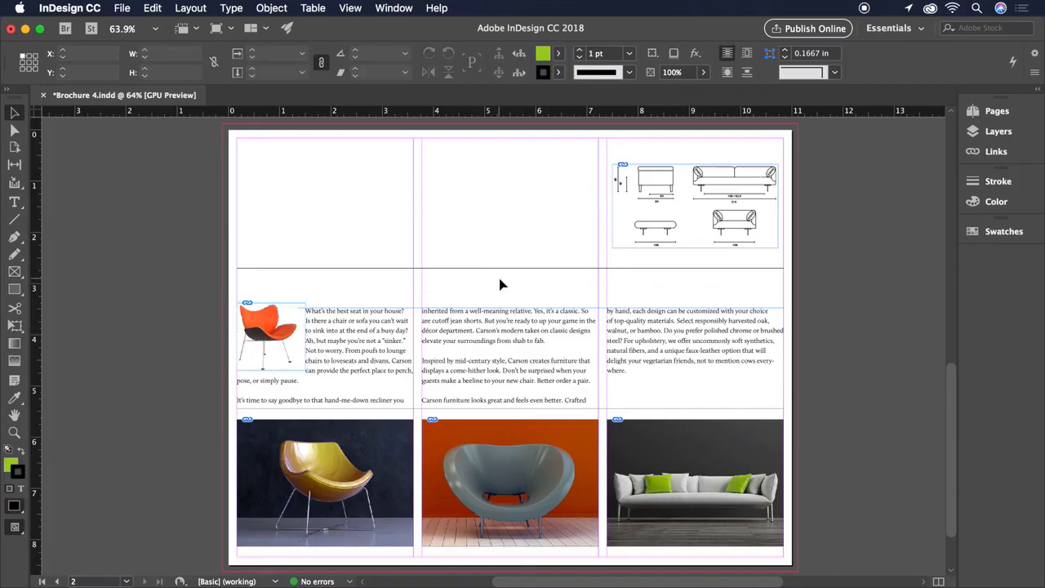
pyautogui.click(485, 399)
pyautogui.moveTo(510, 406); pyautogui.dragTo(510, 400)
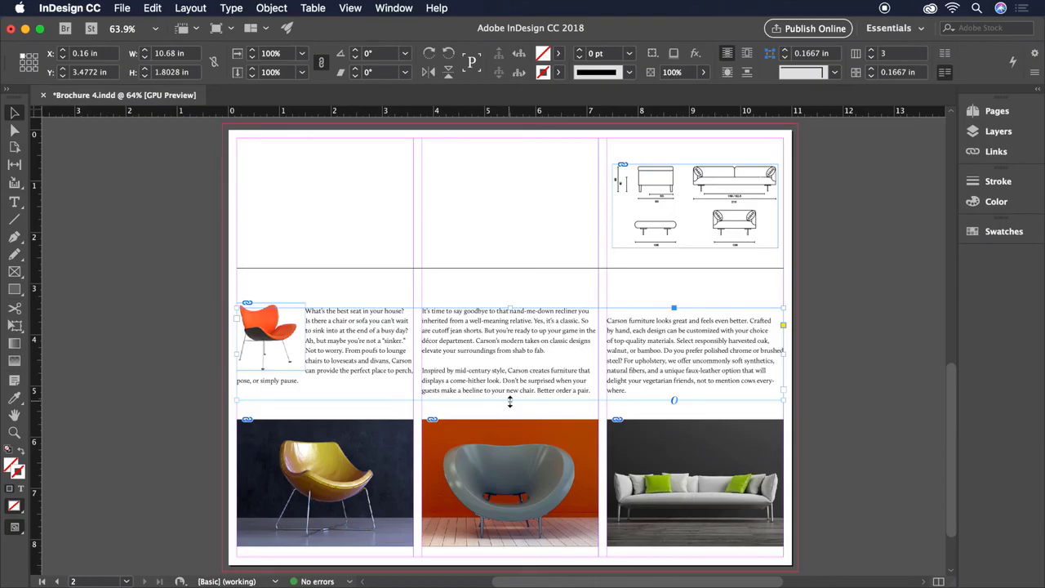
# Delete the blank line at the top of the third column.
pyautogui.doubleClick(623, 327)
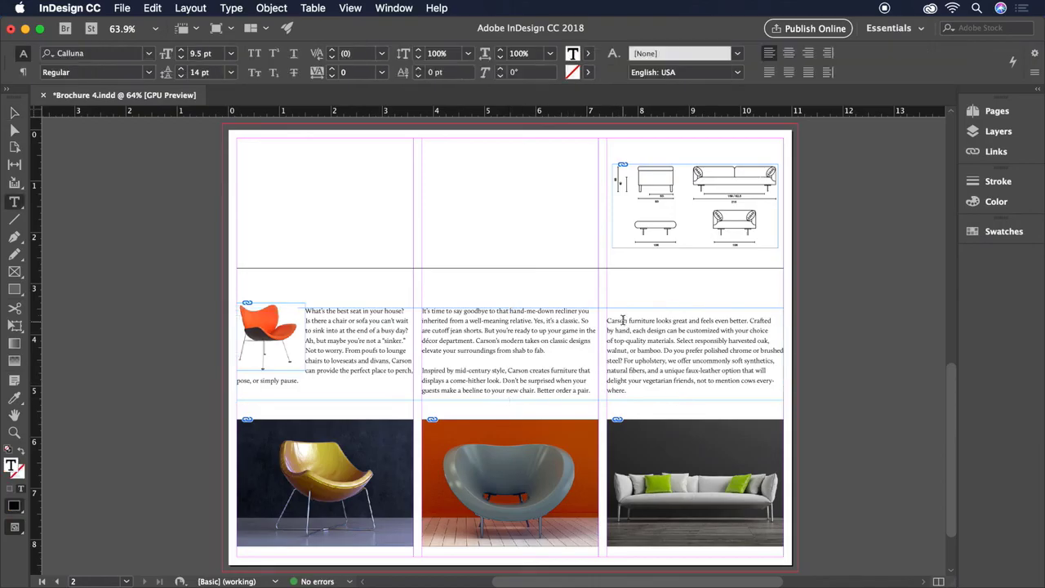
pyautogui.click(610, 320)
pyautogui.press('BackSpace')
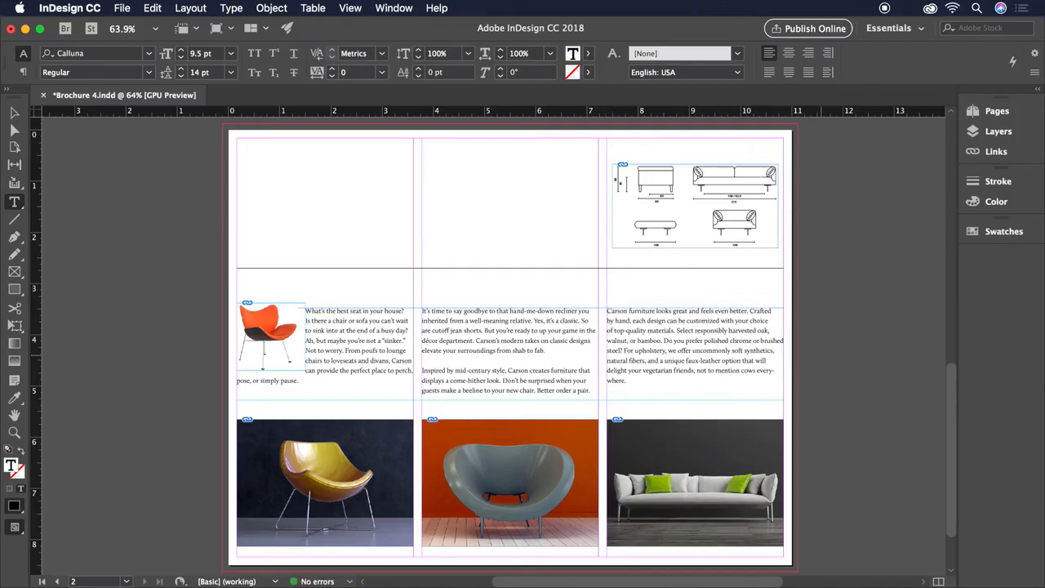
# Save the brochure and export it as Brochure 6.pdf using the High Quality Print preset.
pyautogui.click(121, 8)
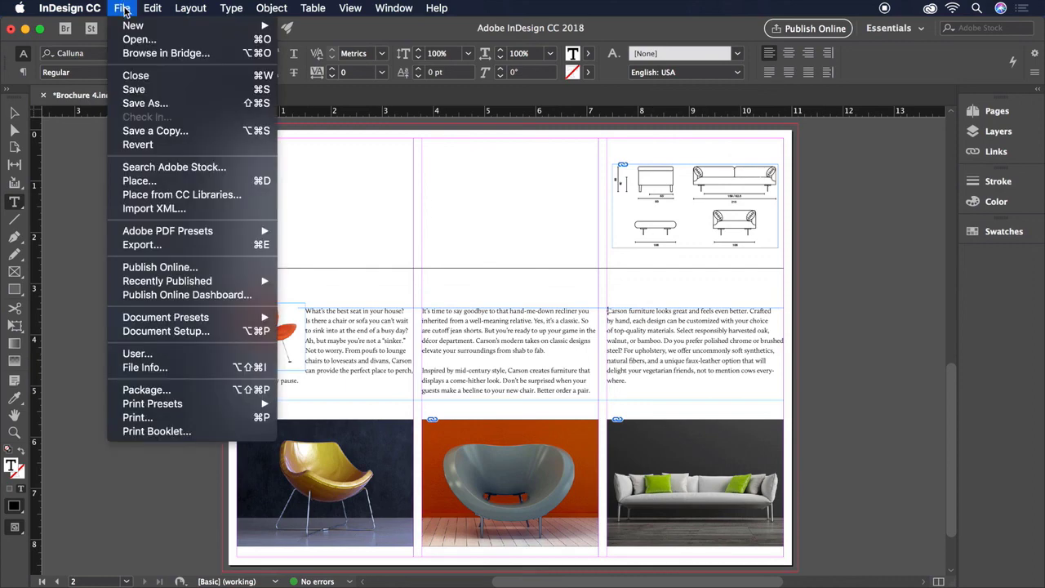
pyautogui.click(135, 89)
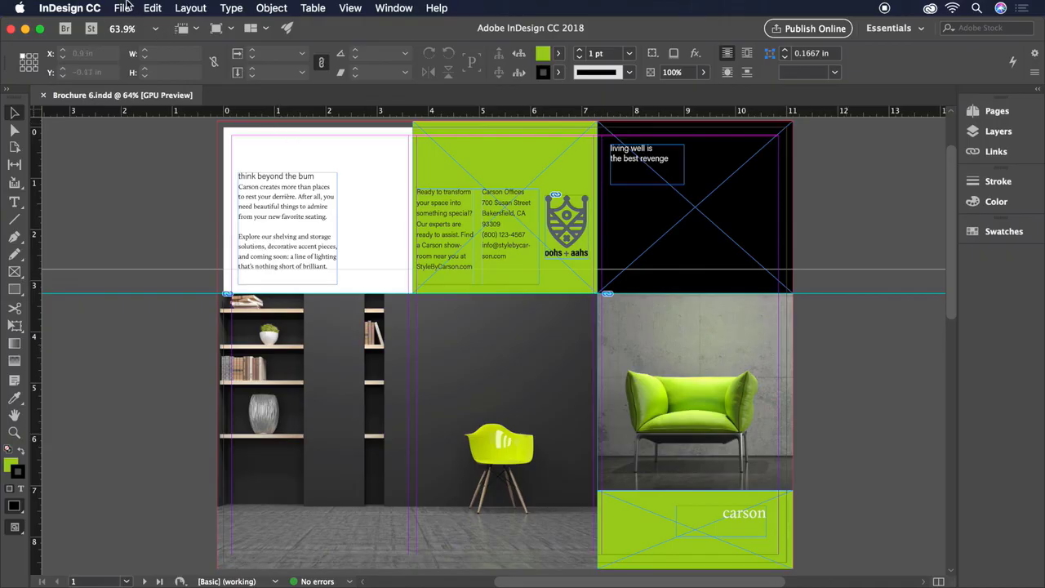
pyautogui.click(126, 8)
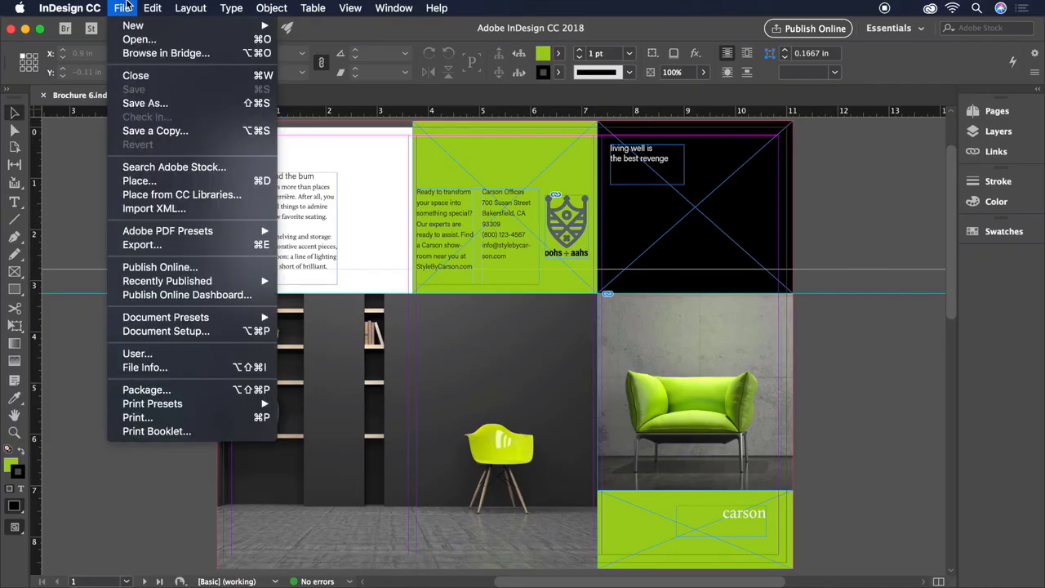
pyautogui.click(156, 244)
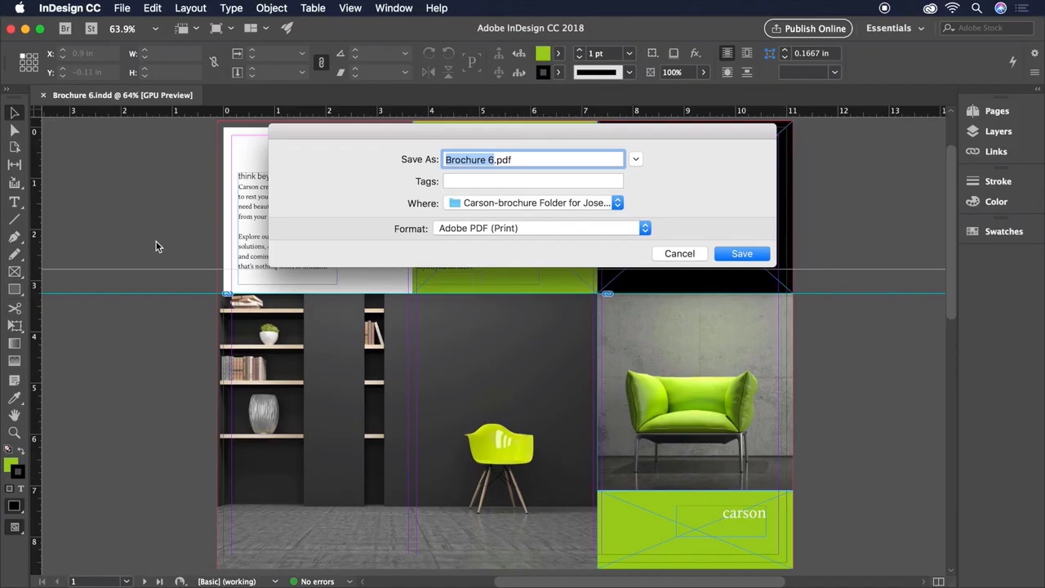
pyautogui.click(743, 254)
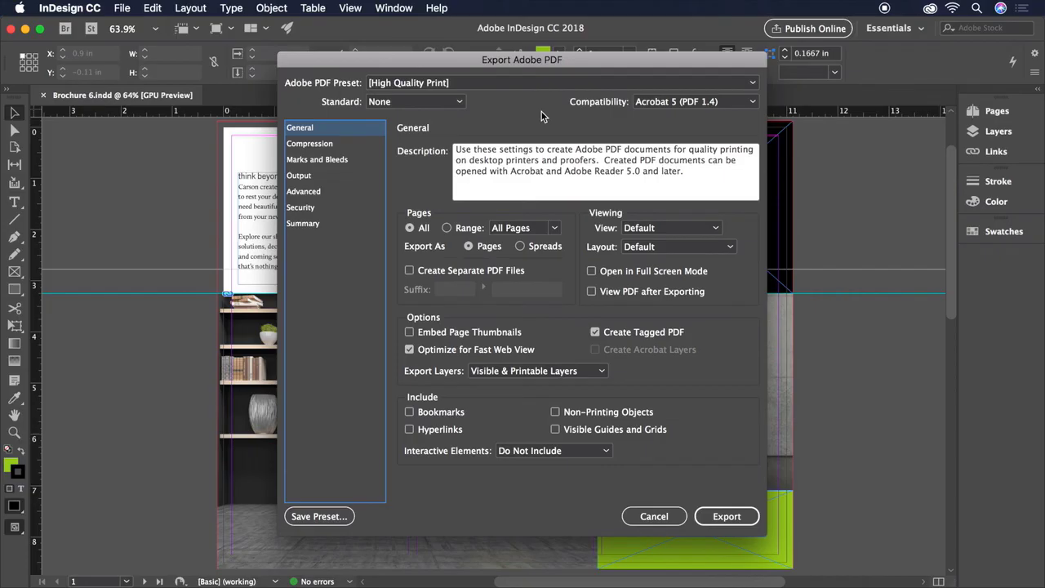
pyautogui.click(516, 82)
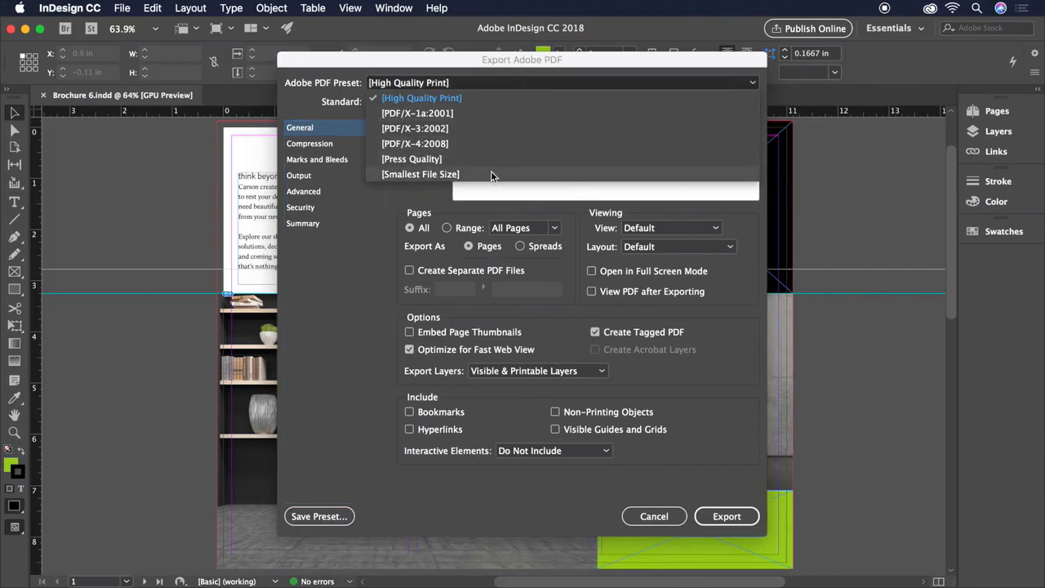
pyautogui.click(486, 101)
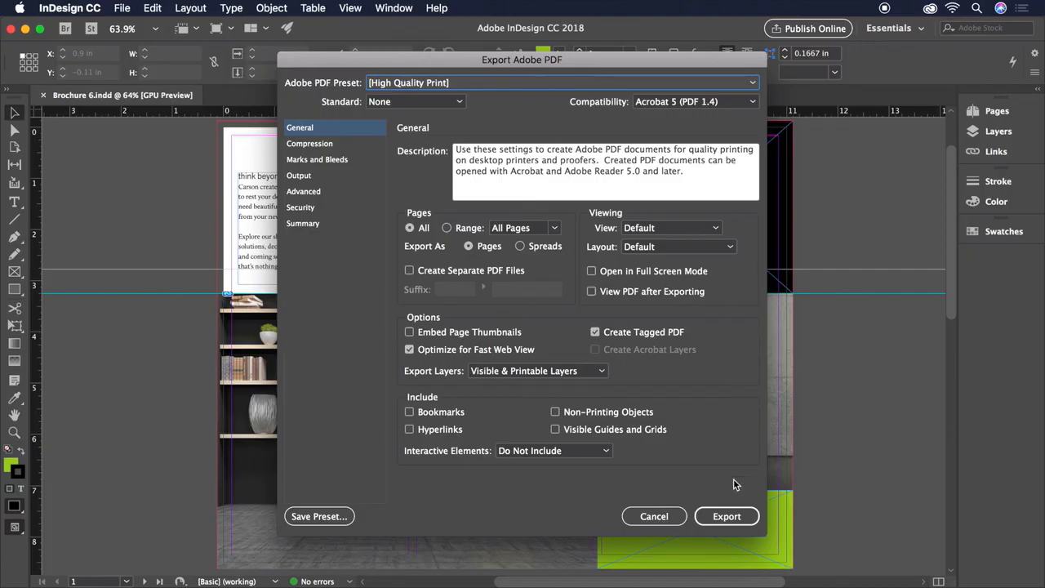
pyautogui.click(723, 517)
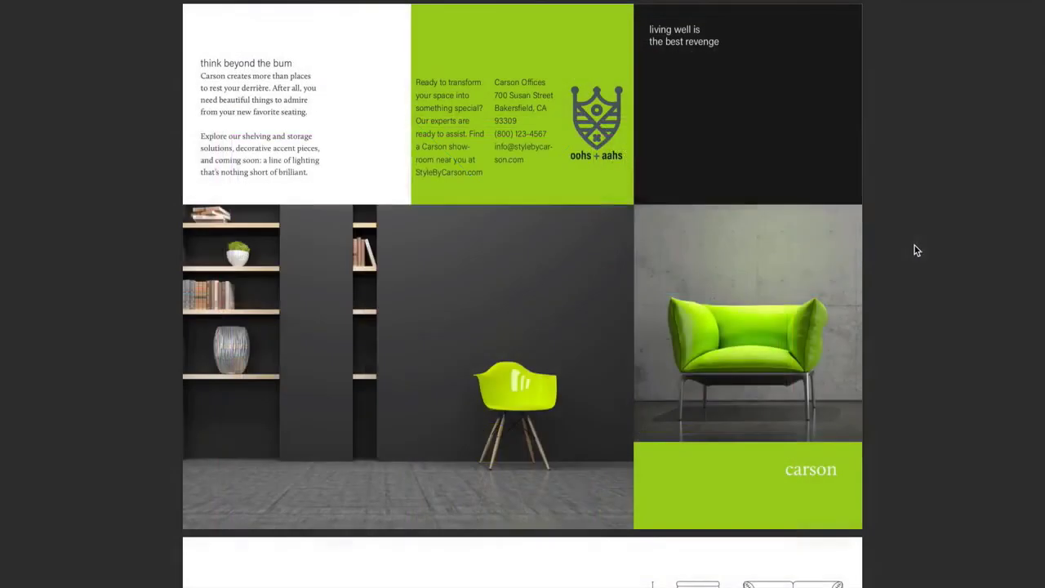
# Publish Brochure 6 online and view the published document in the browser.
pyautogui.scroll(-5, 915, 245)
pyautogui.scroll(-5, 915, 245)
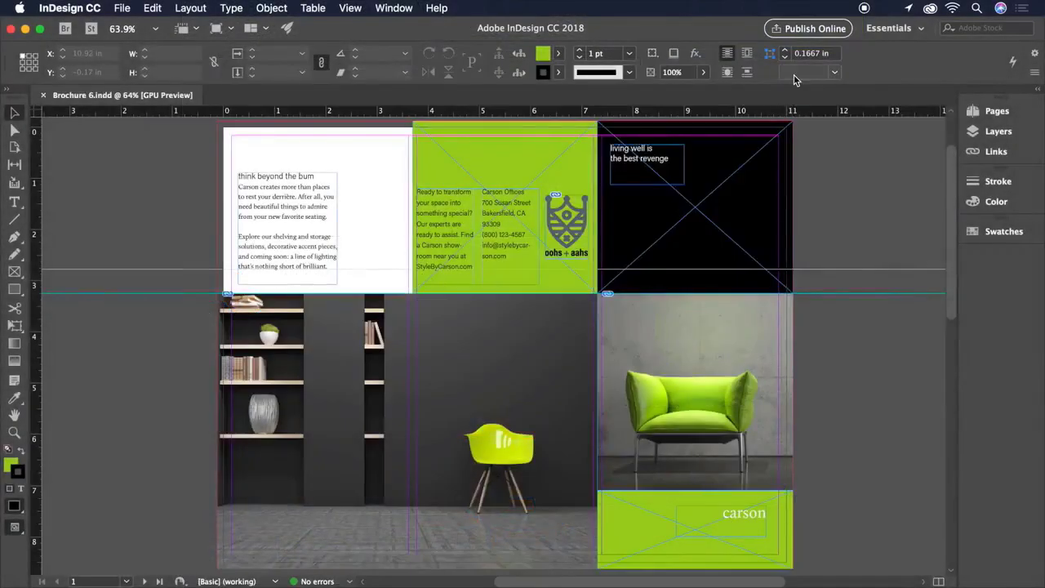
pyautogui.click(805, 29)
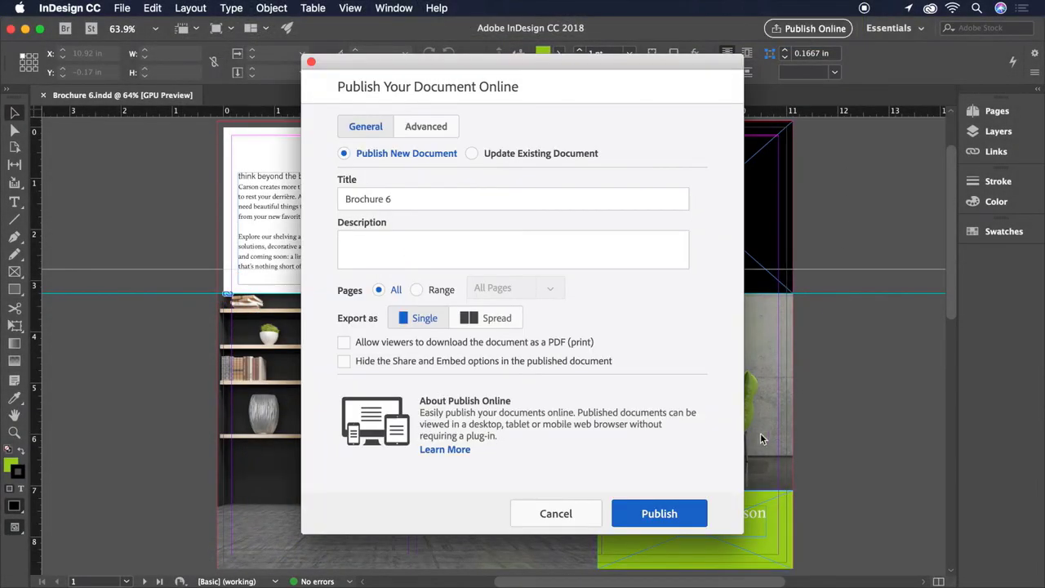
pyautogui.click(661, 514)
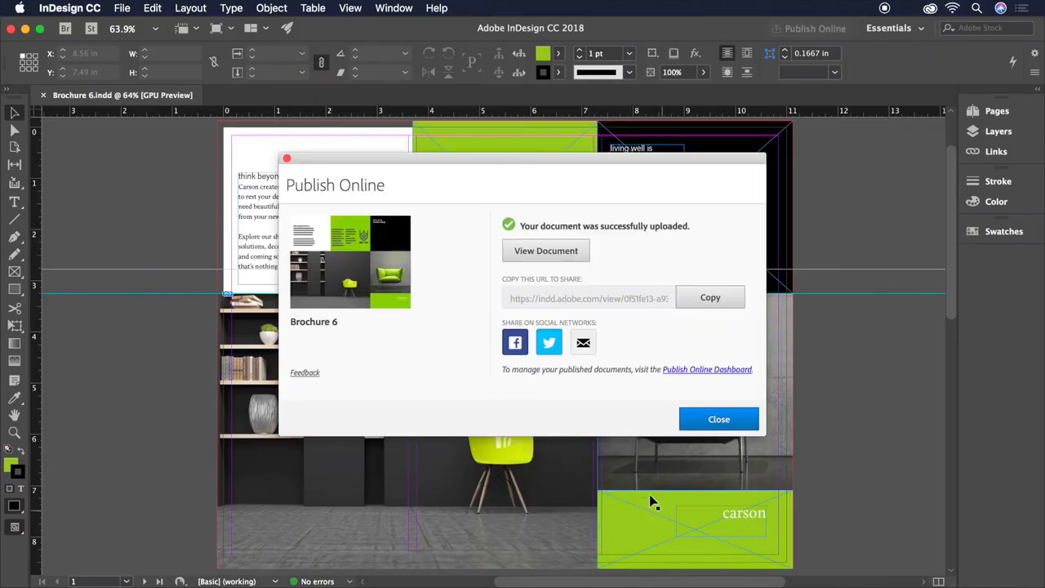
pyautogui.click(546, 251)
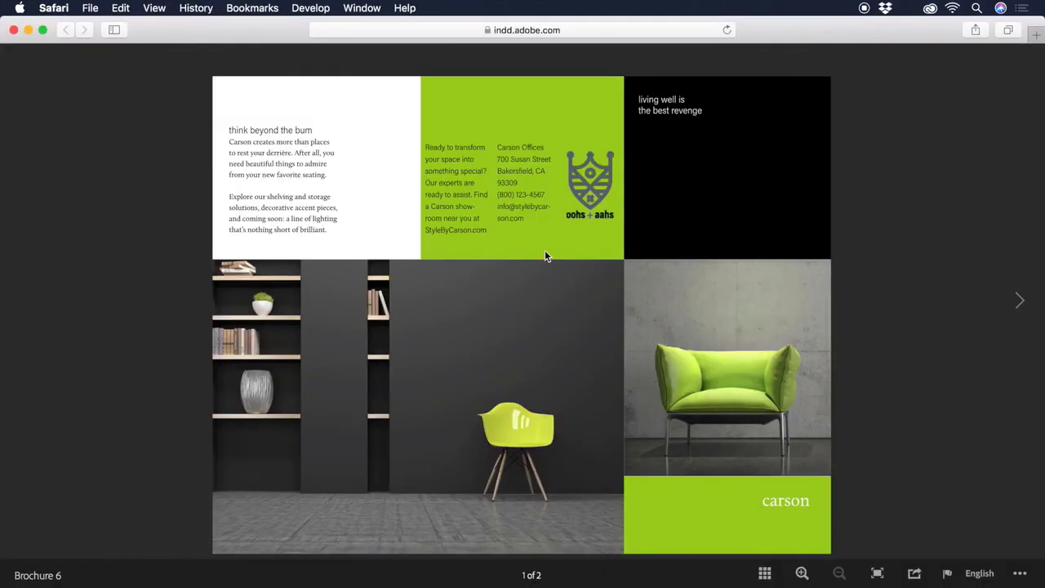
# View page 2 of the online brochure, then show page thumbnails and return to page 1.
pyautogui.click(1020, 302)
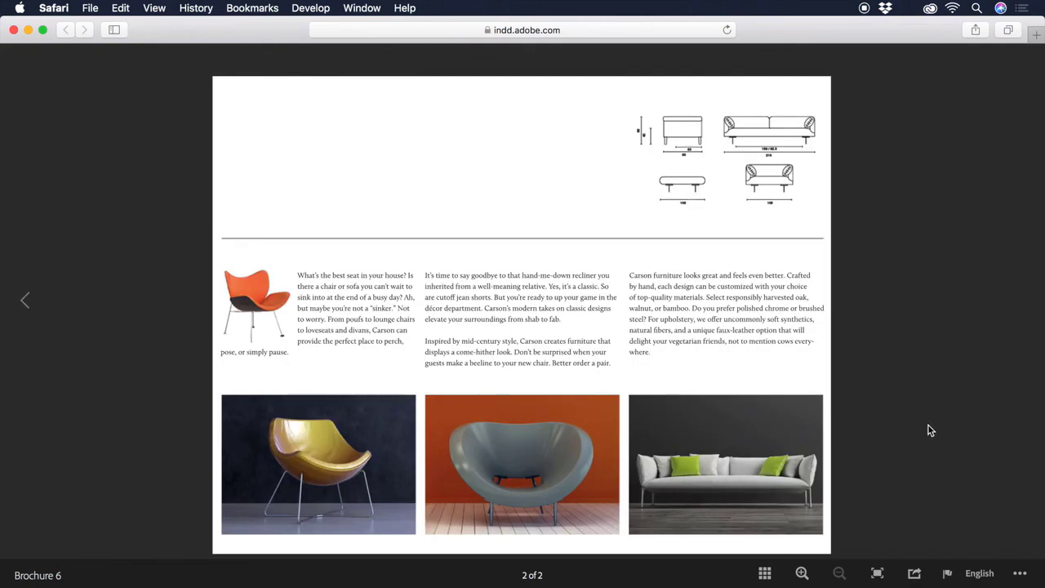
pyautogui.click(766, 573)
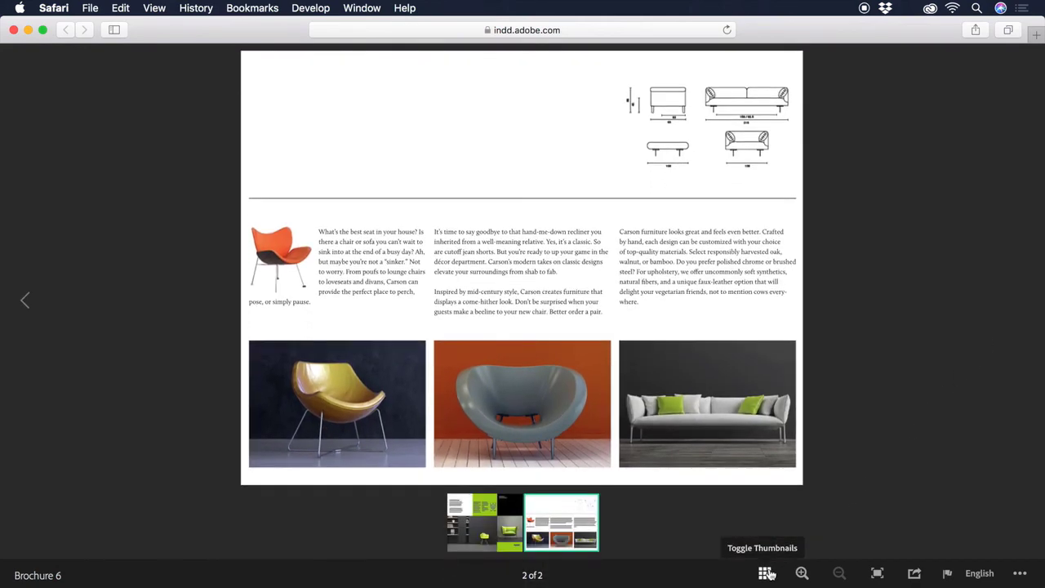
pyautogui.click(504, 525)
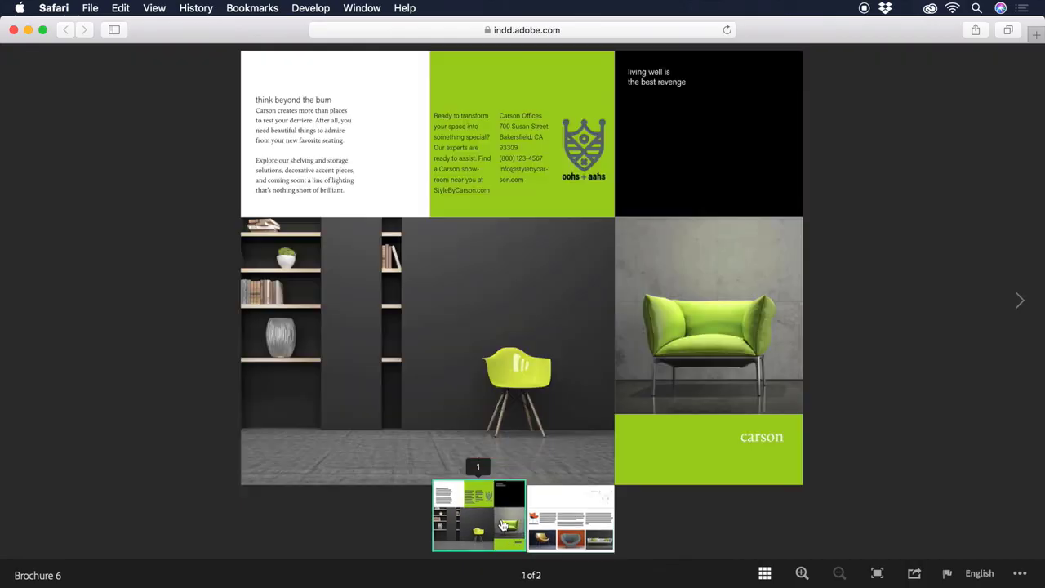